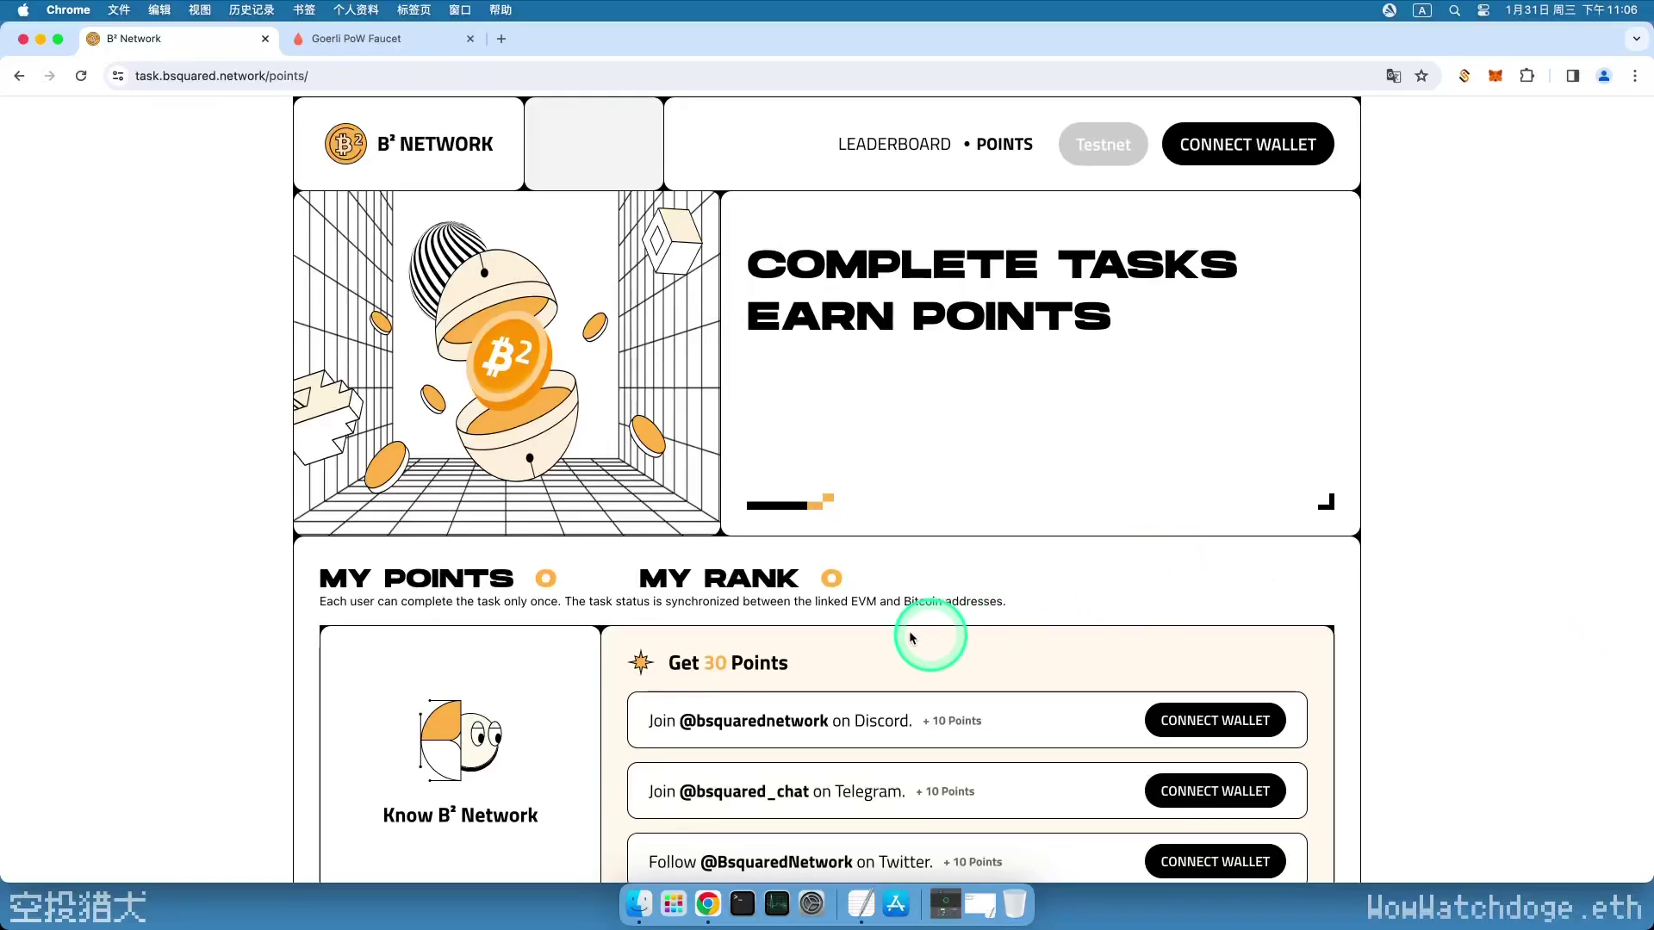
- Check the UniSat Bitcoin balance and the MetaMask ETH balance
scroll(870, 616, down, 5)
scroll(870, 619, down, 8)
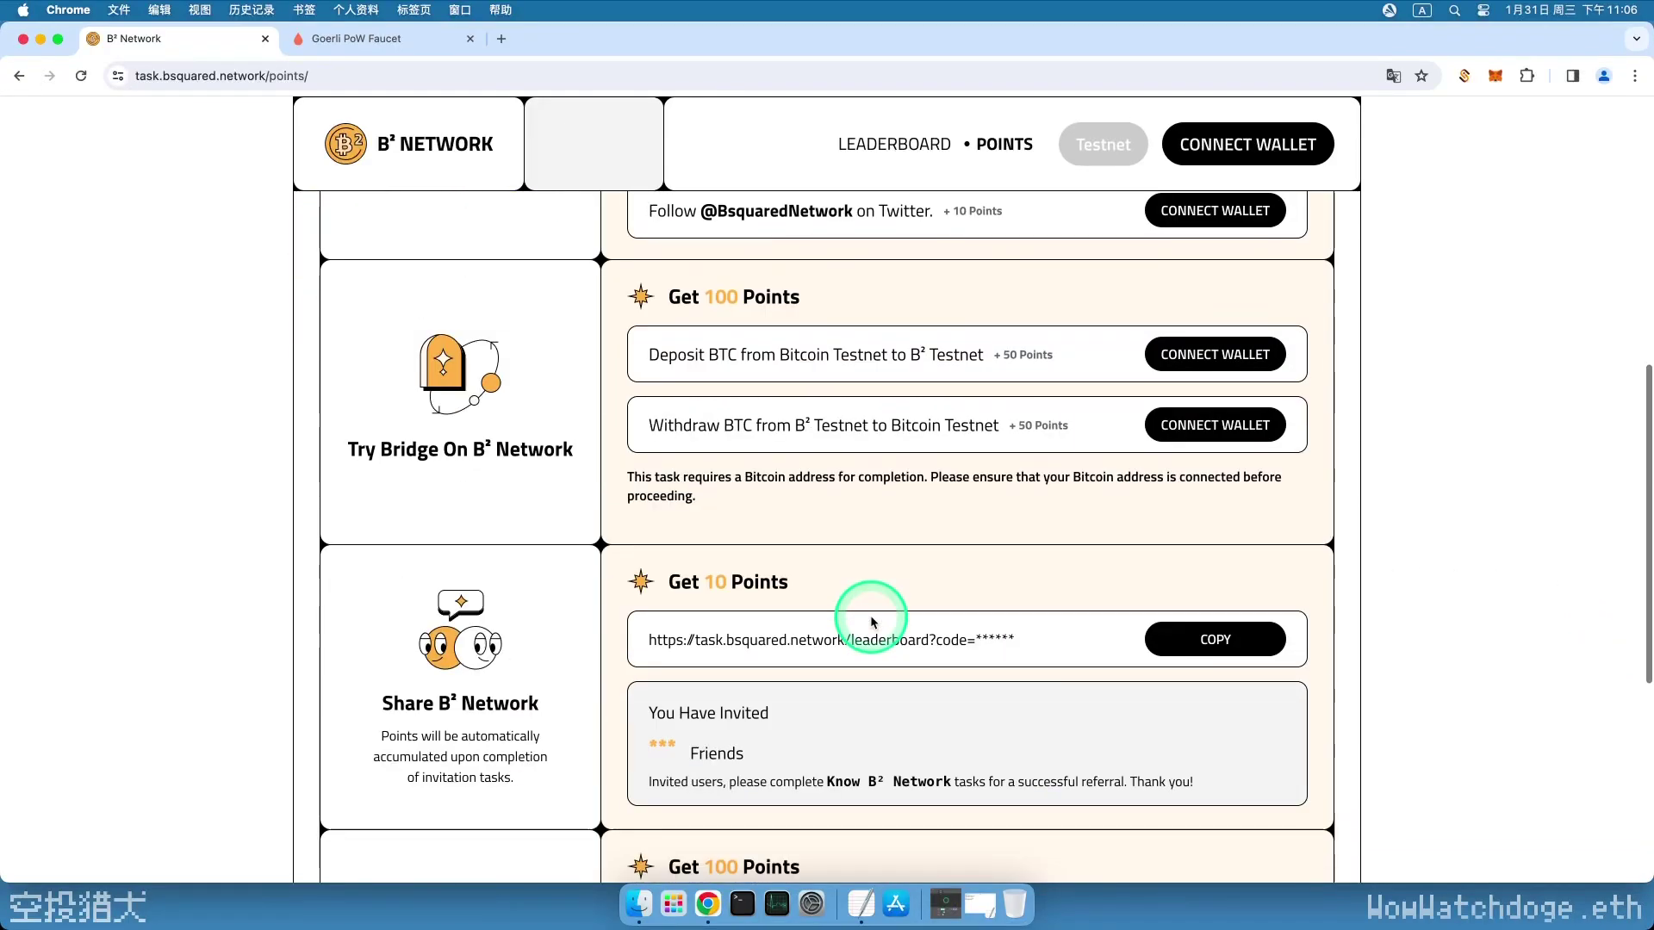
scroll(870, 619, down, 3)
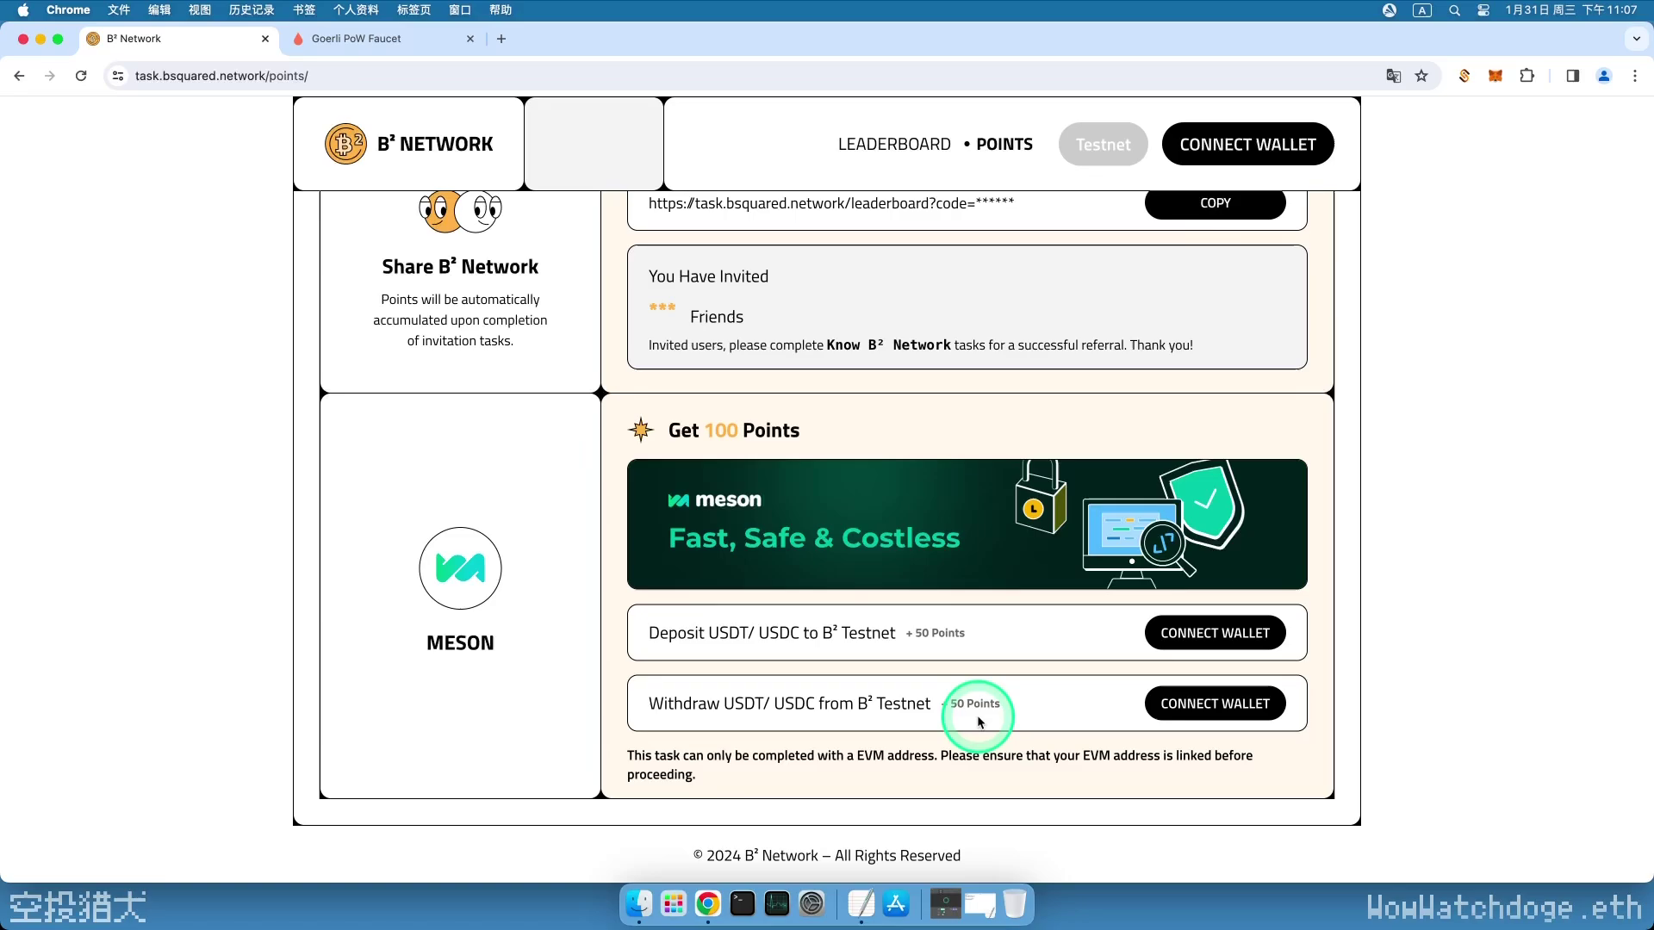
scroll(974, 650, up, 2)
scroll(973, 650, up, 5)
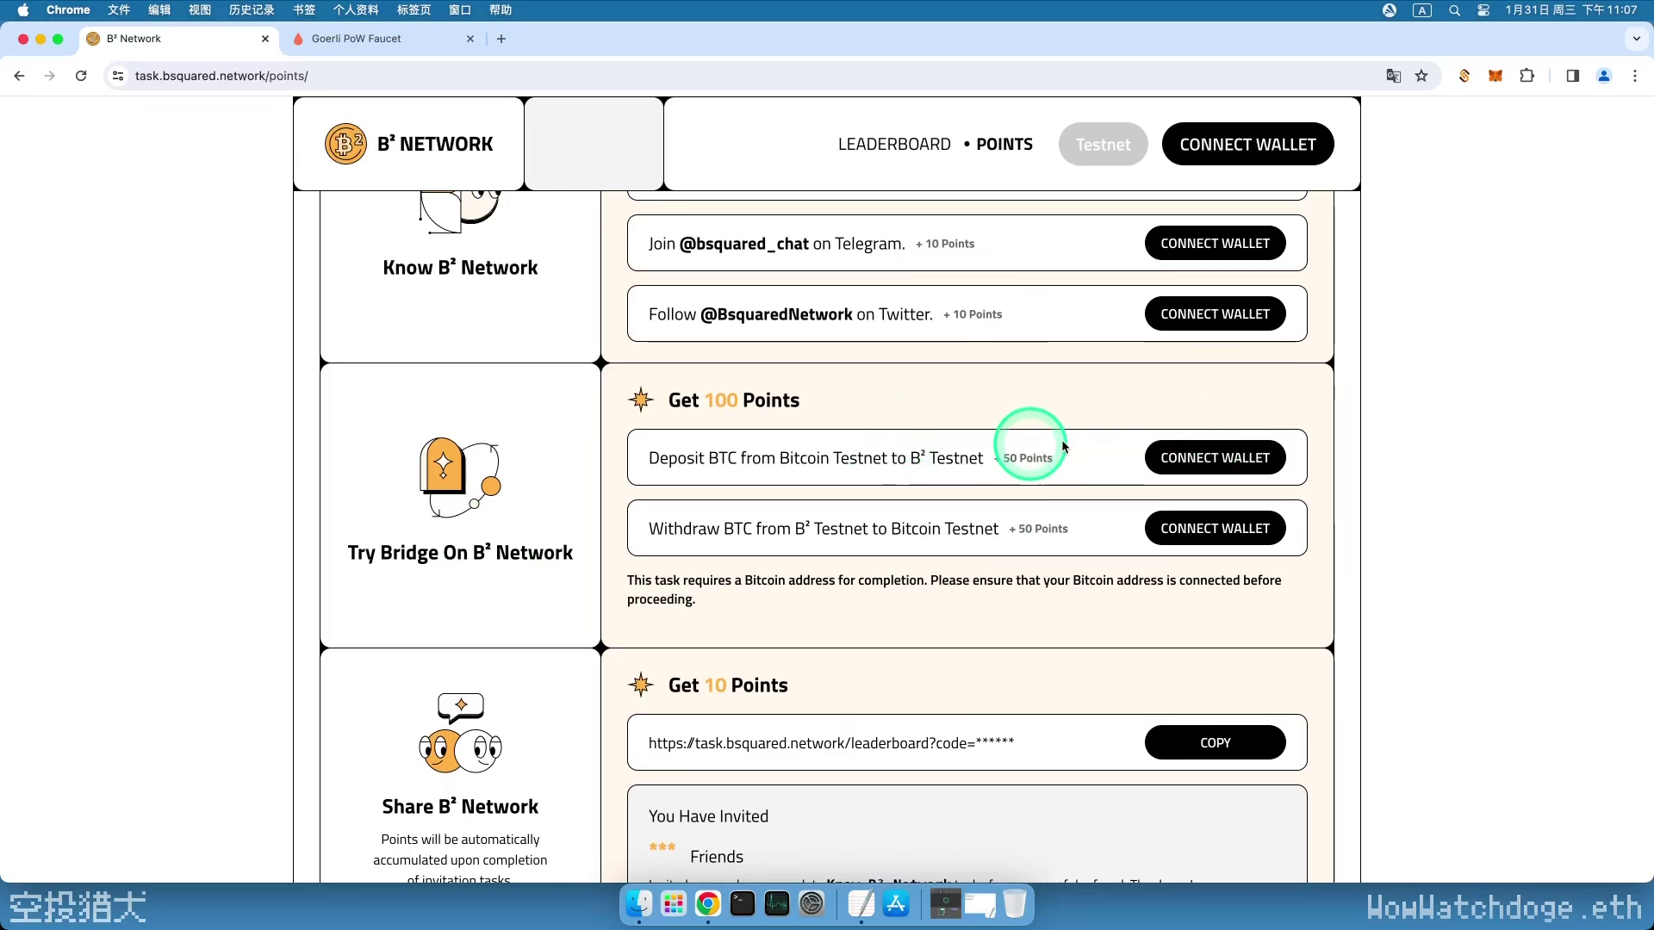
click(1463, 76)
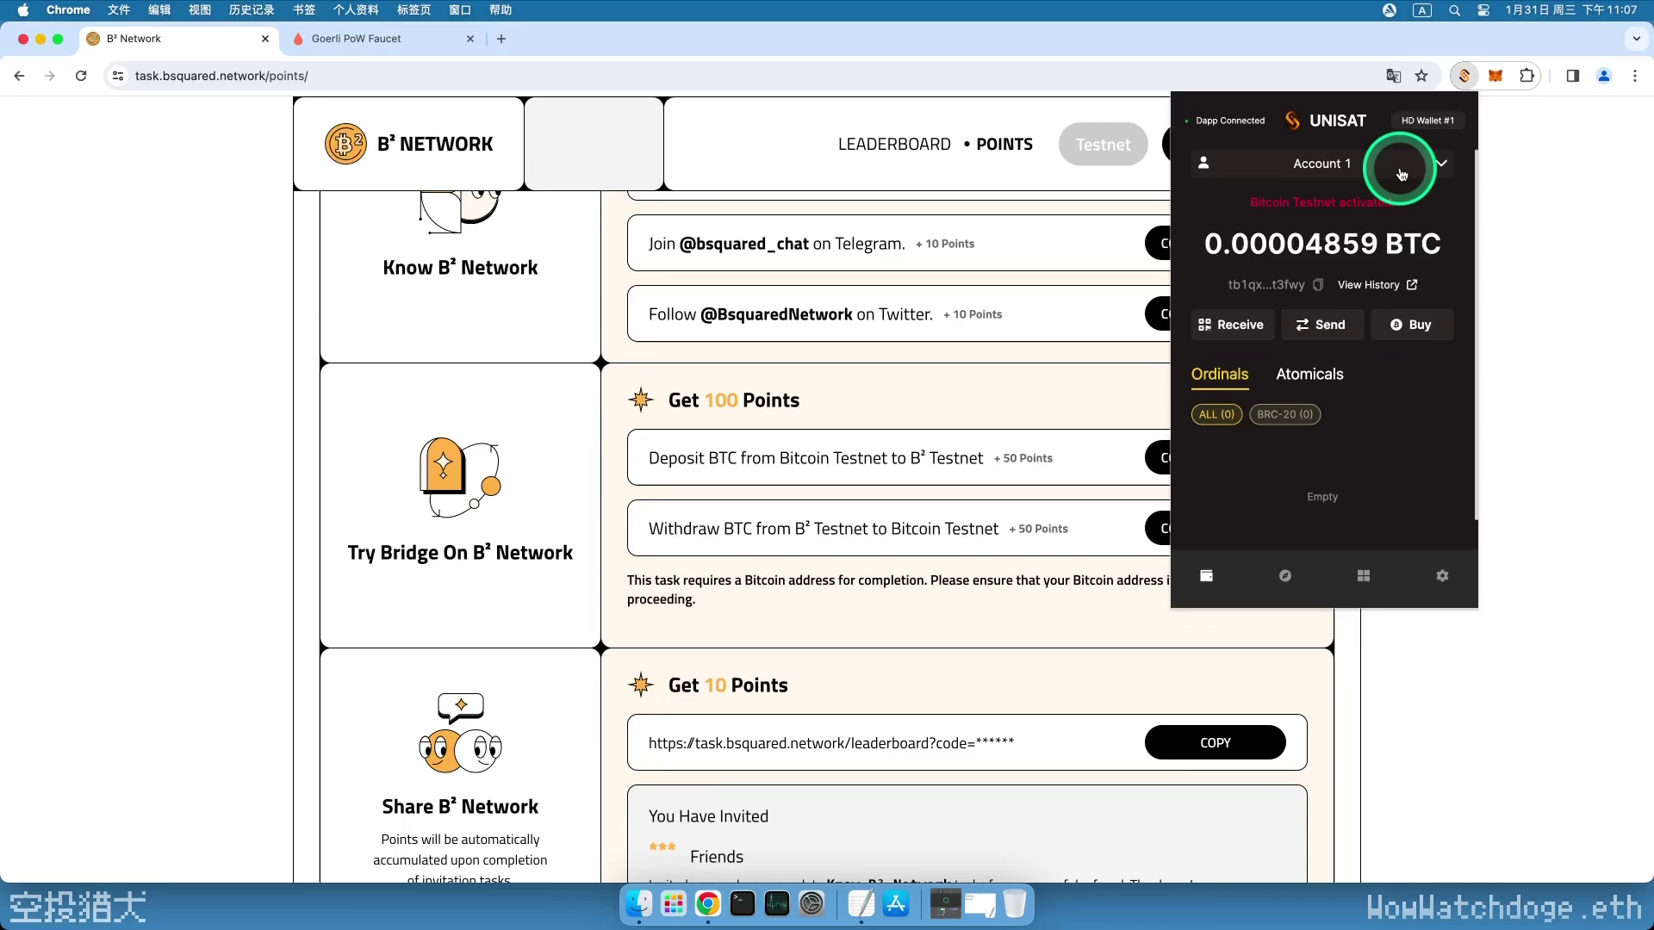
click(1499, 77)
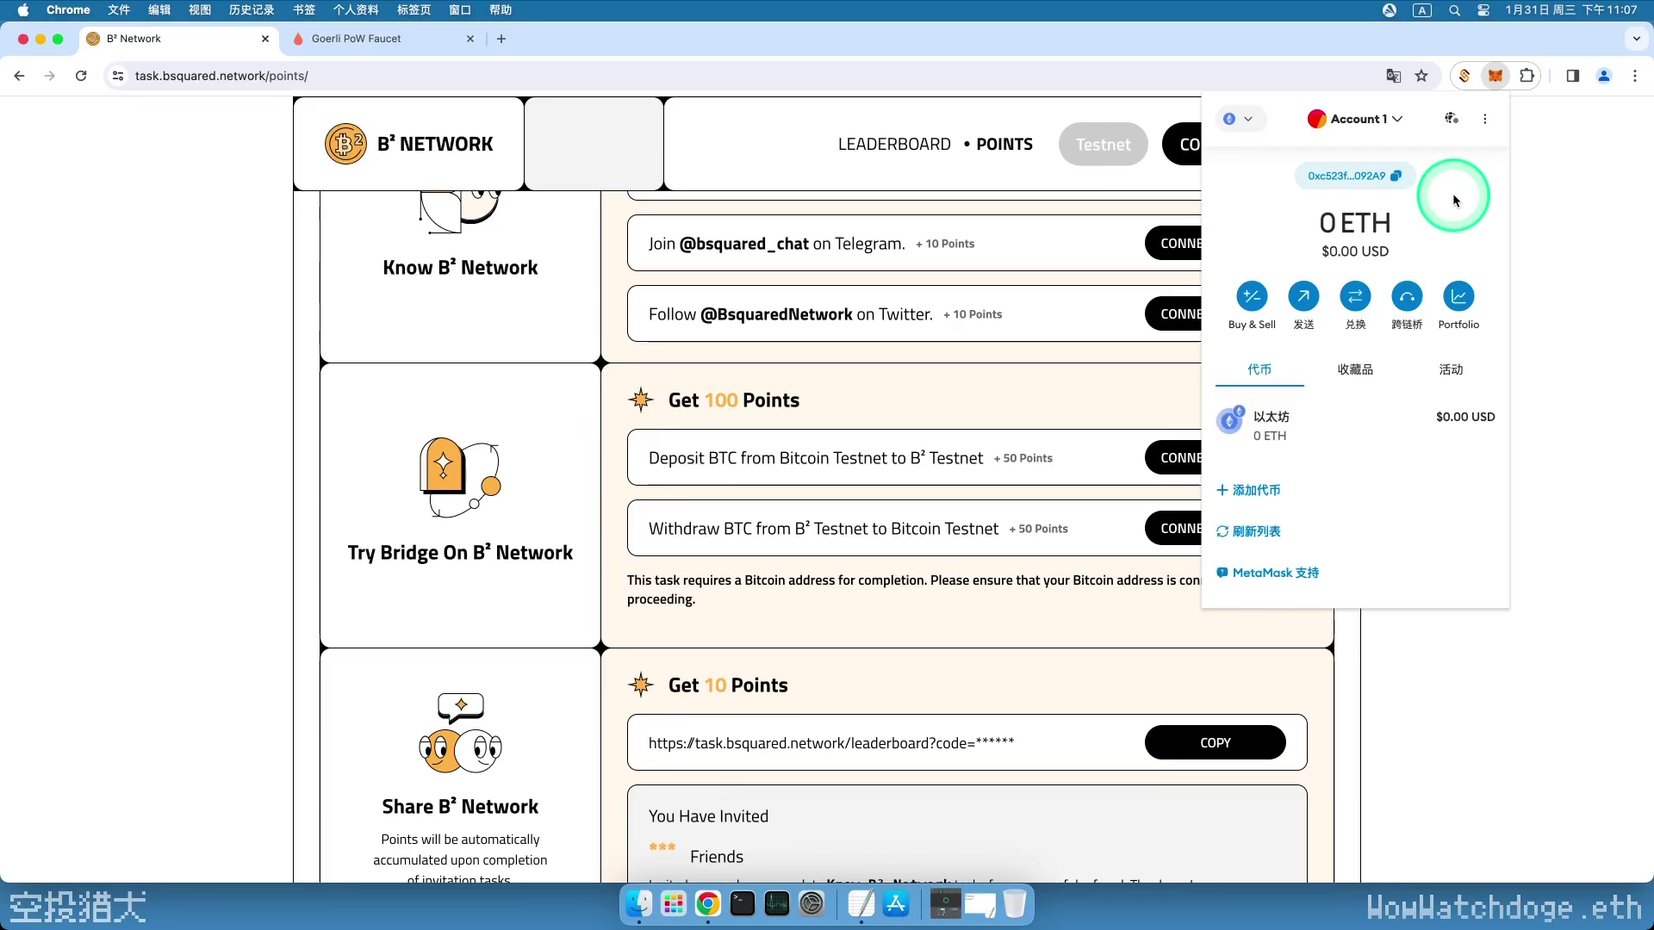
click(1542, 188)
- Connect the Unisat wallet and sign in, showing 50 points and rank 57899
scroll(1350, 303, up, 6)
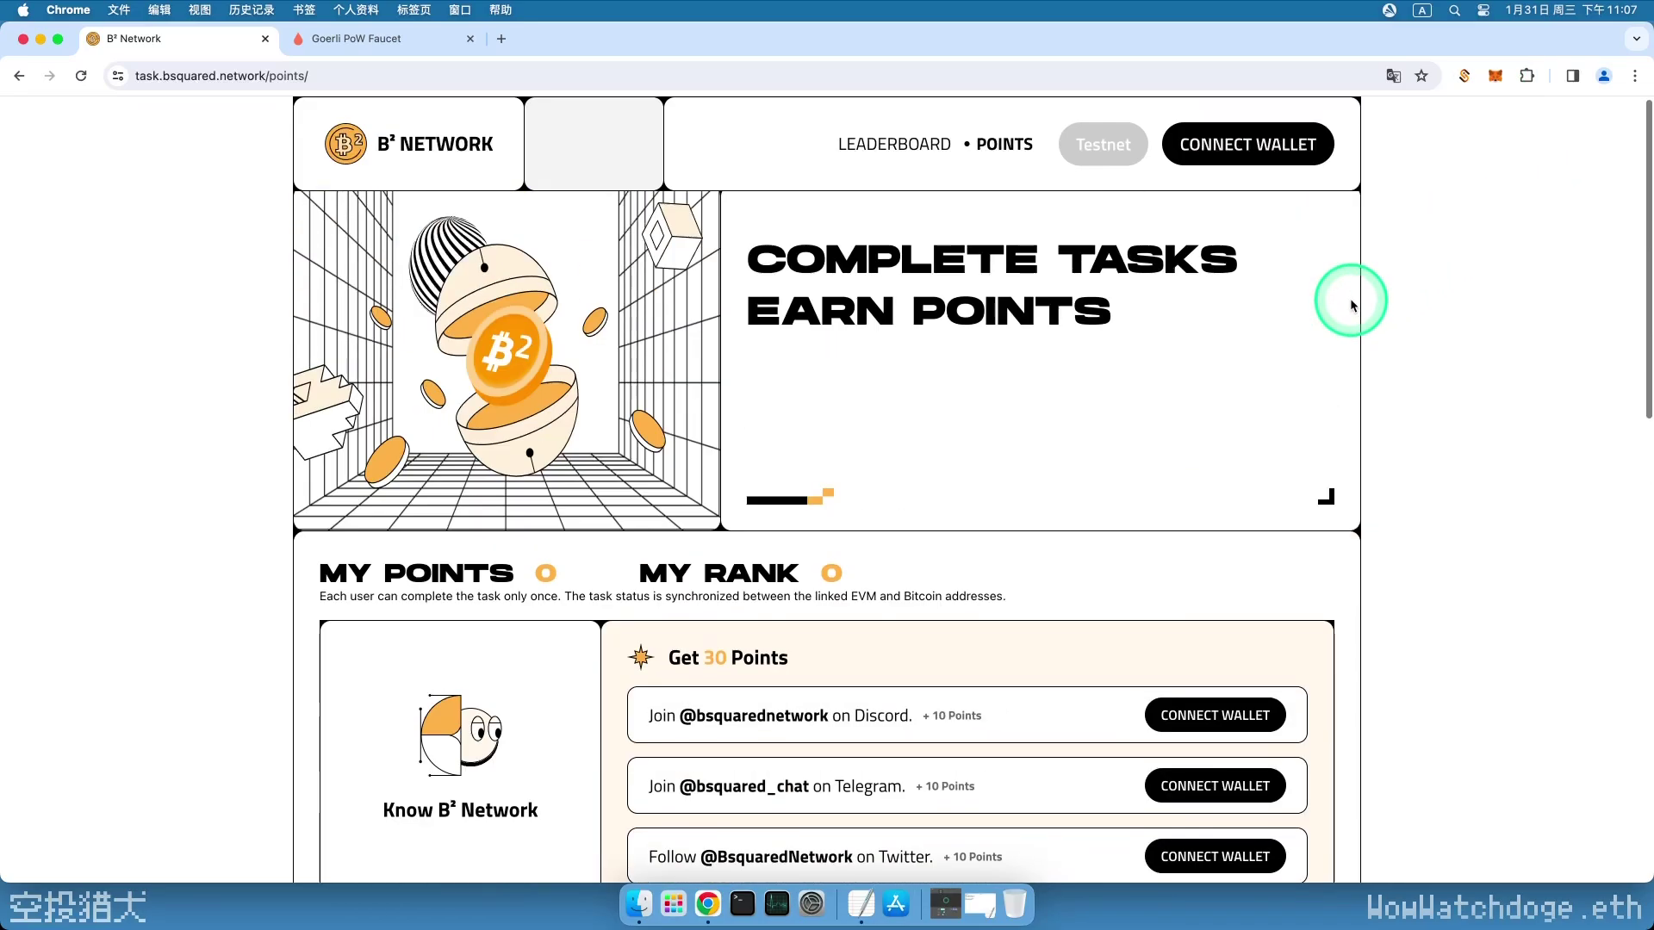
click(1263, 146)
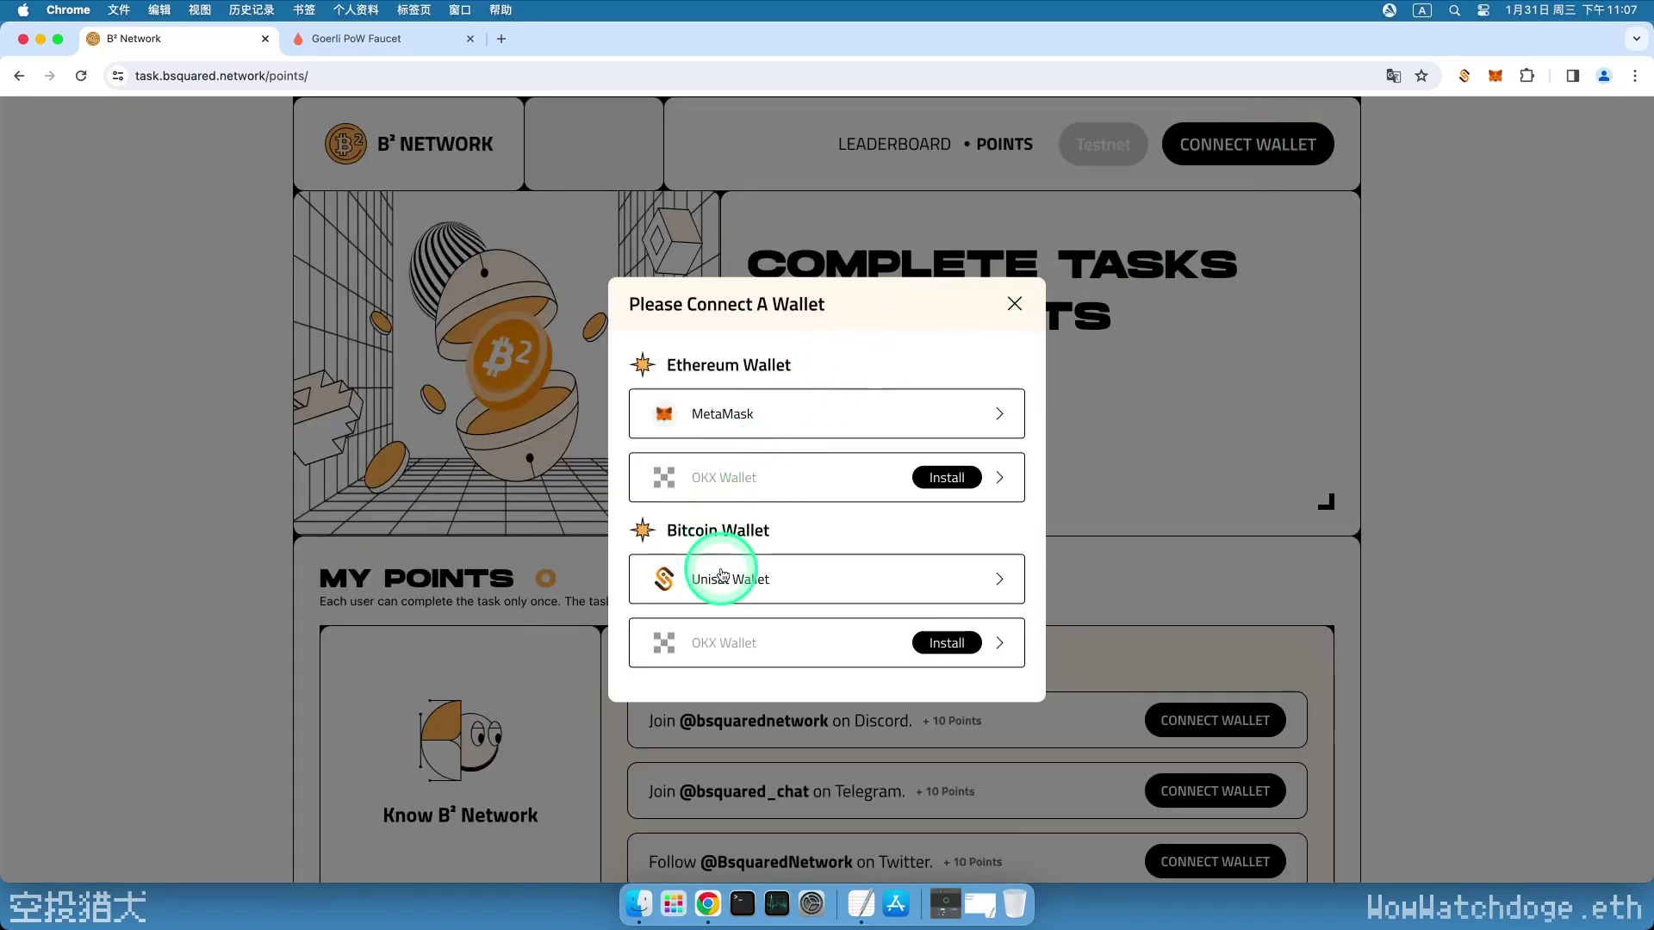
click(722, 576)
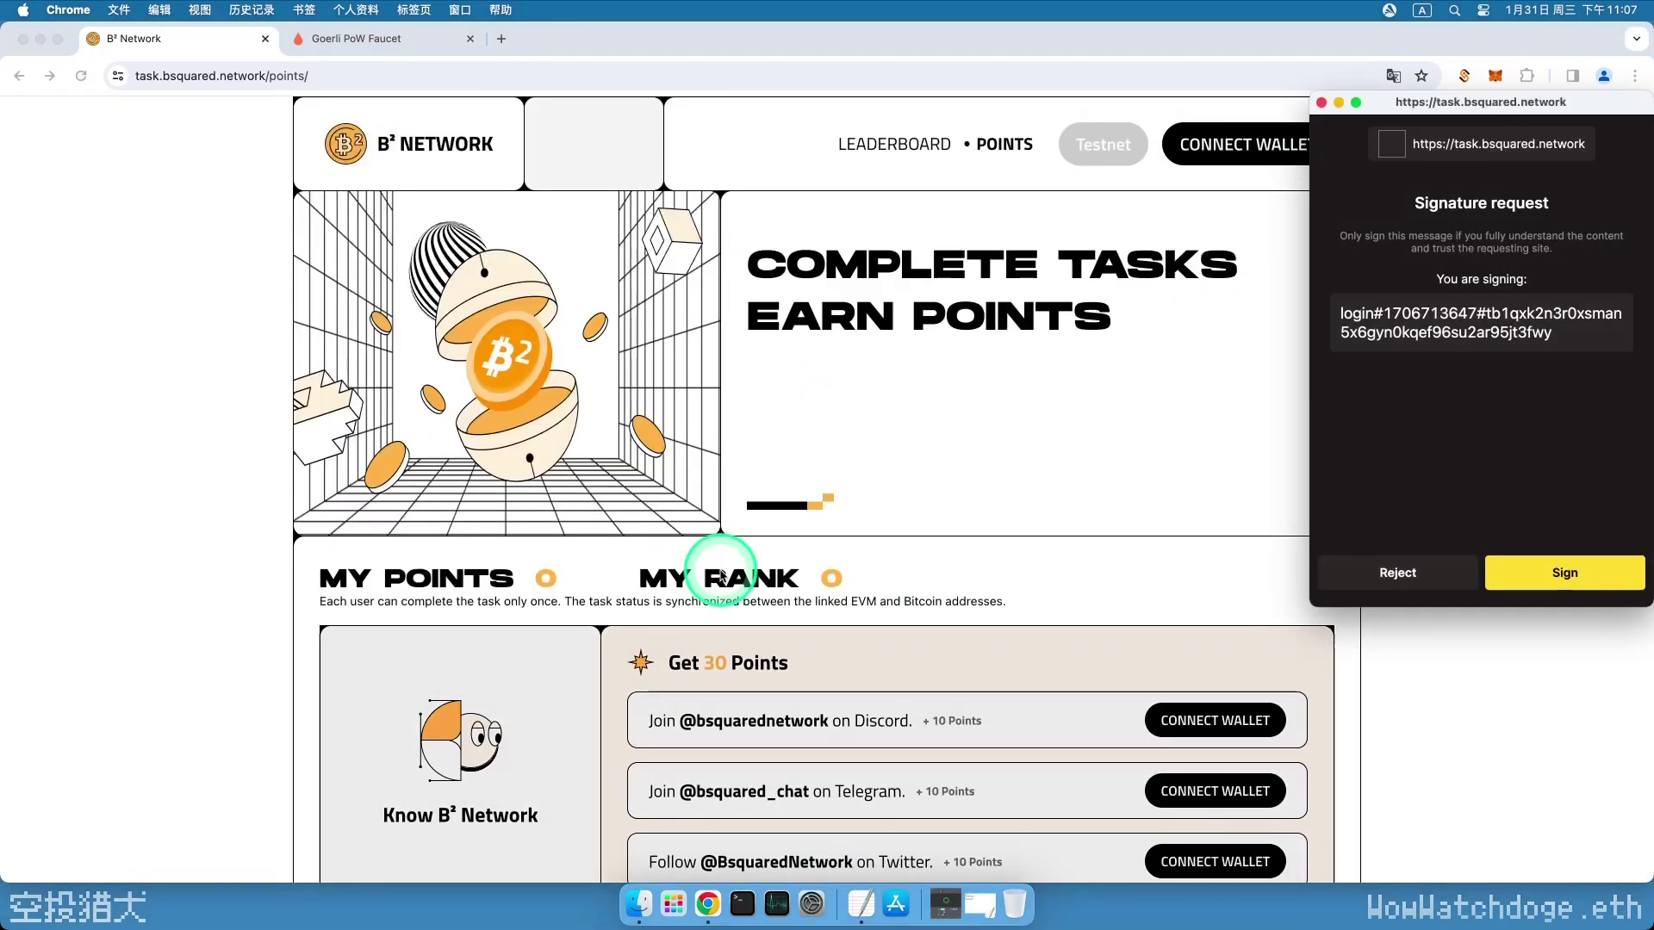
click(1566, 573)
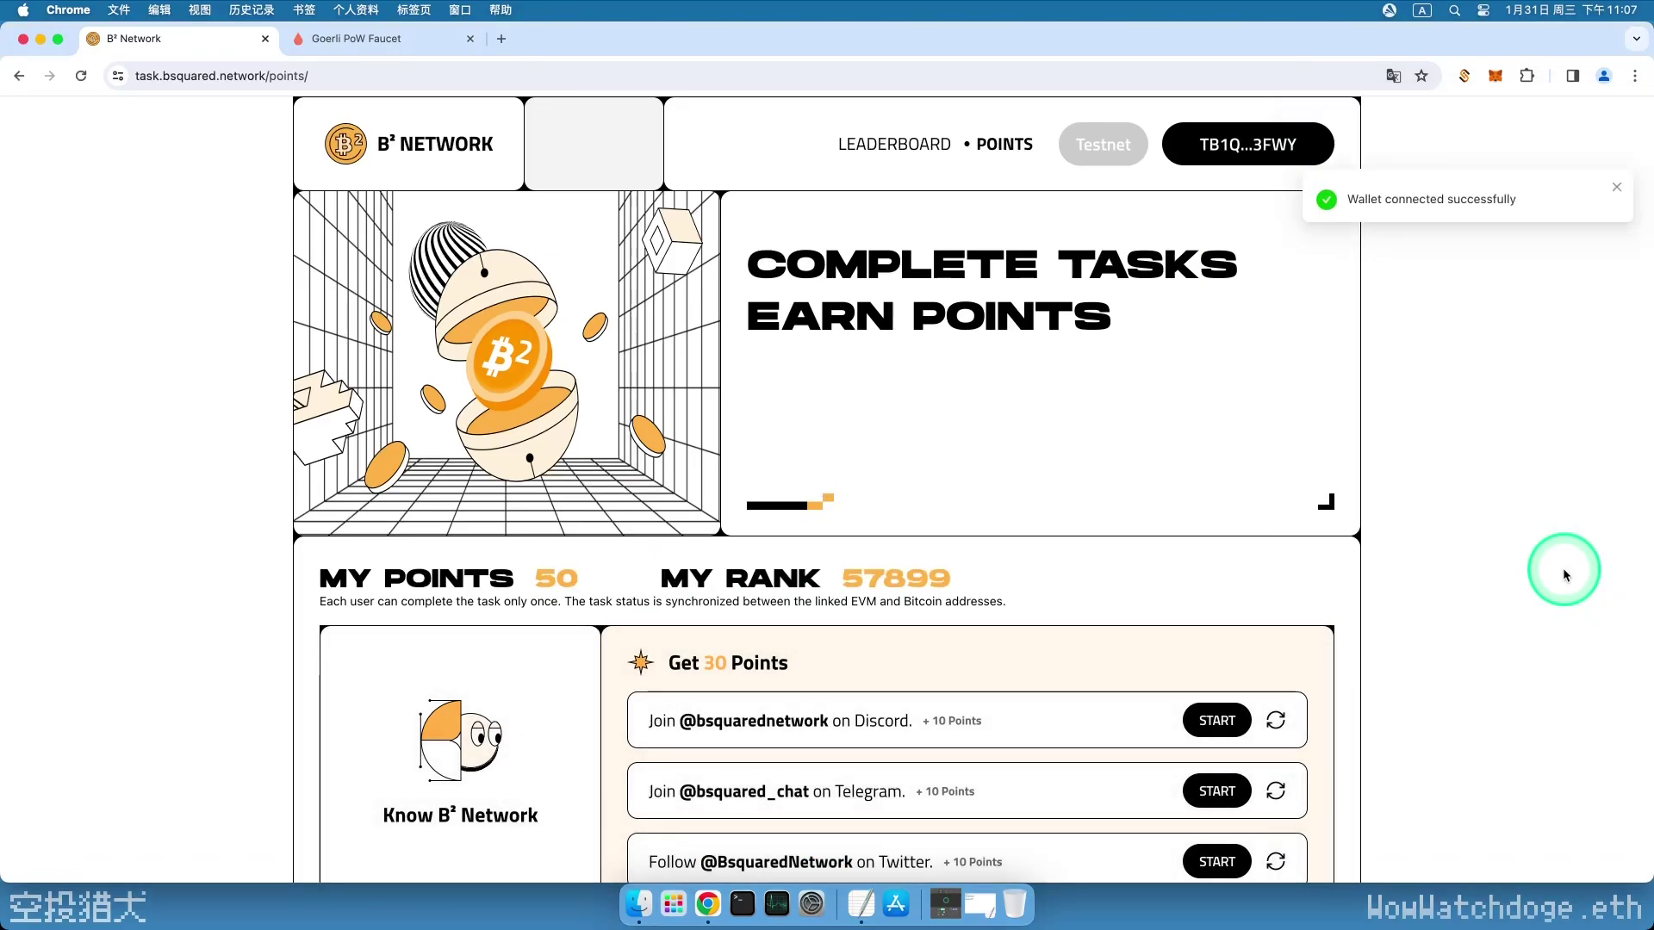
scroll(1383, 587, down, 2)
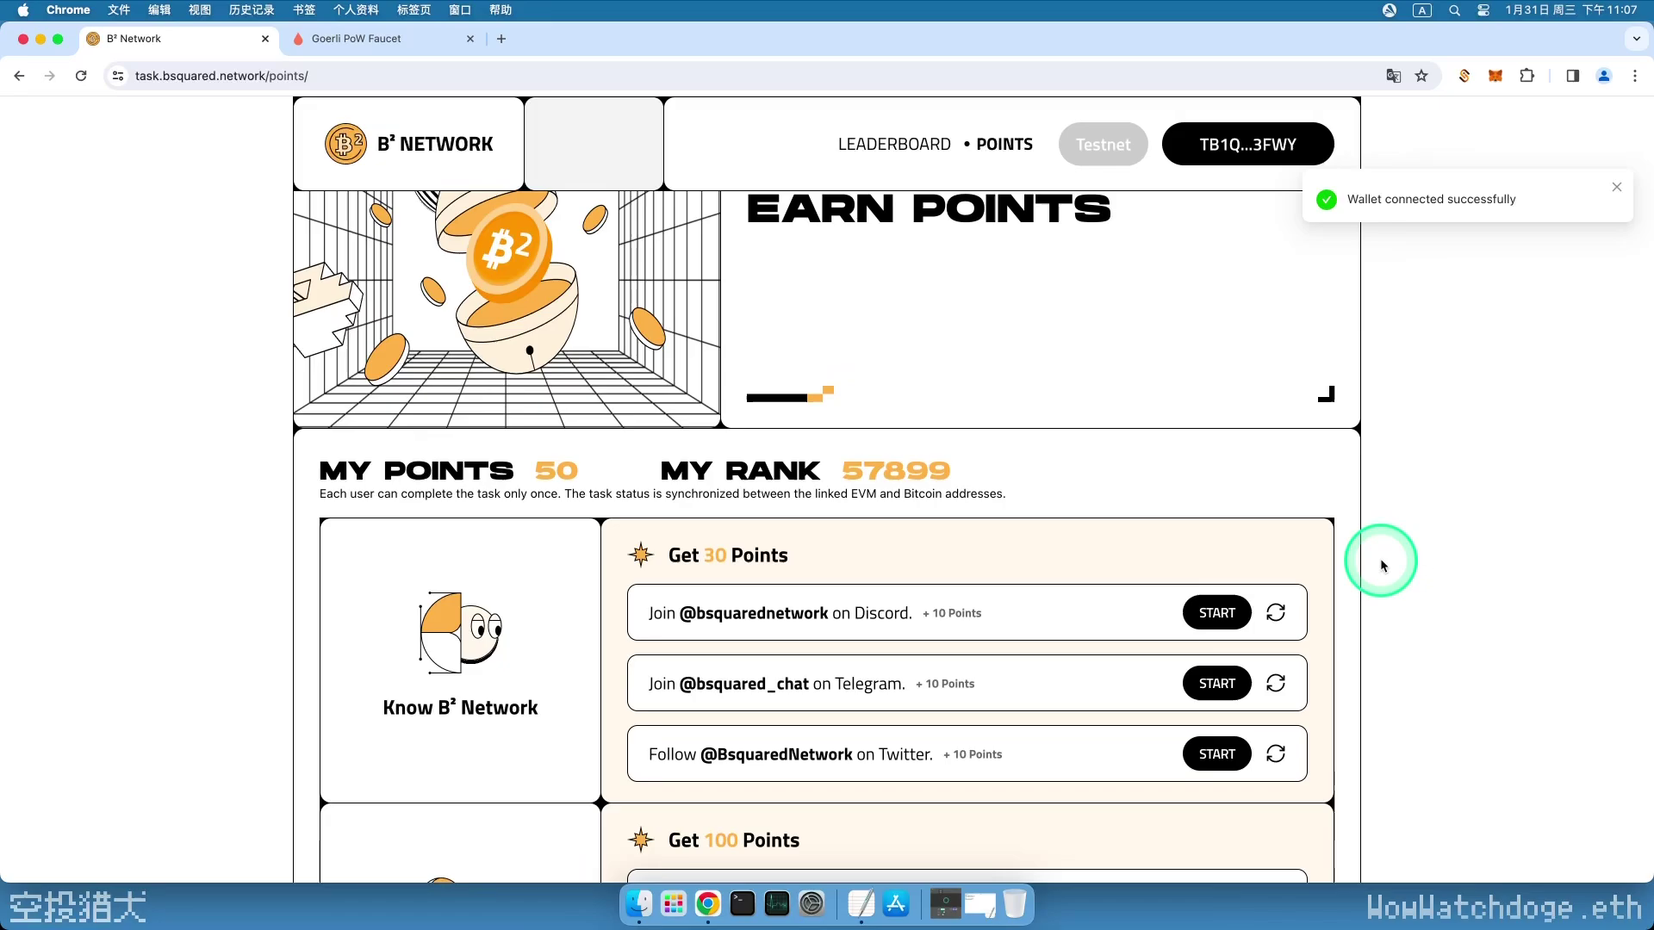
scroll(1380, 559, up, 2)
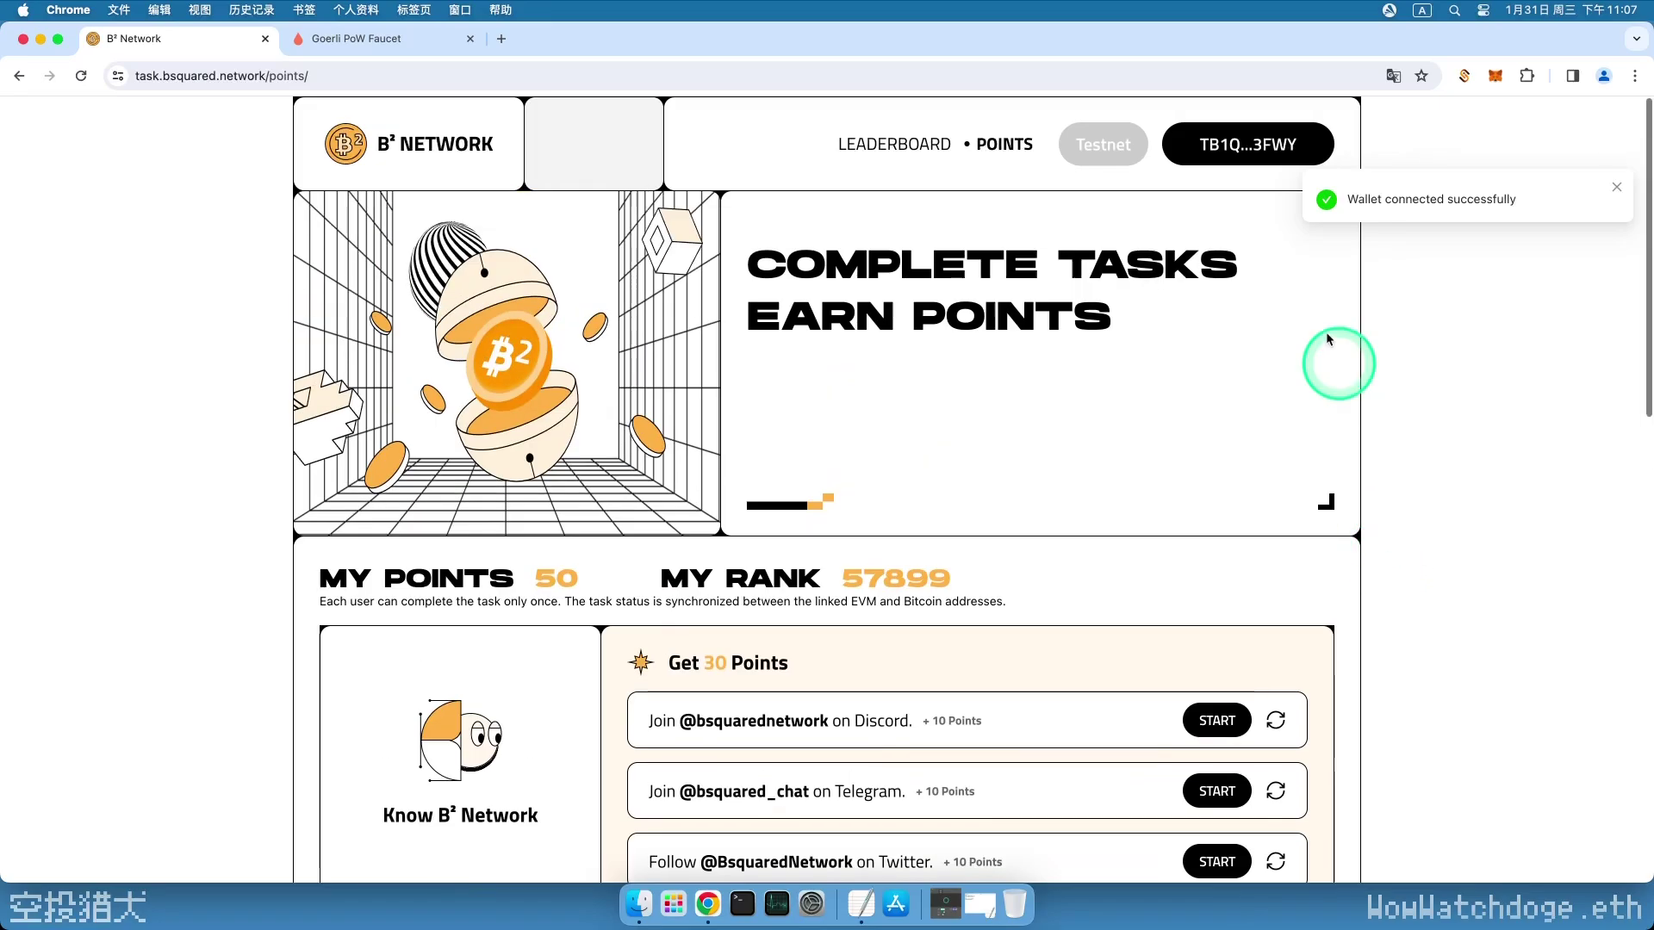
- Link the MetaMask EVM address to the Bitcoin account, signing and confirming the binding in MetaMask
click(1245, 164)
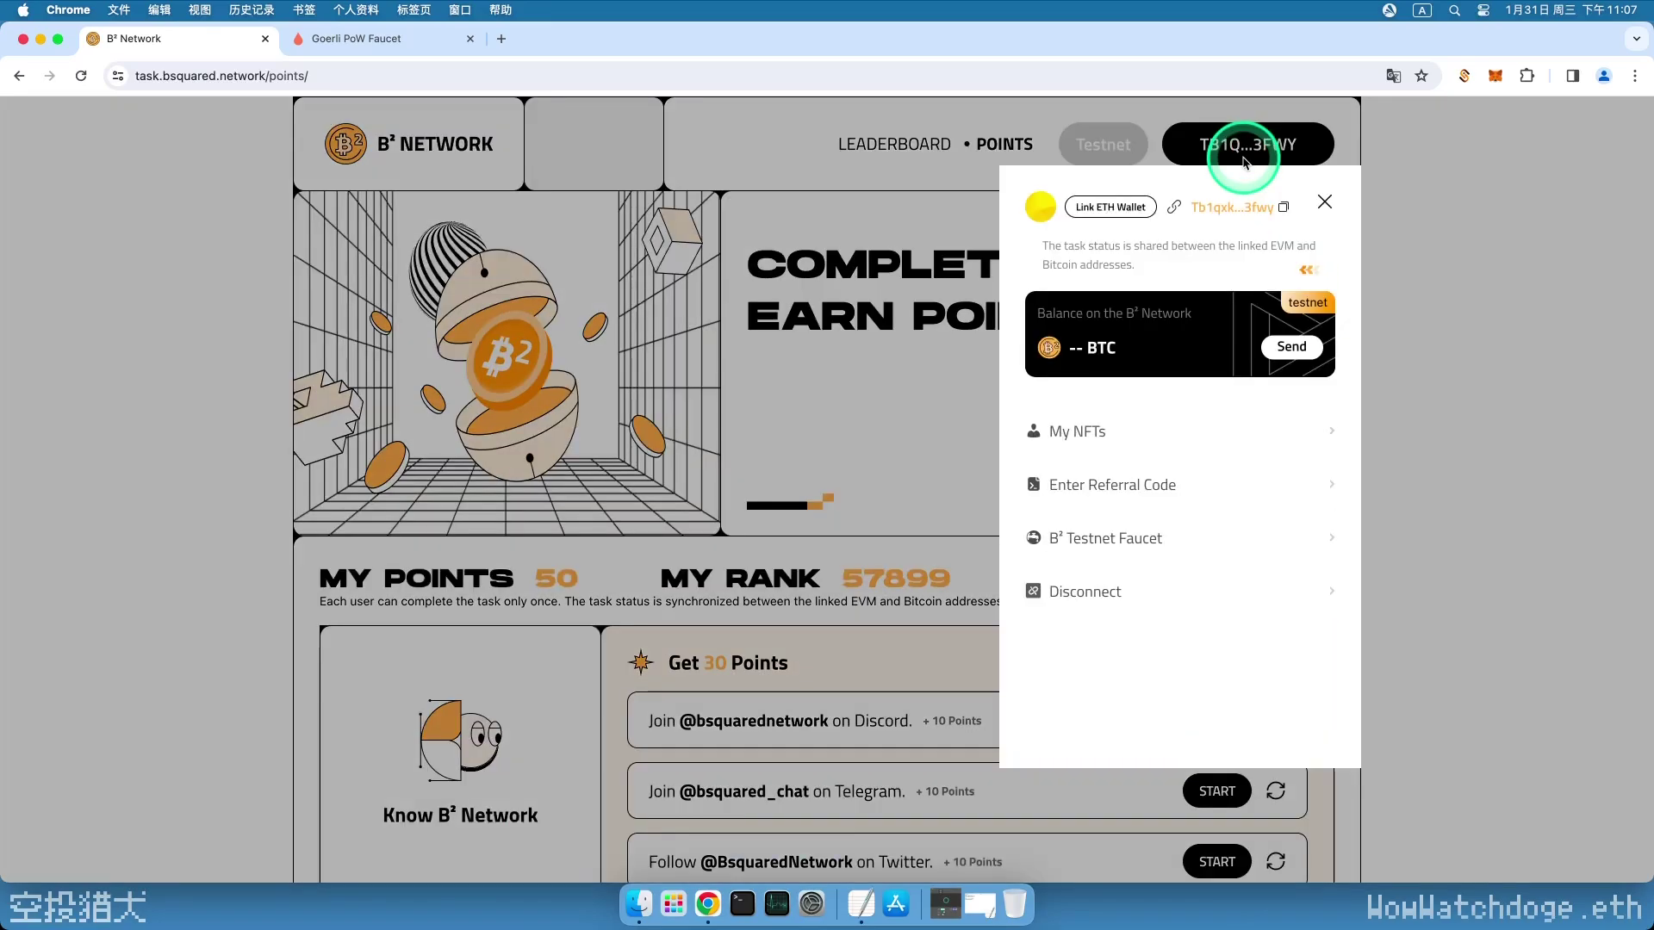
click(1109, 209)
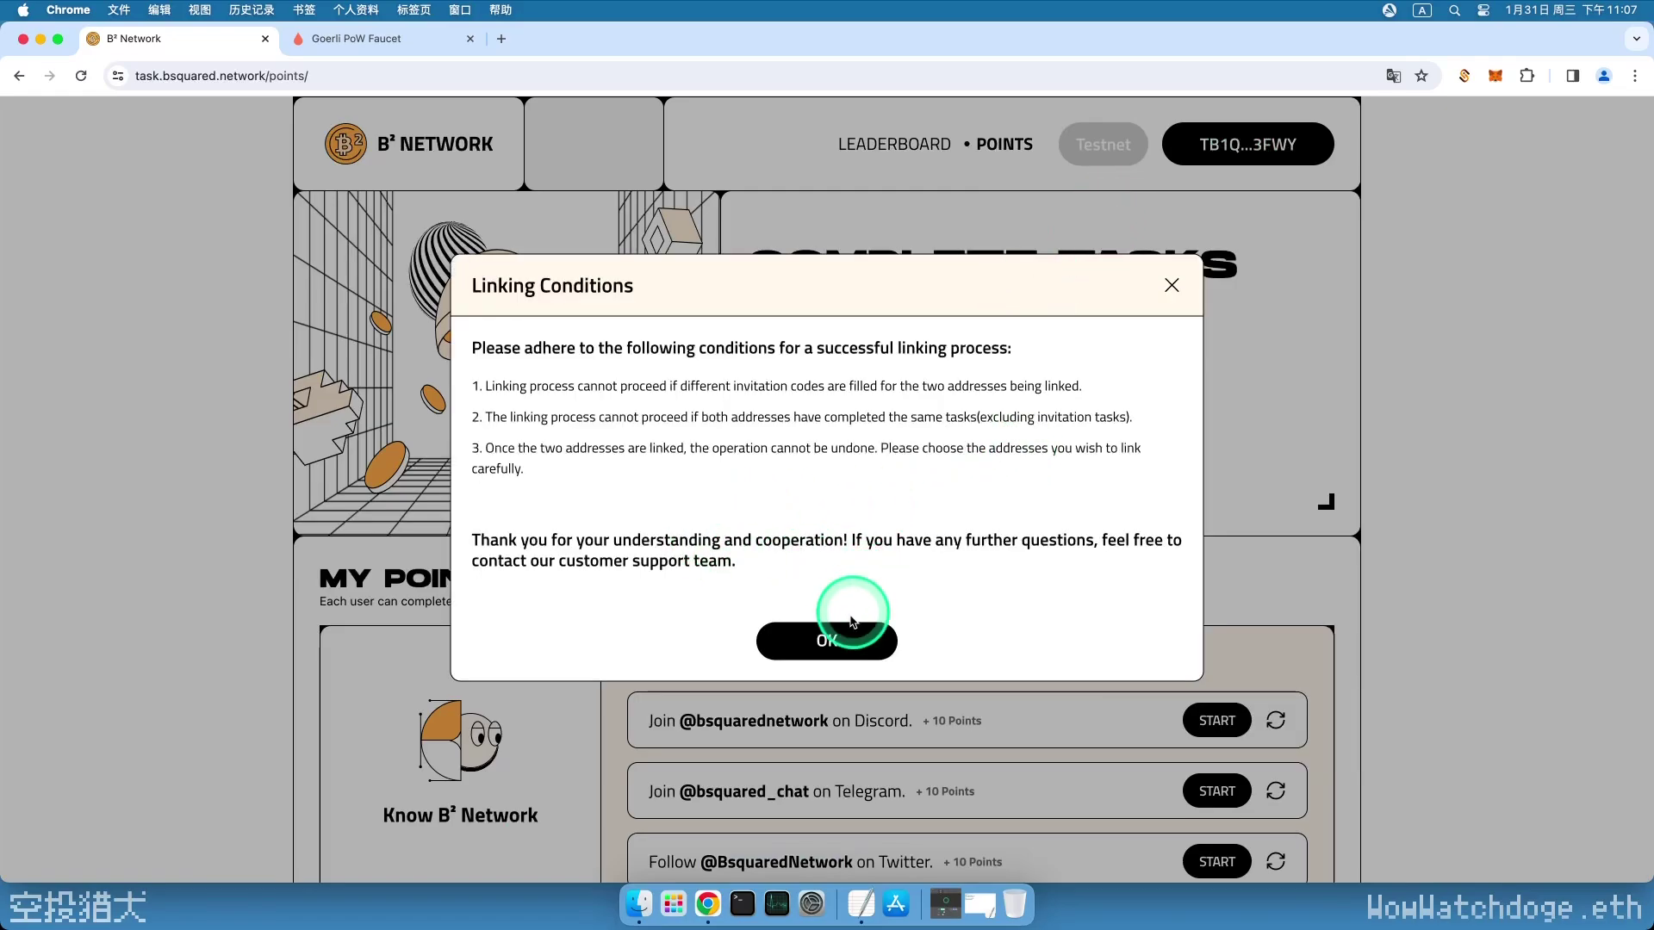
click(828, 645)
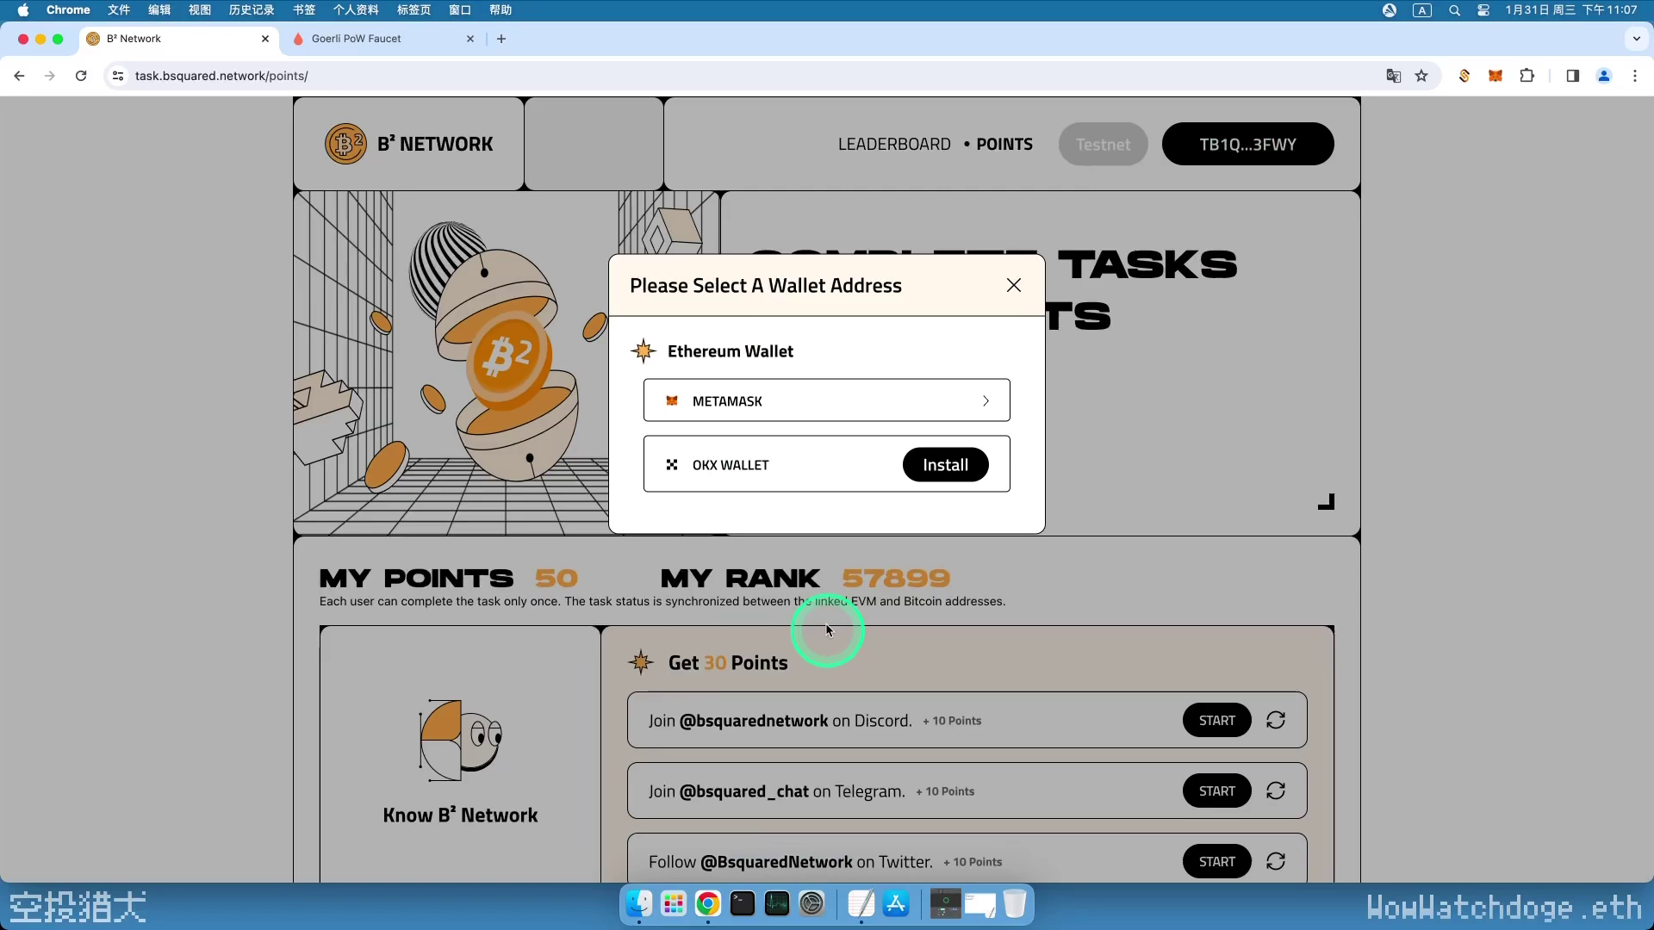
click(804, 403)
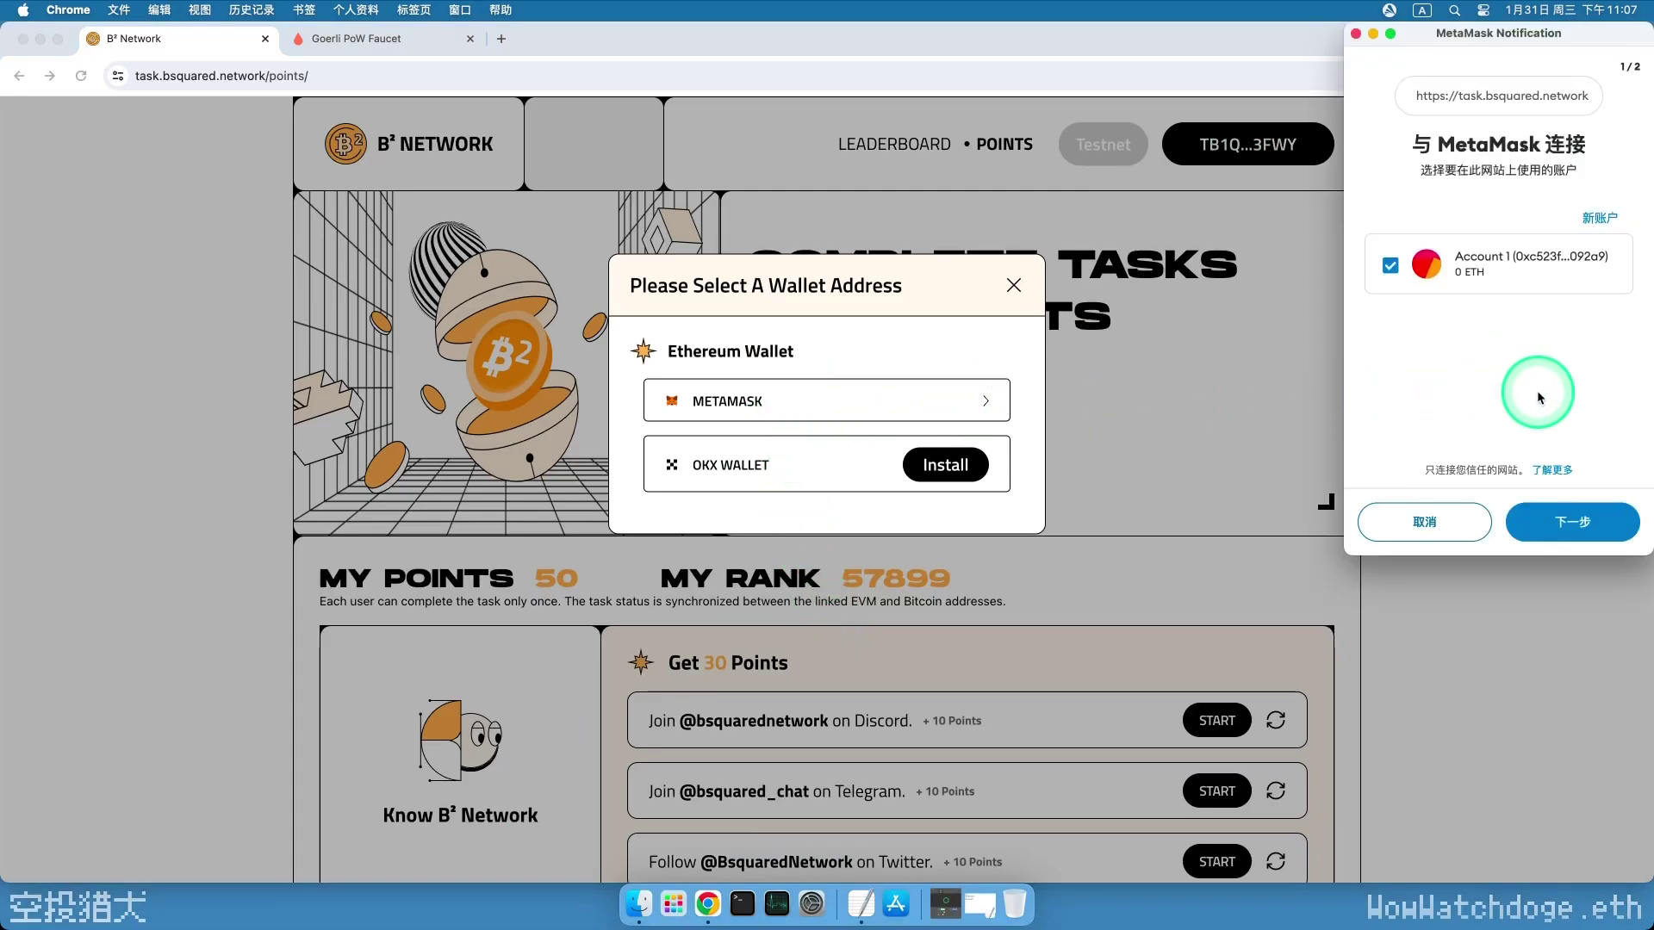
click(1573, 522)
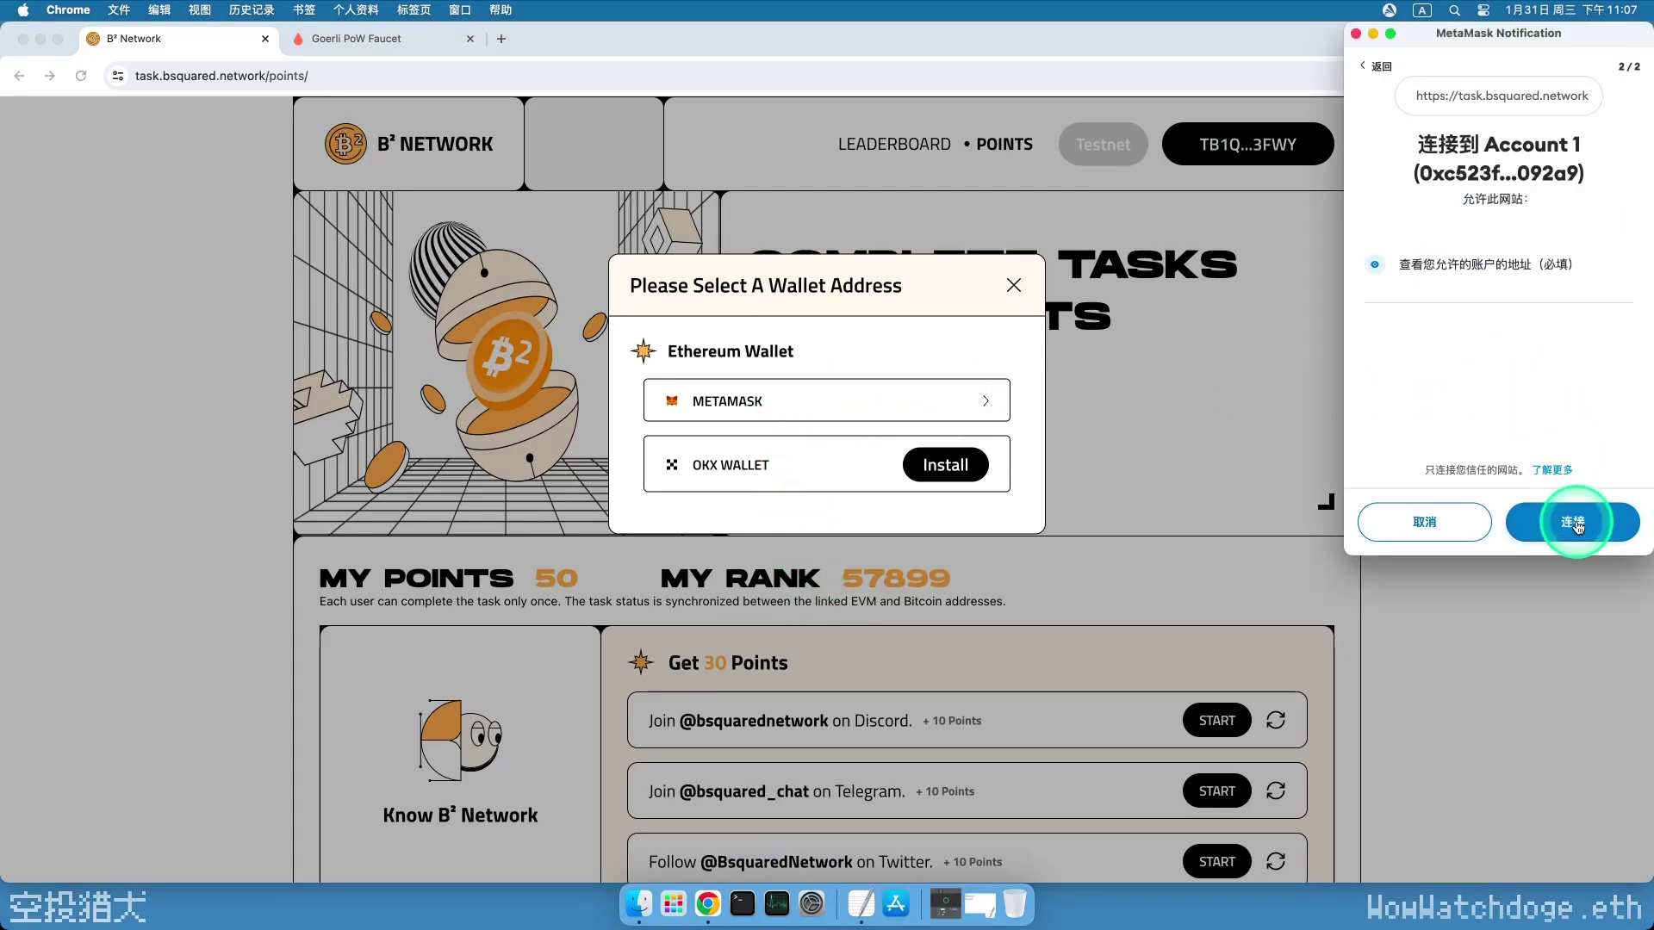
click(1575, 522)
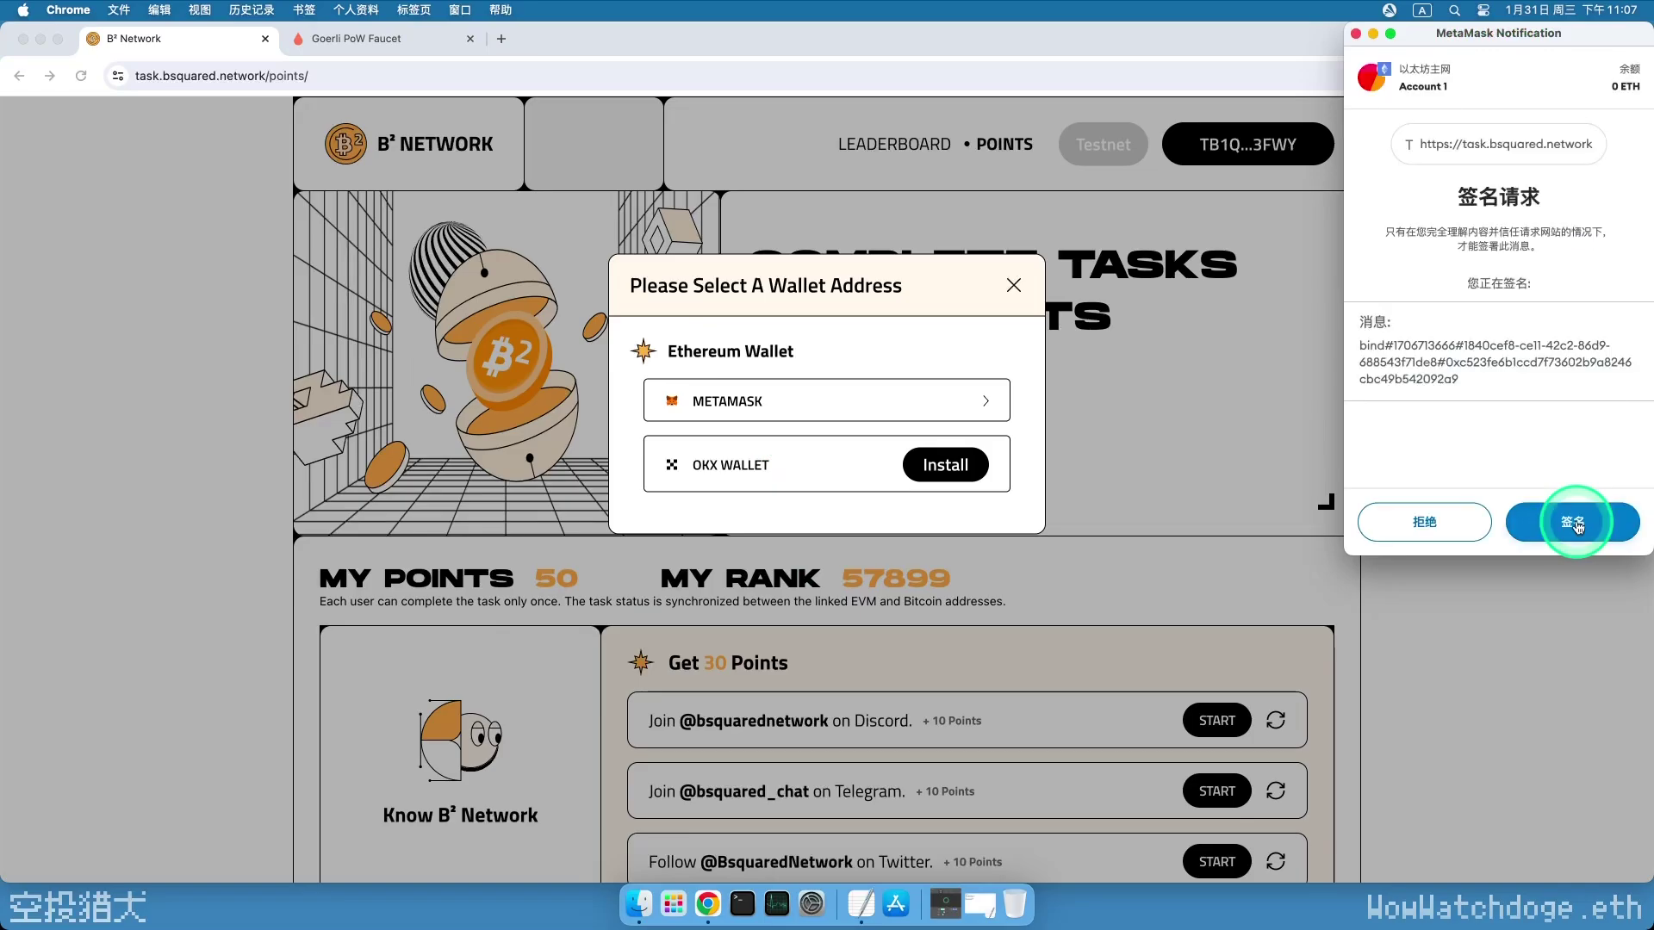
click(1575, 523)
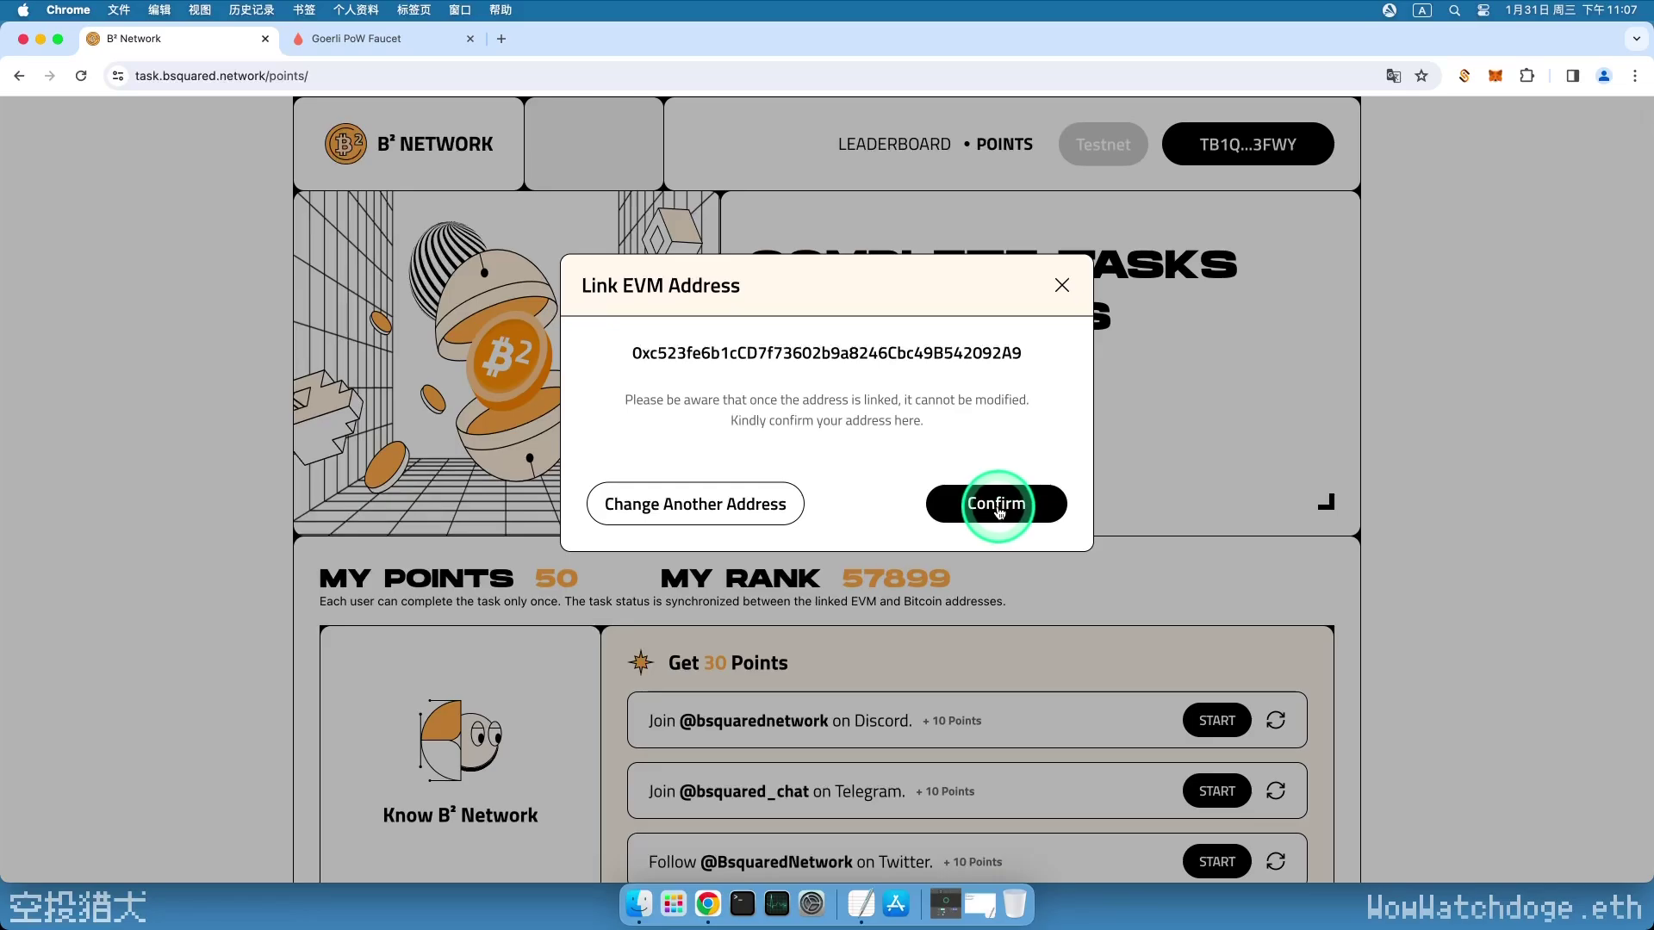
click(997, 508)
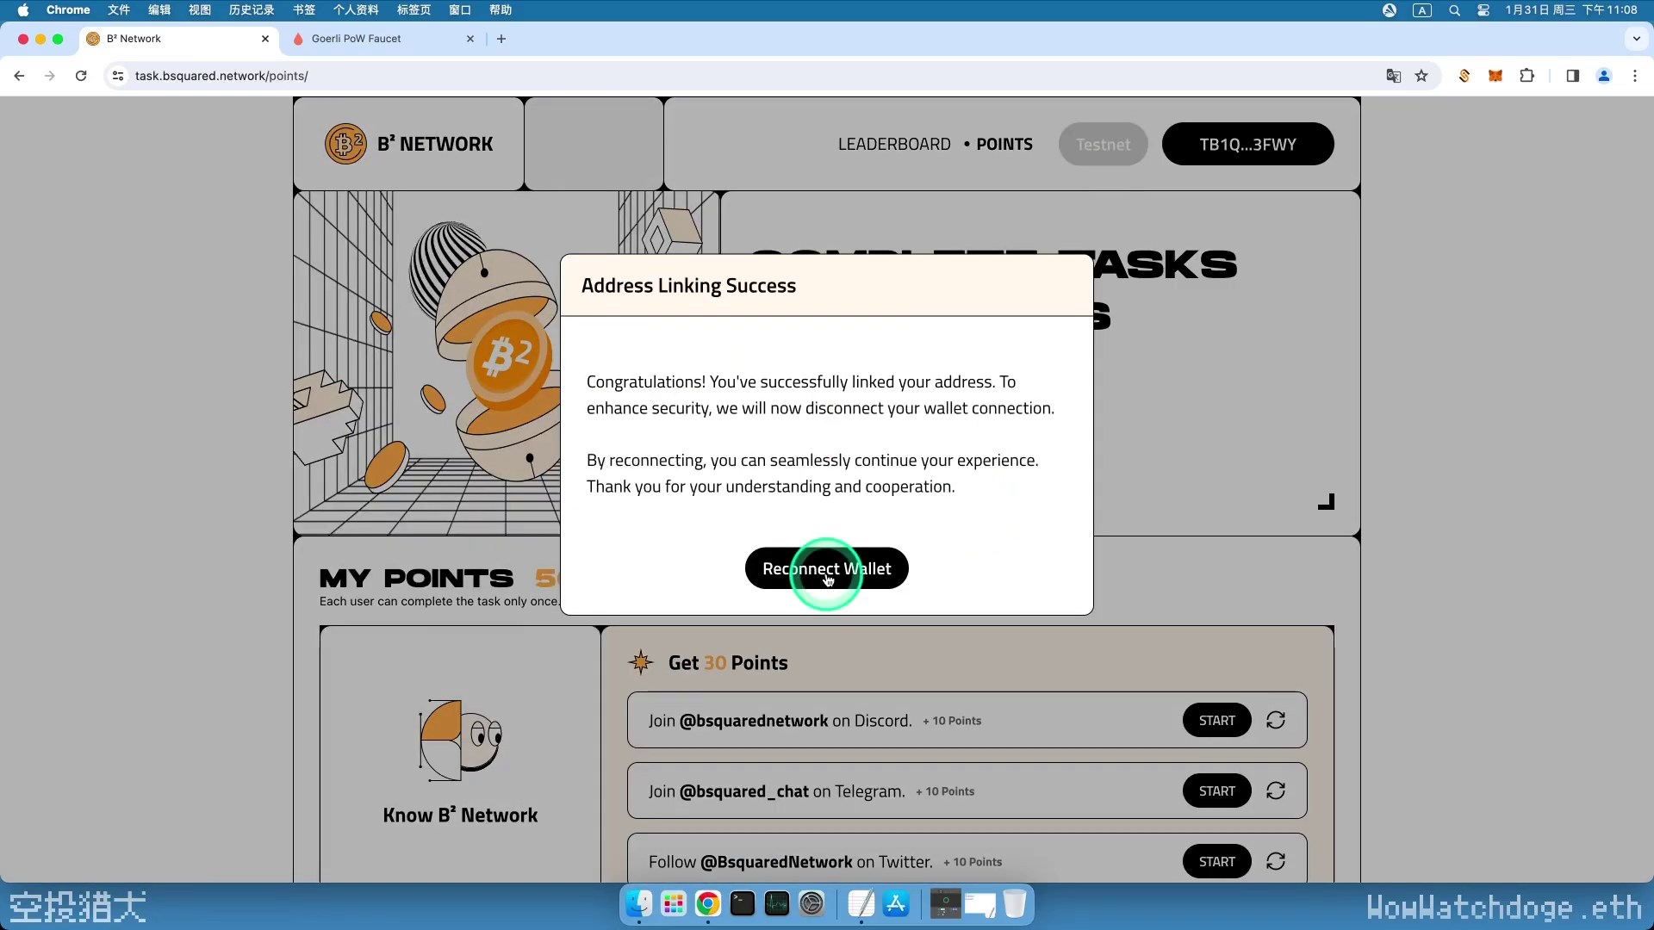
- Reconnect with the Unisat wallet and view the account panel showing a 0.001 BTC balance
click(826, 573)
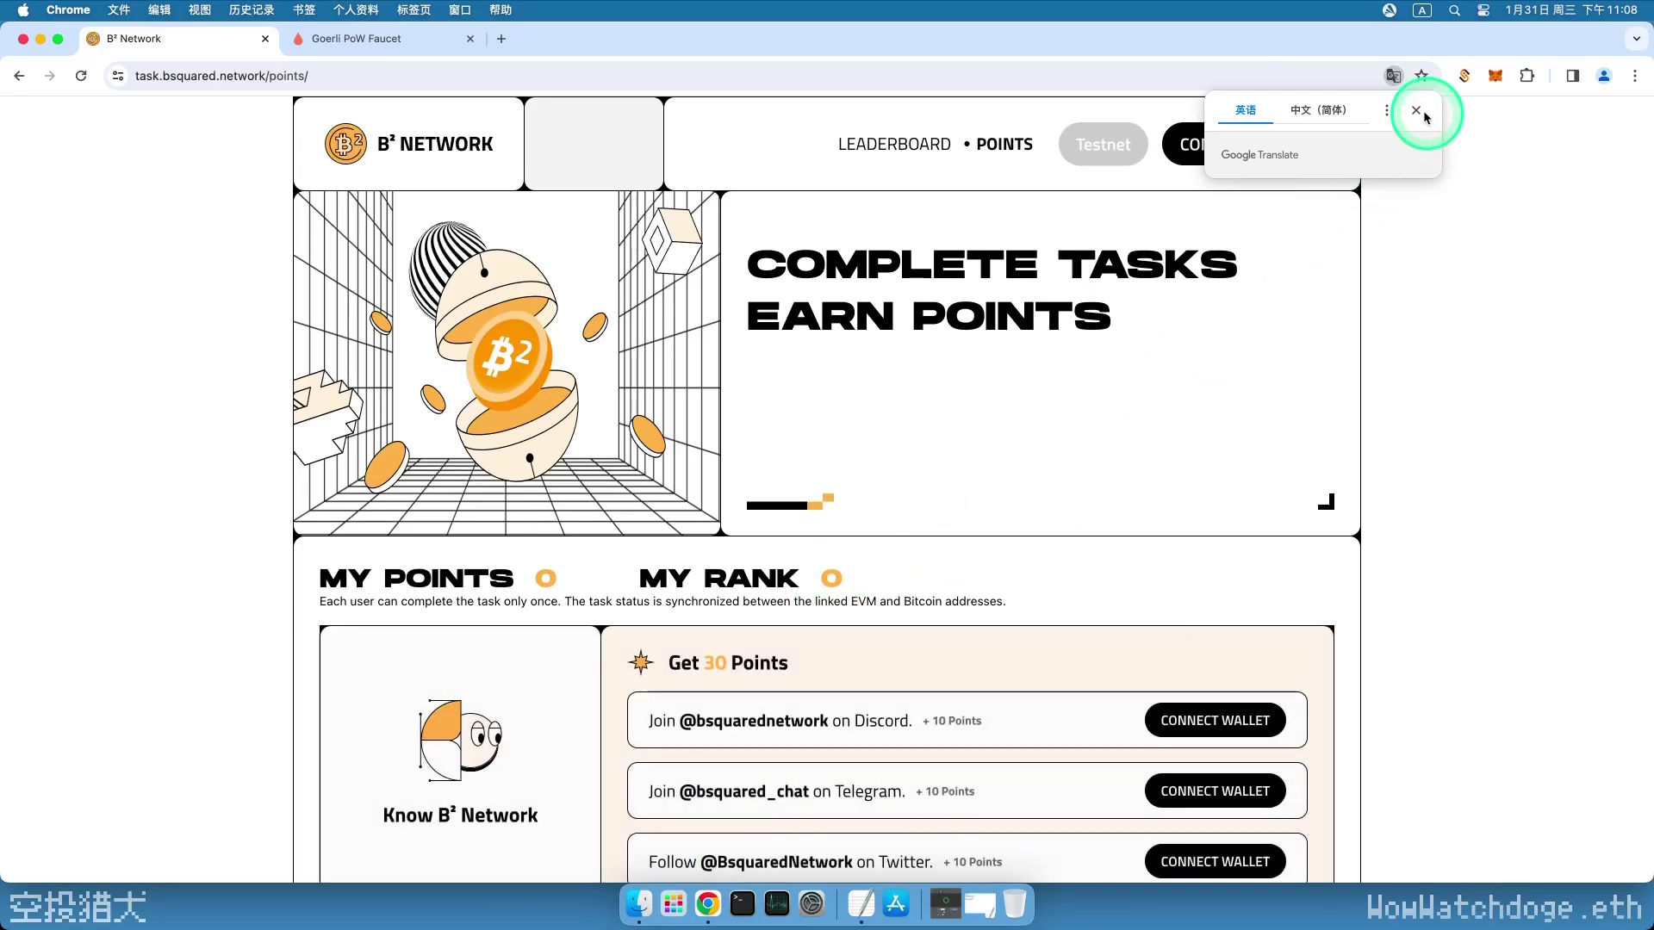
click(1422, 113)
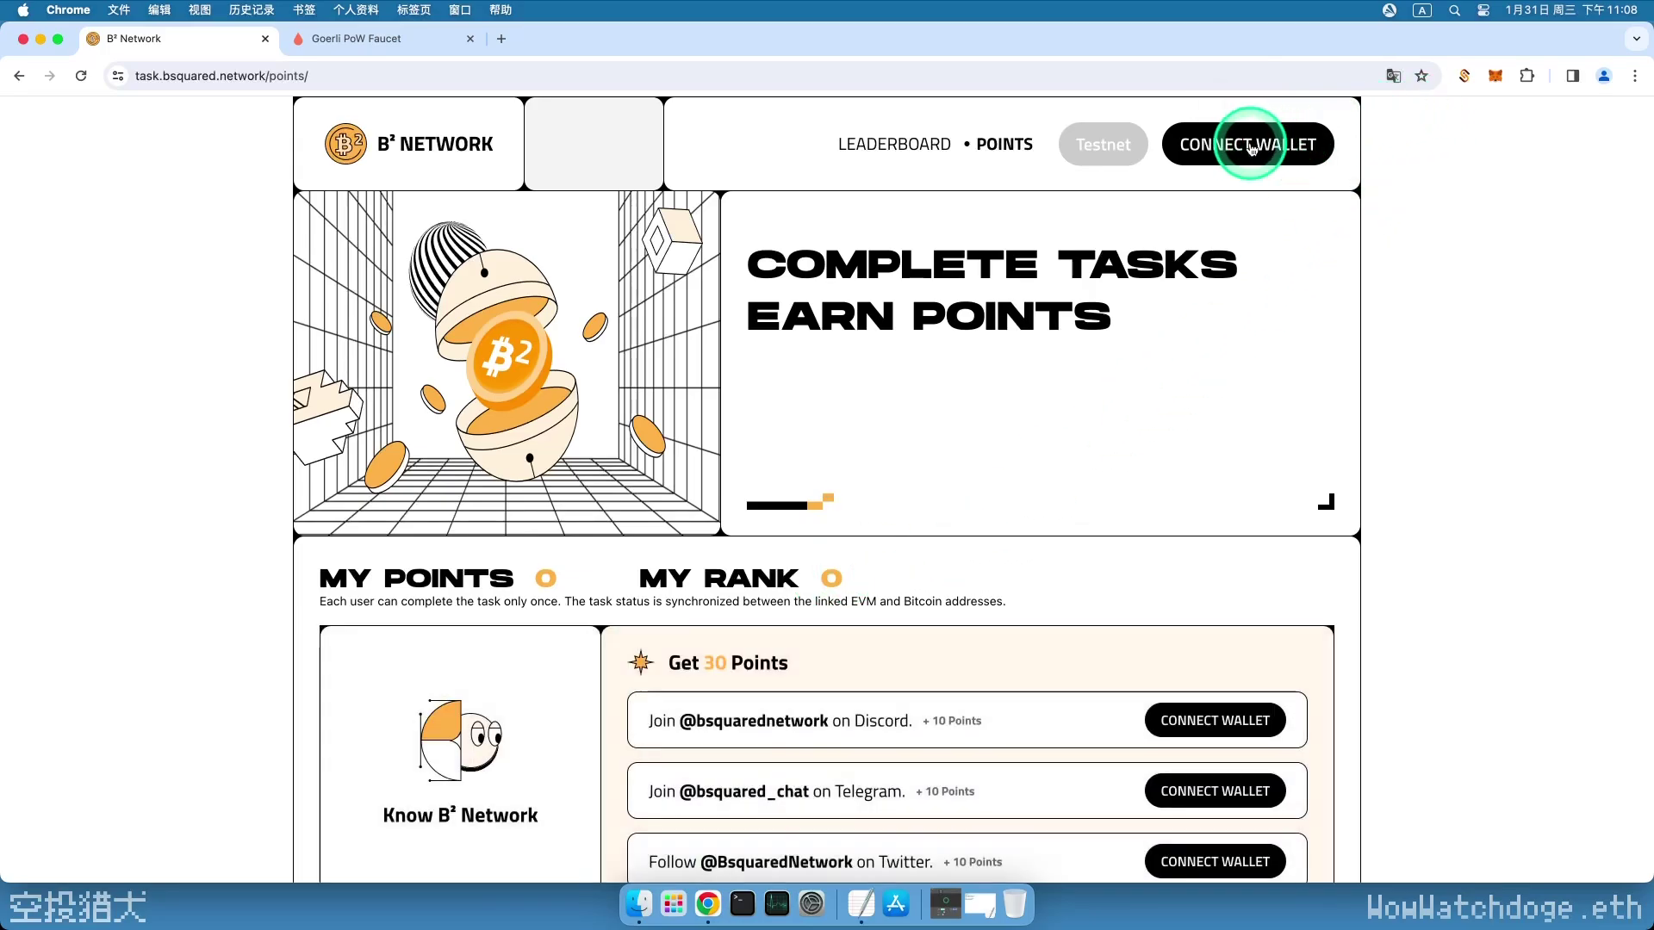
click(1251, 147)
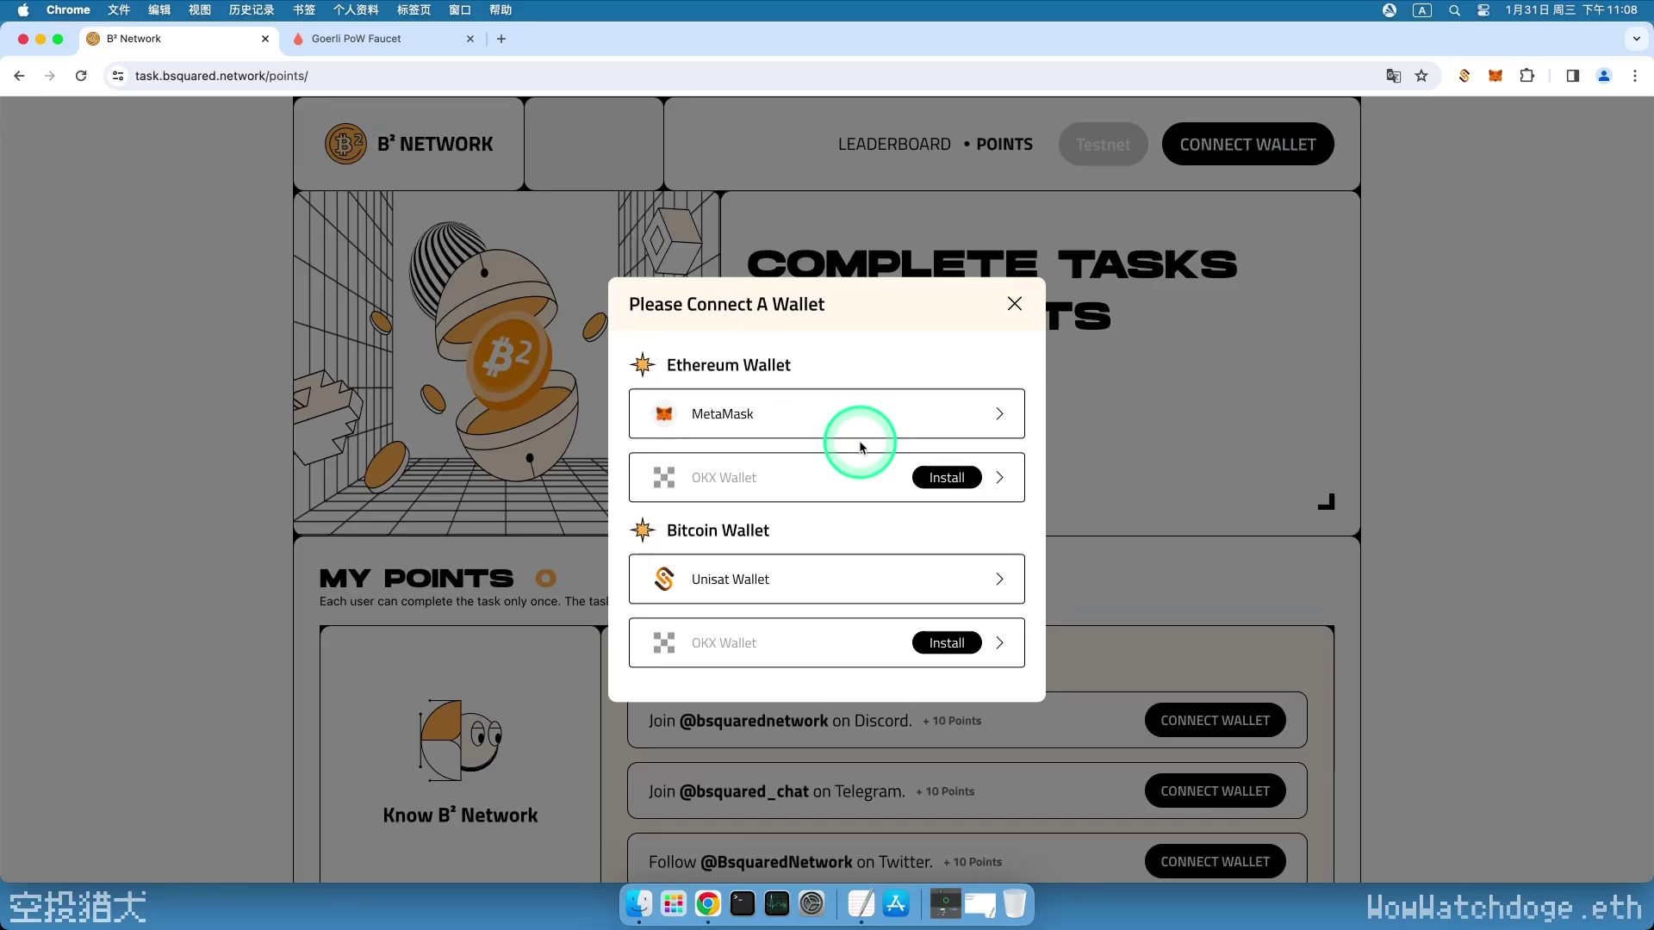
click(817, 585)
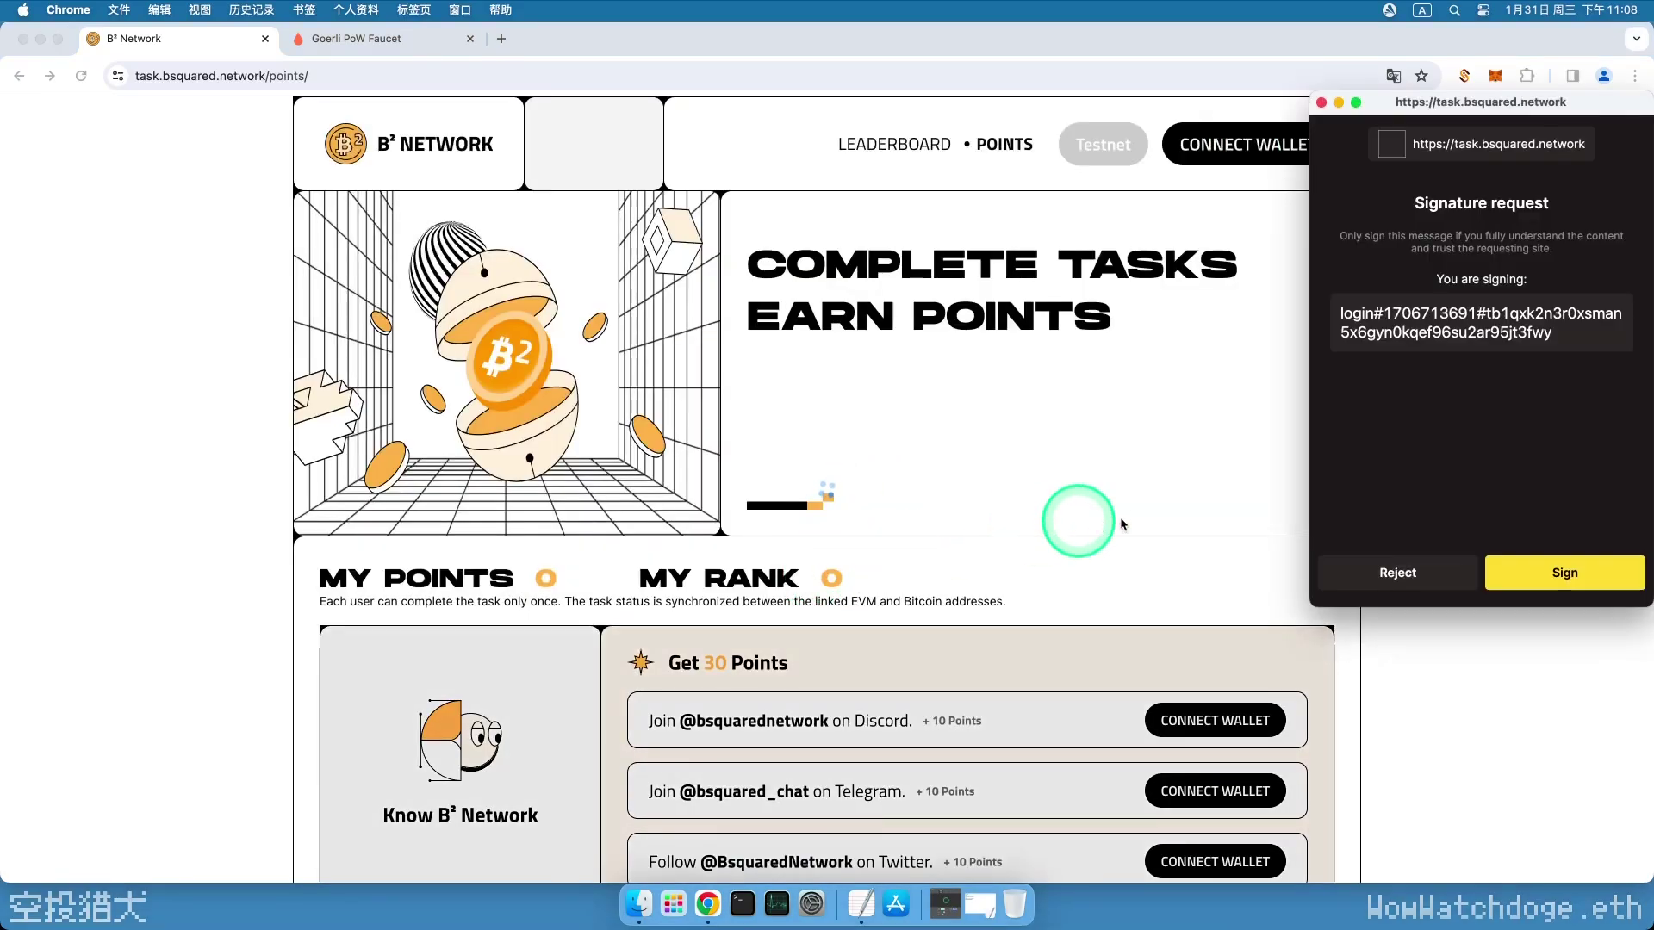
click(1536, 561)
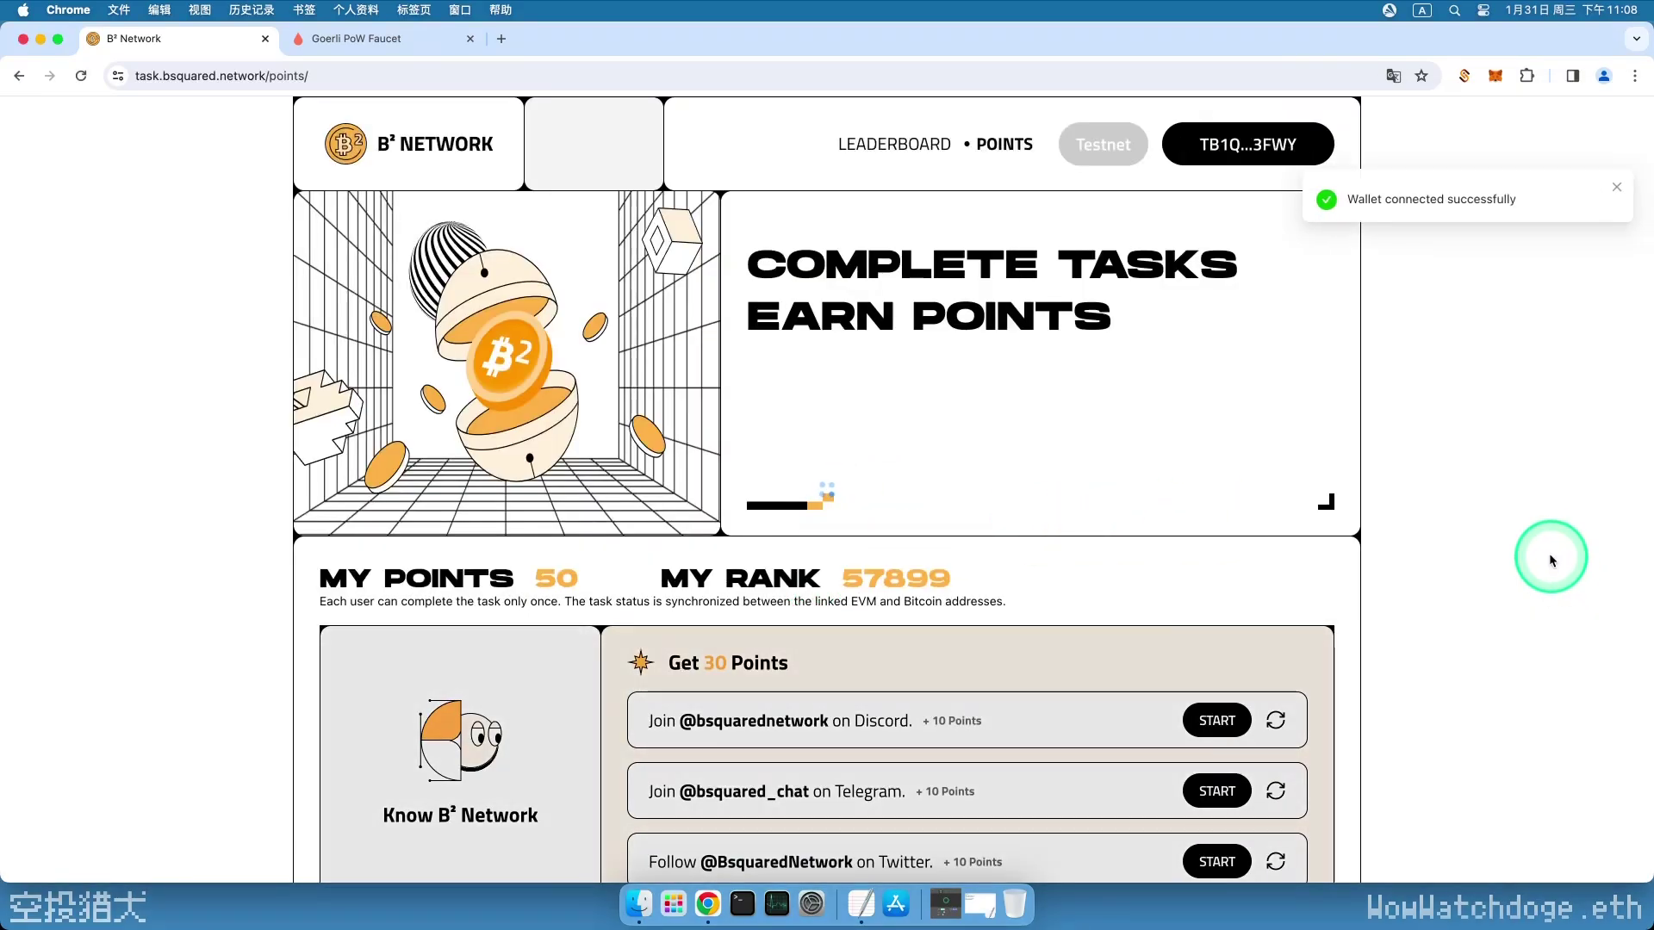
click(1283, 147)
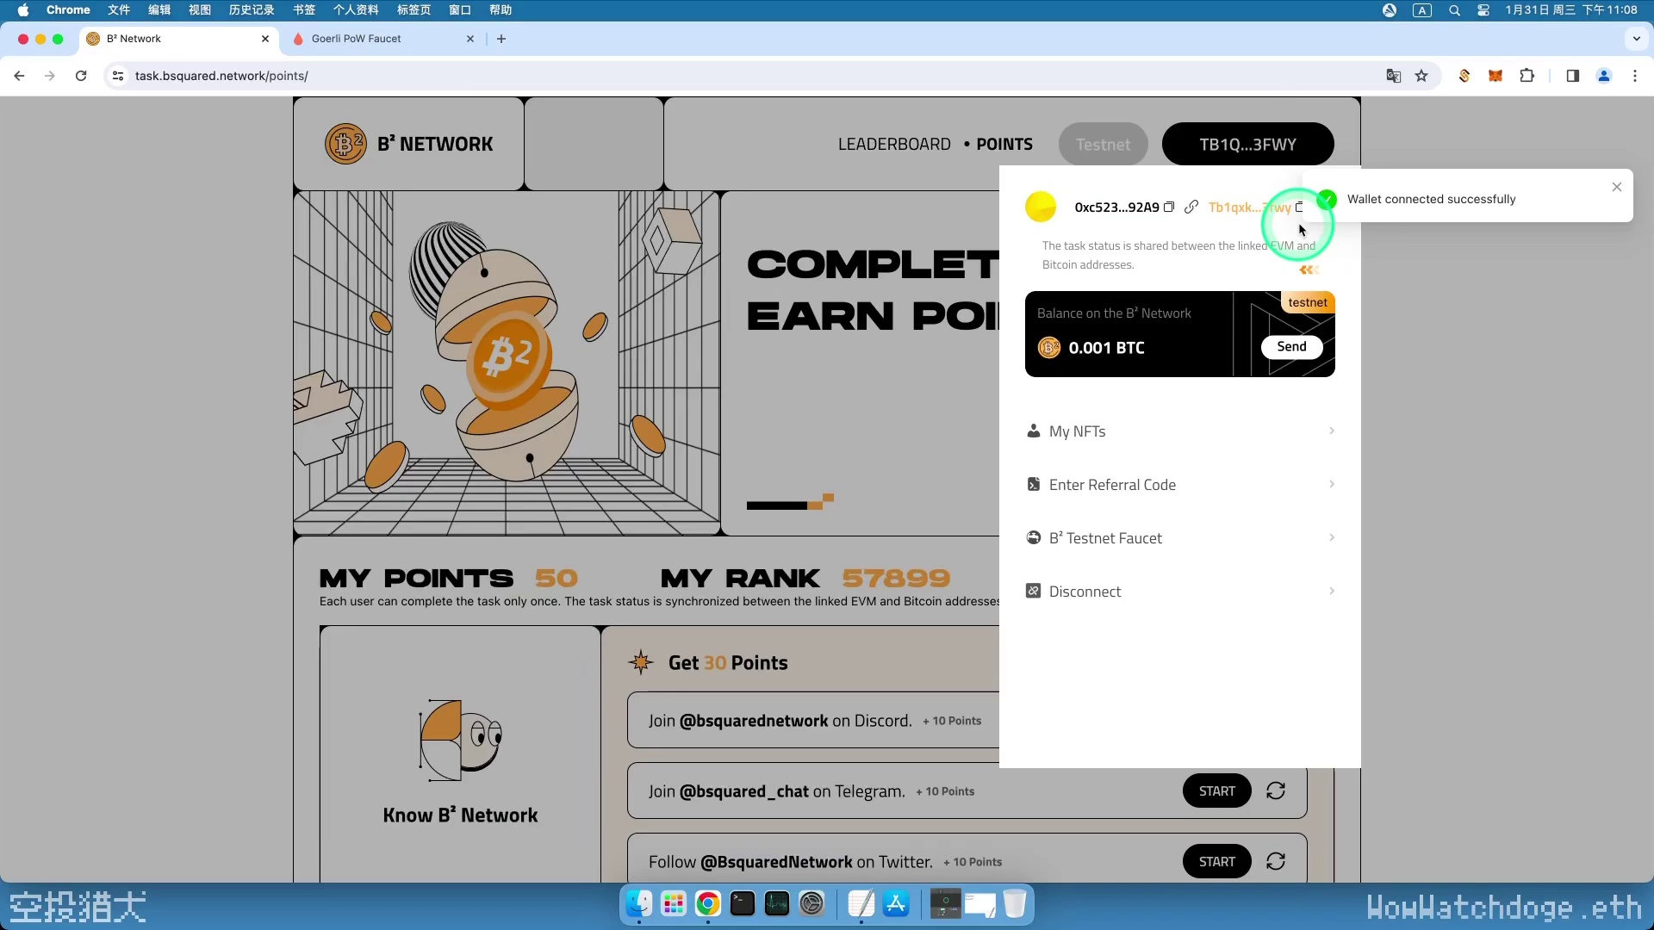
- Open the B² Testnet faucet and paste the MetaMask address into its Address field
click(1301, 229)
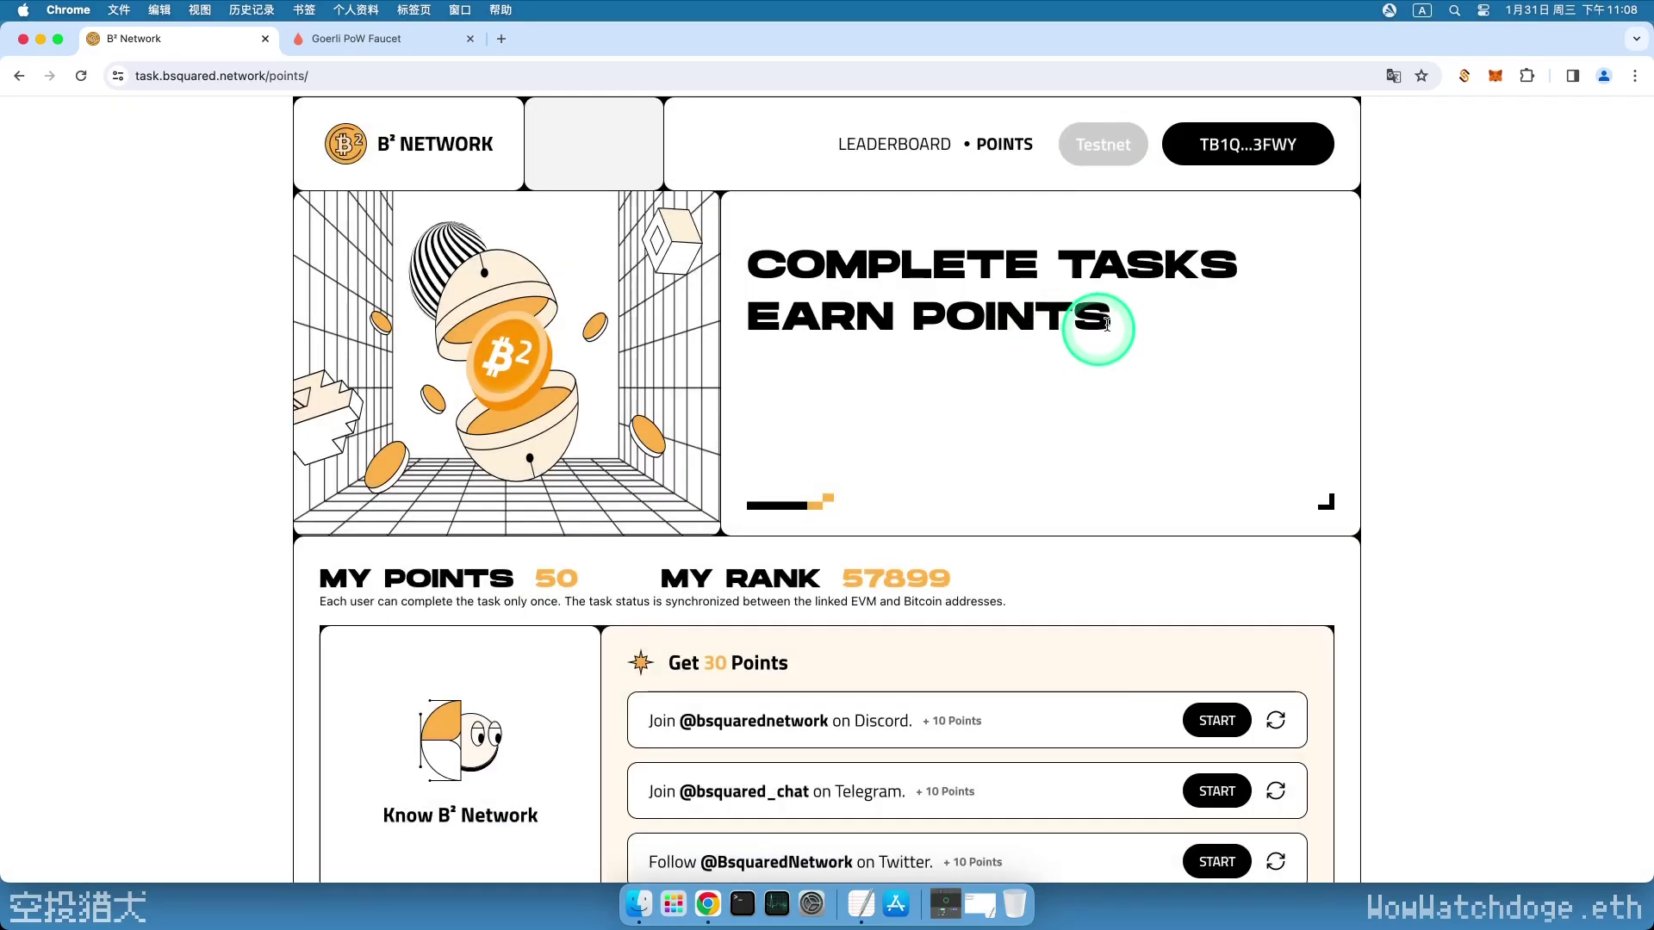
click(1255, 153)
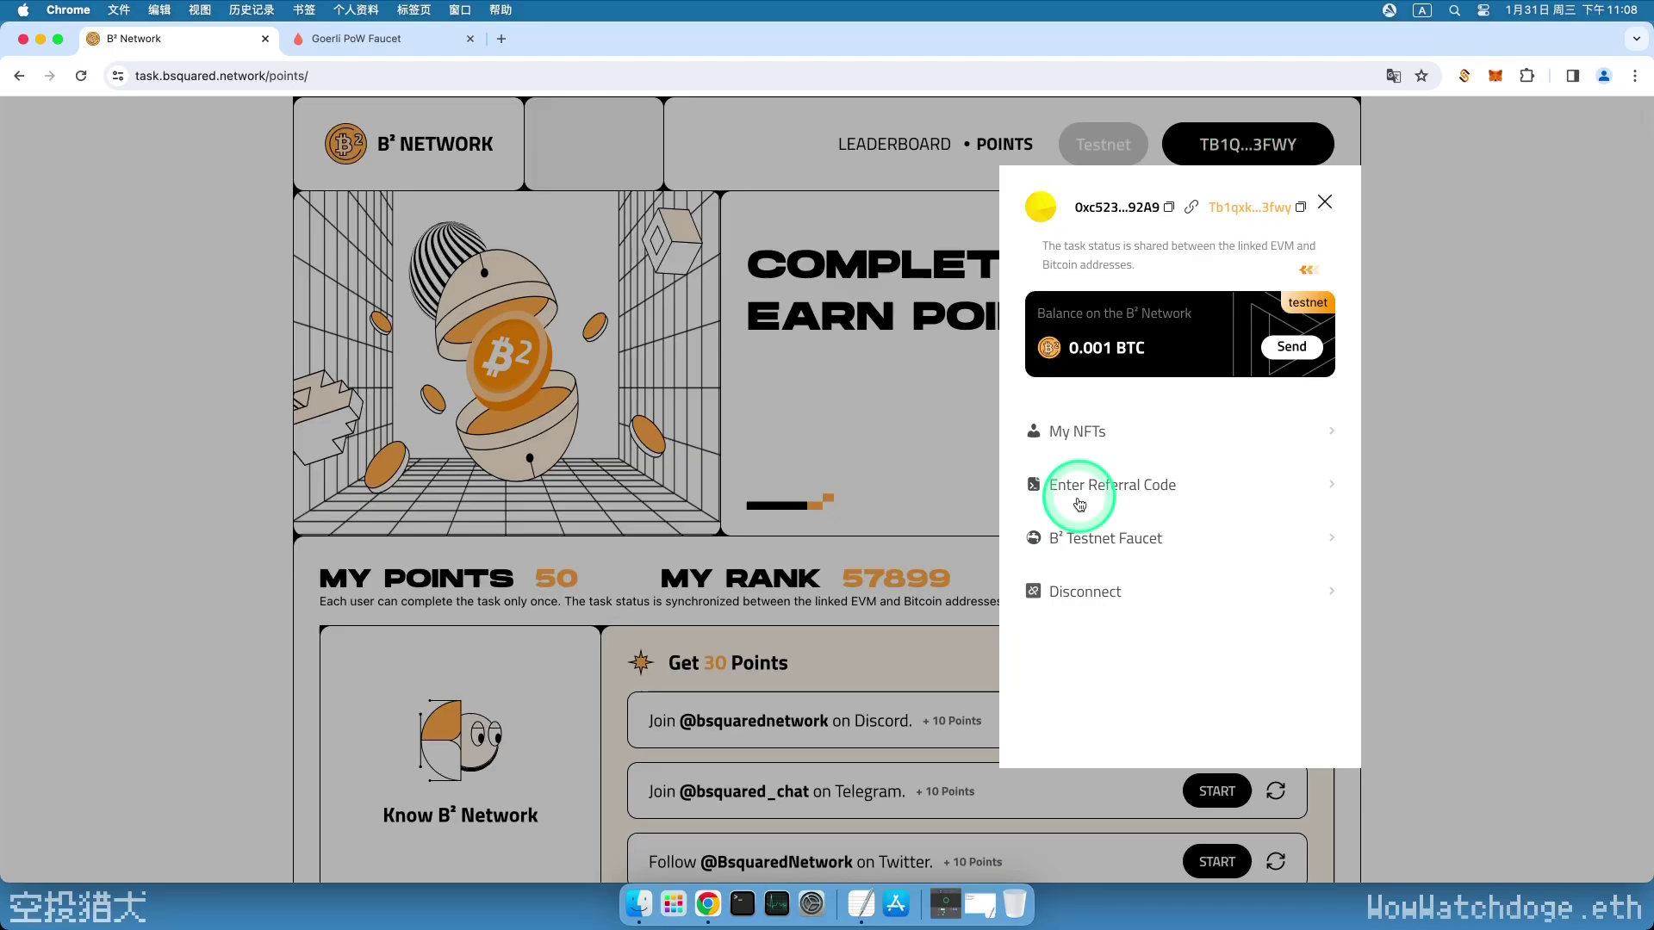
click(1148, 539)
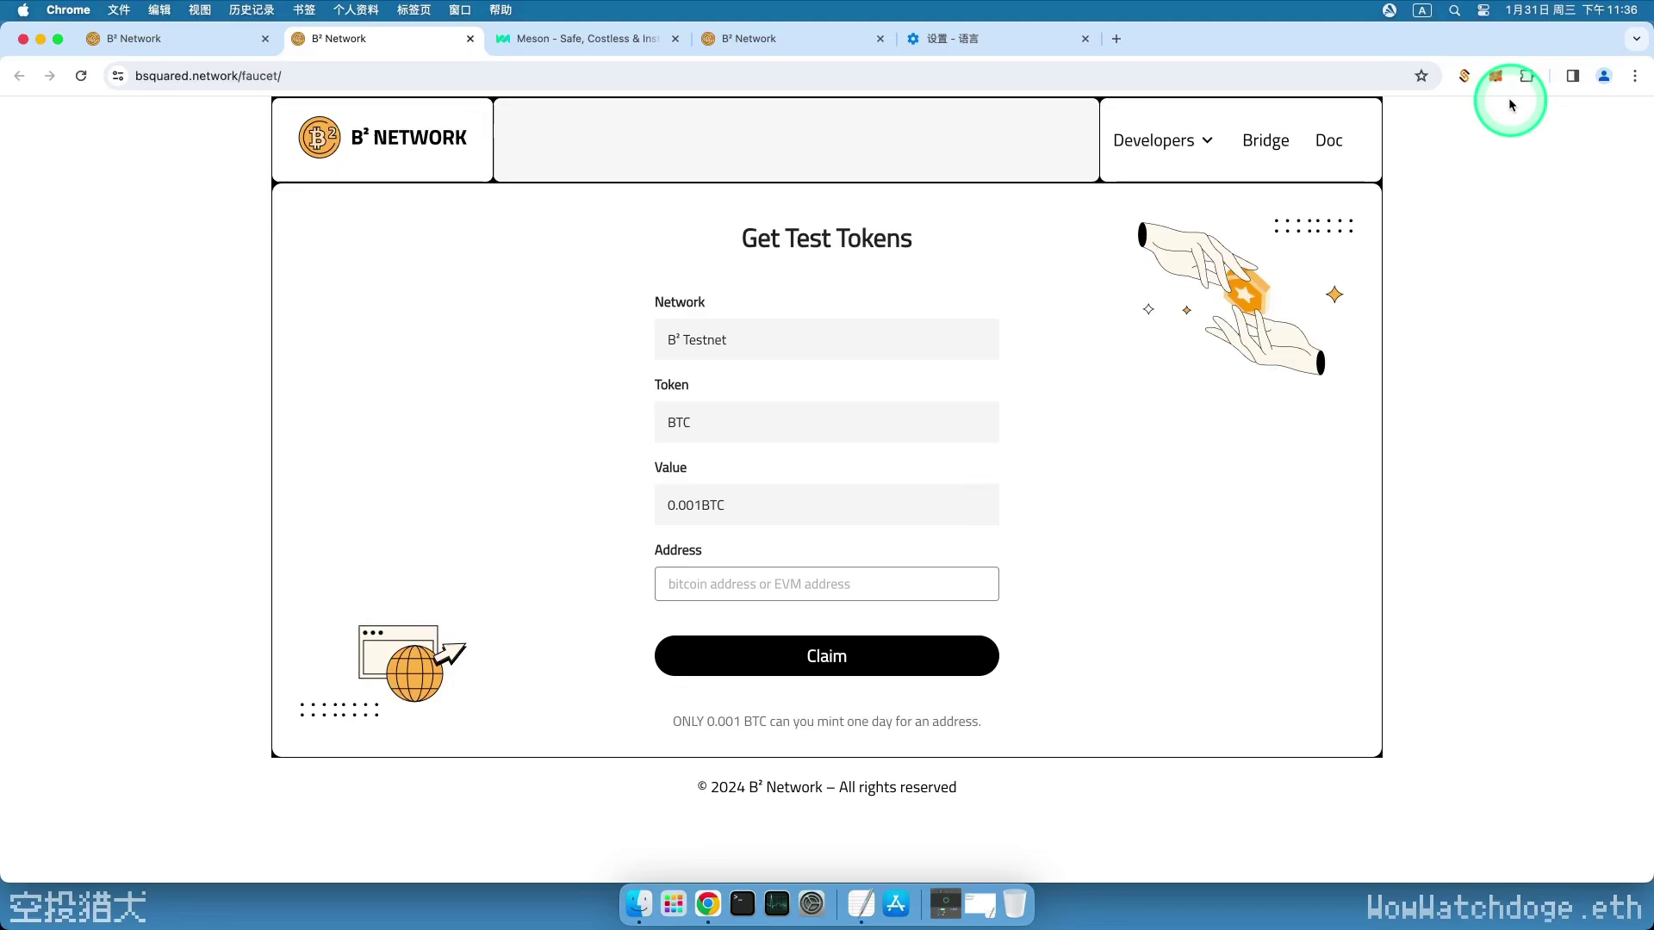
click(1495, 75)
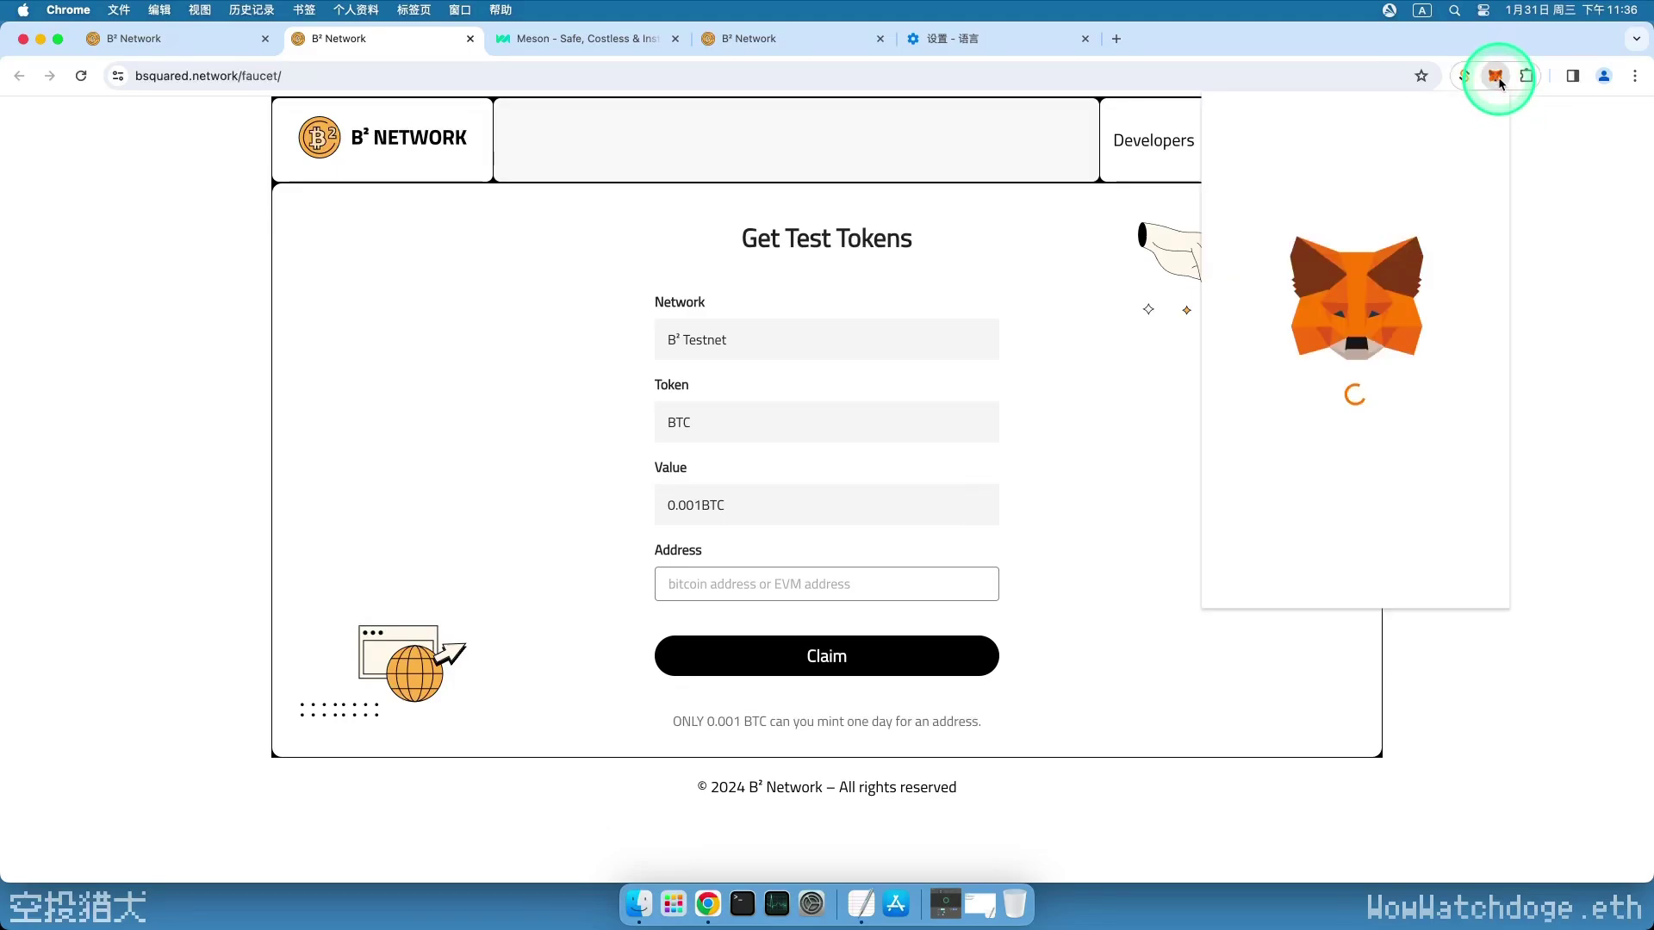
click(1396, 177)
click(689, 584)
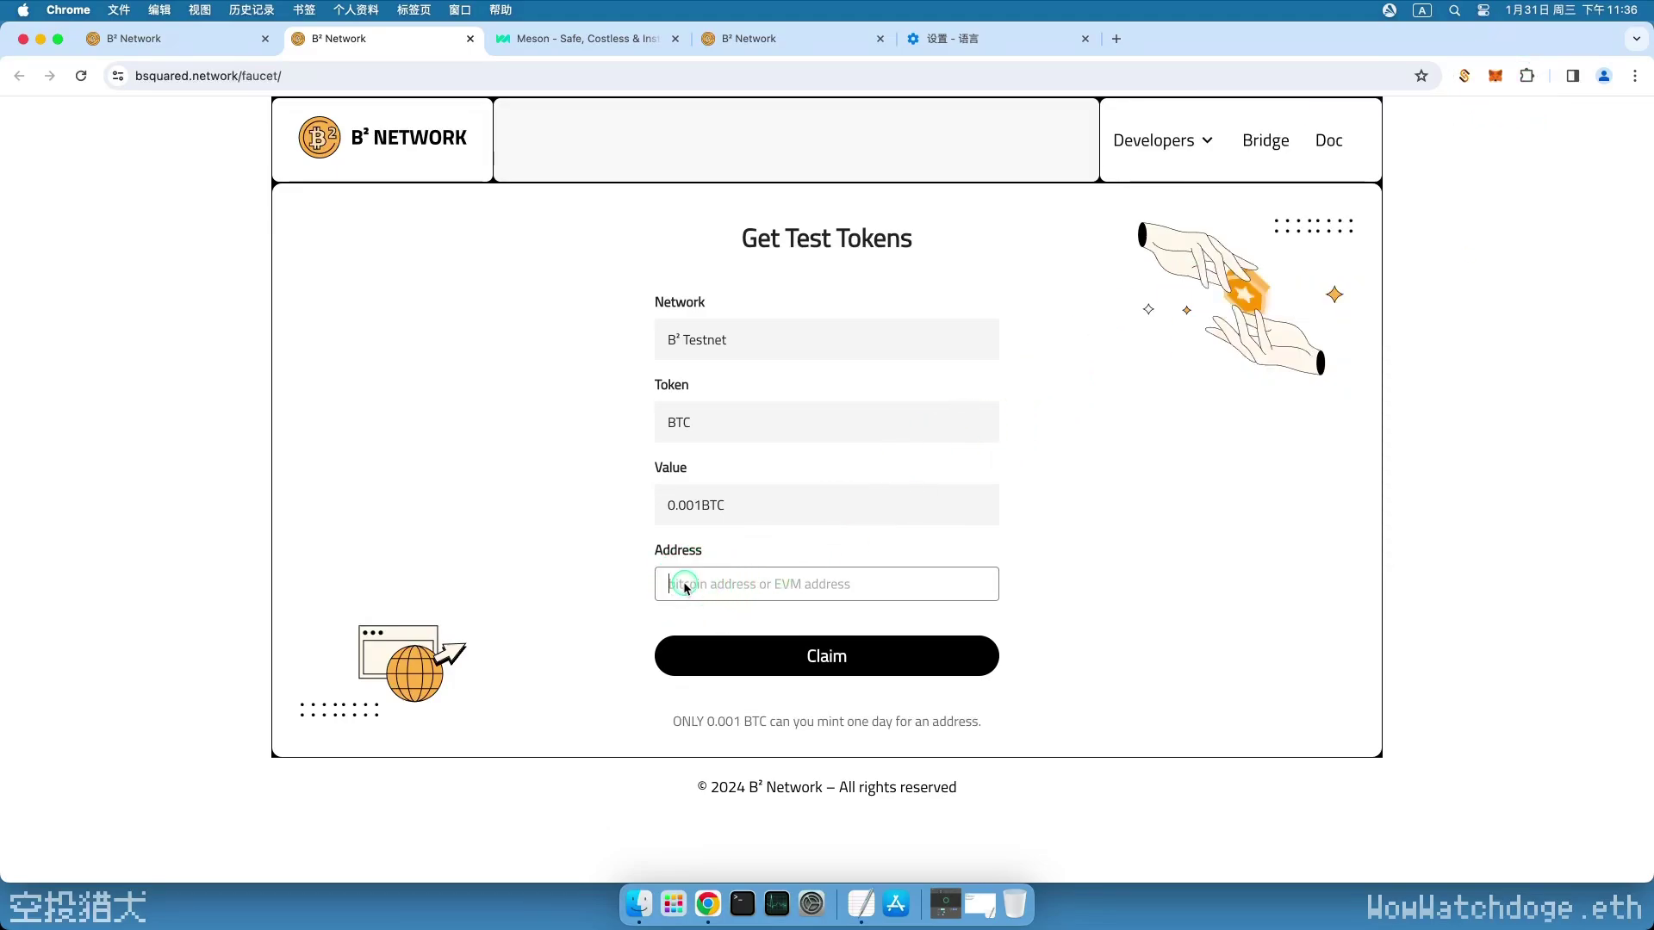
text(0xc523fe6b1cCD7f73602b9a8246Cbc49B542092A9)
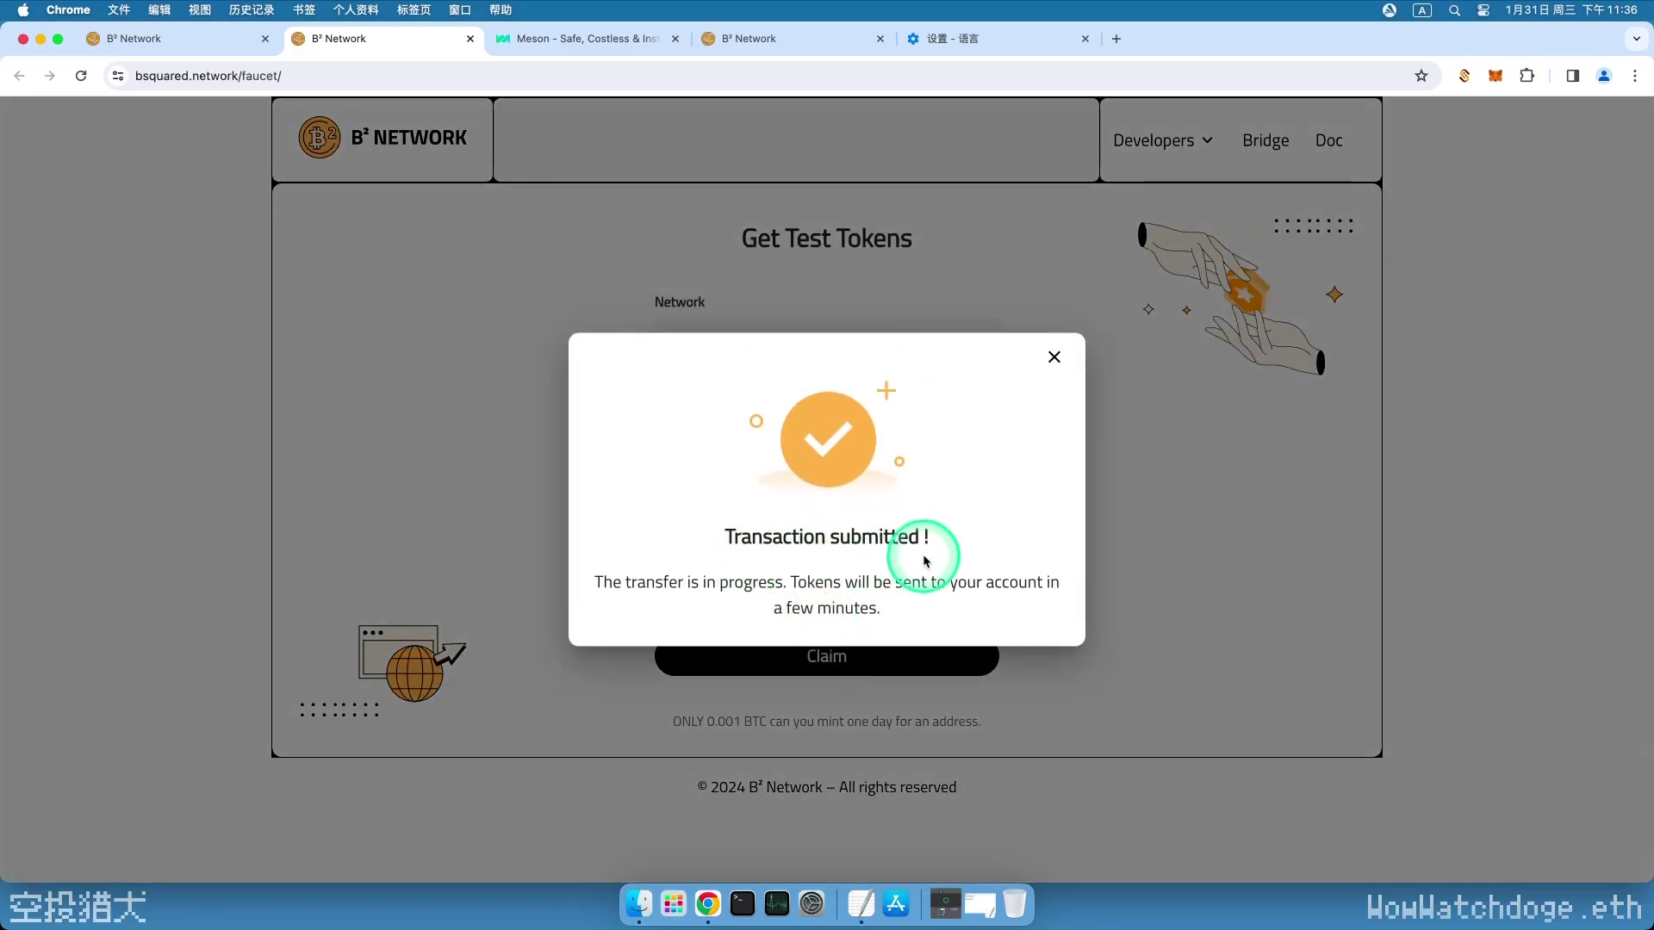
click(471, 40)
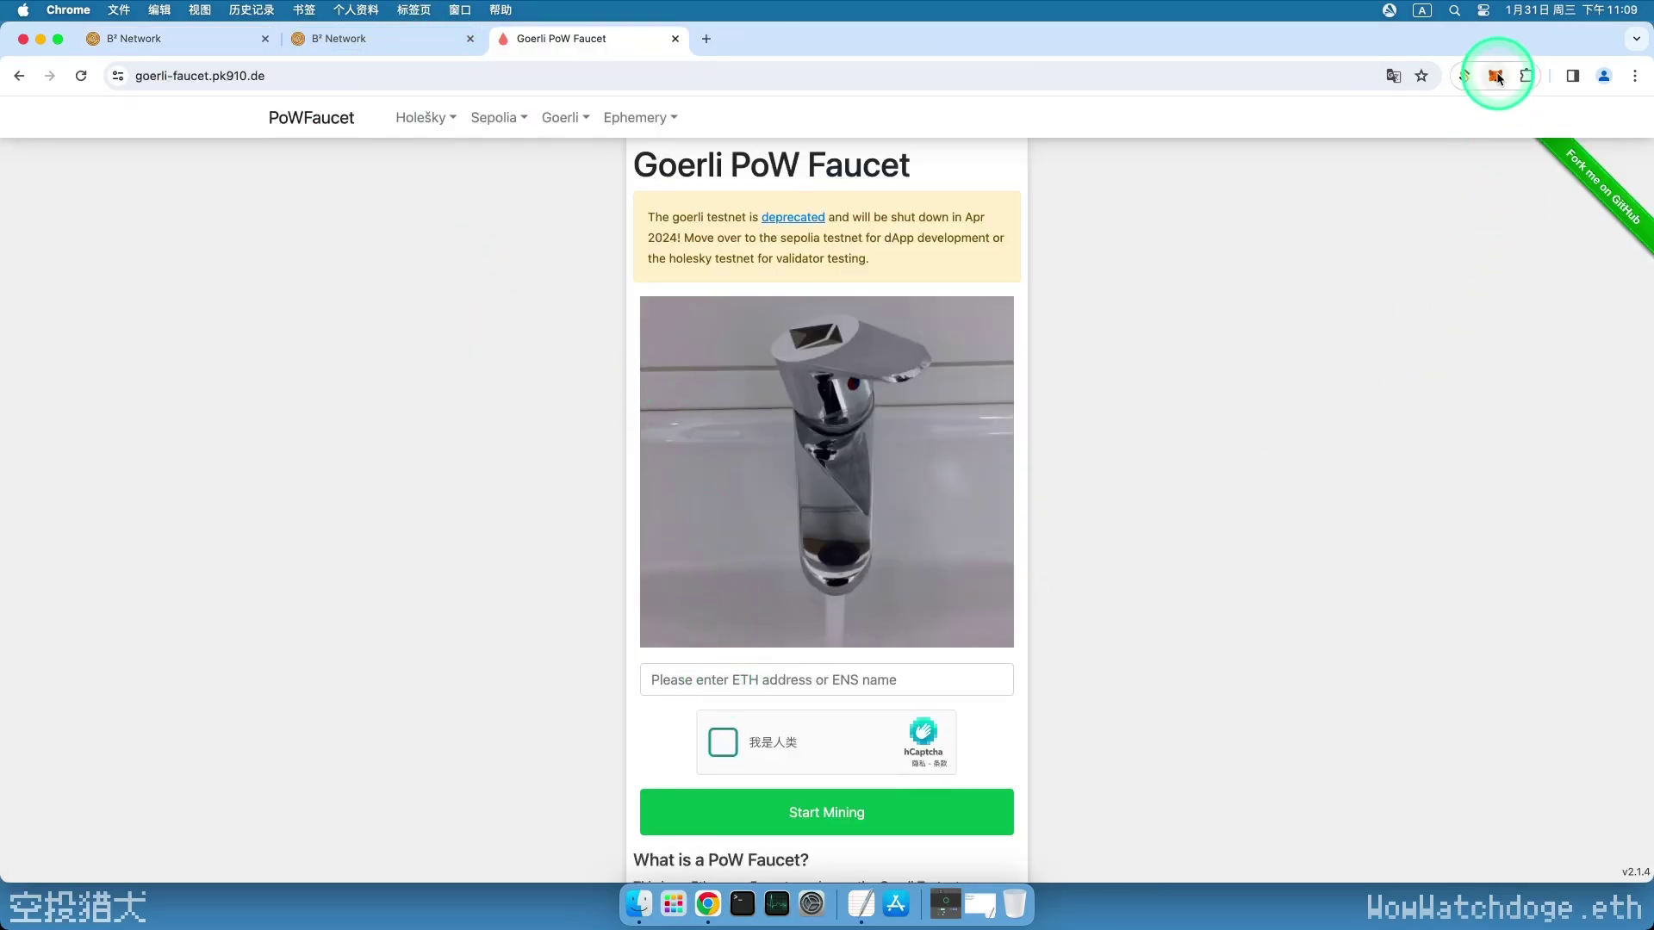
- Paste the MetaMask address into the Goerli PoW Faucet and pass the hCaptcha check
click(1496, 77)
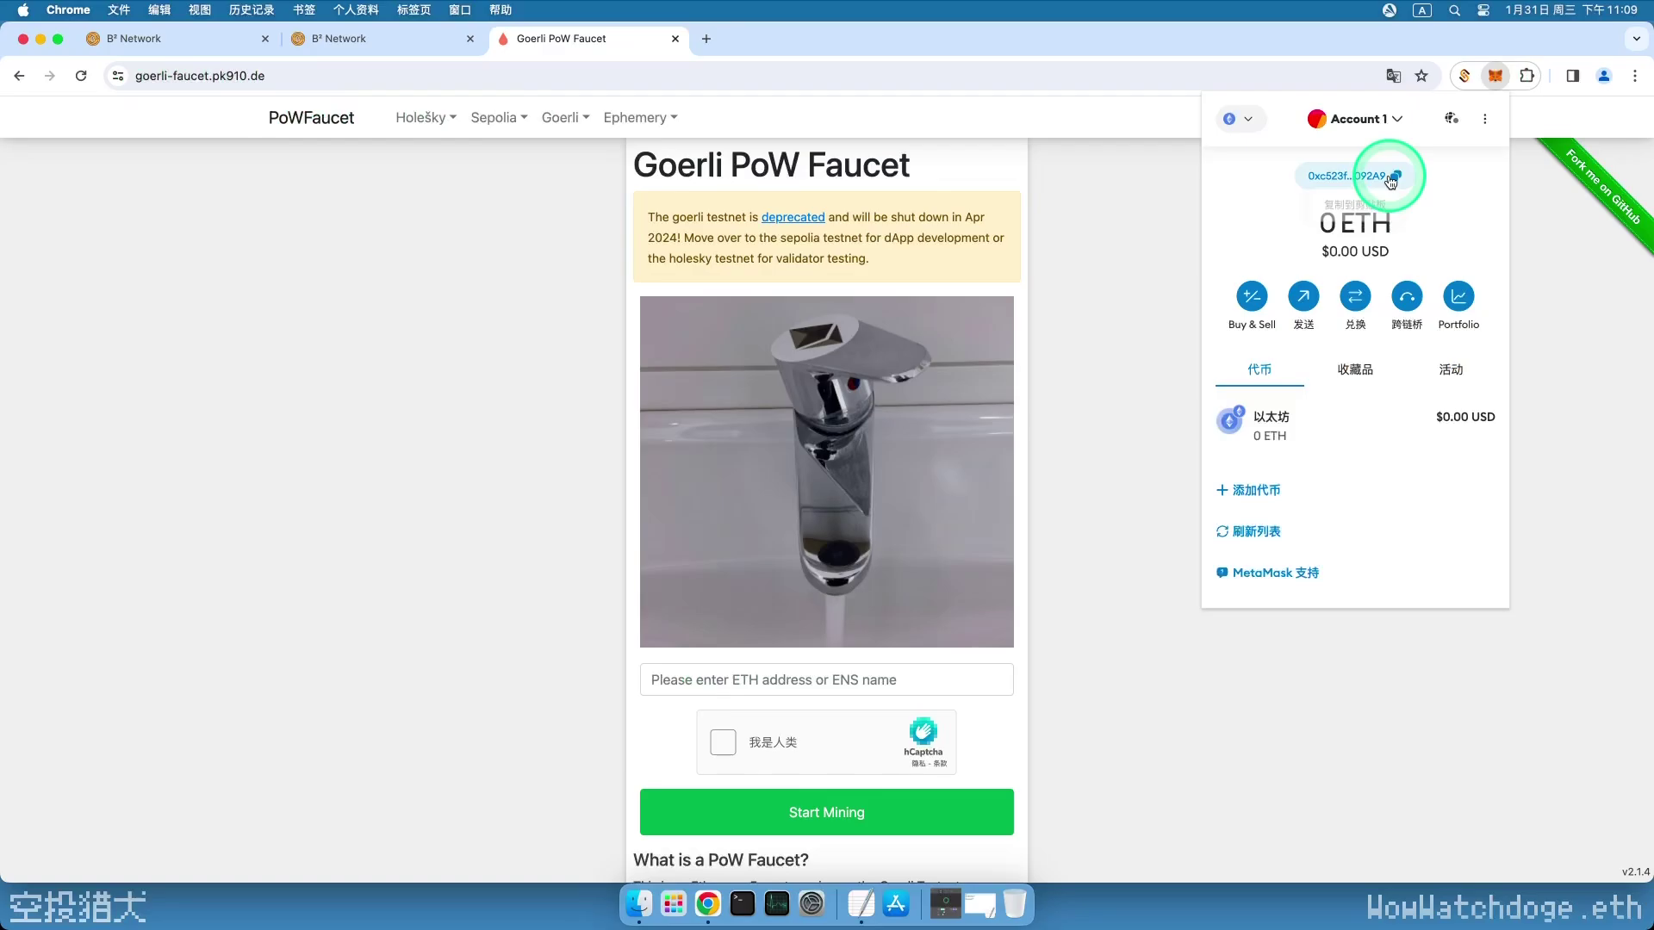
click(1397, 180)
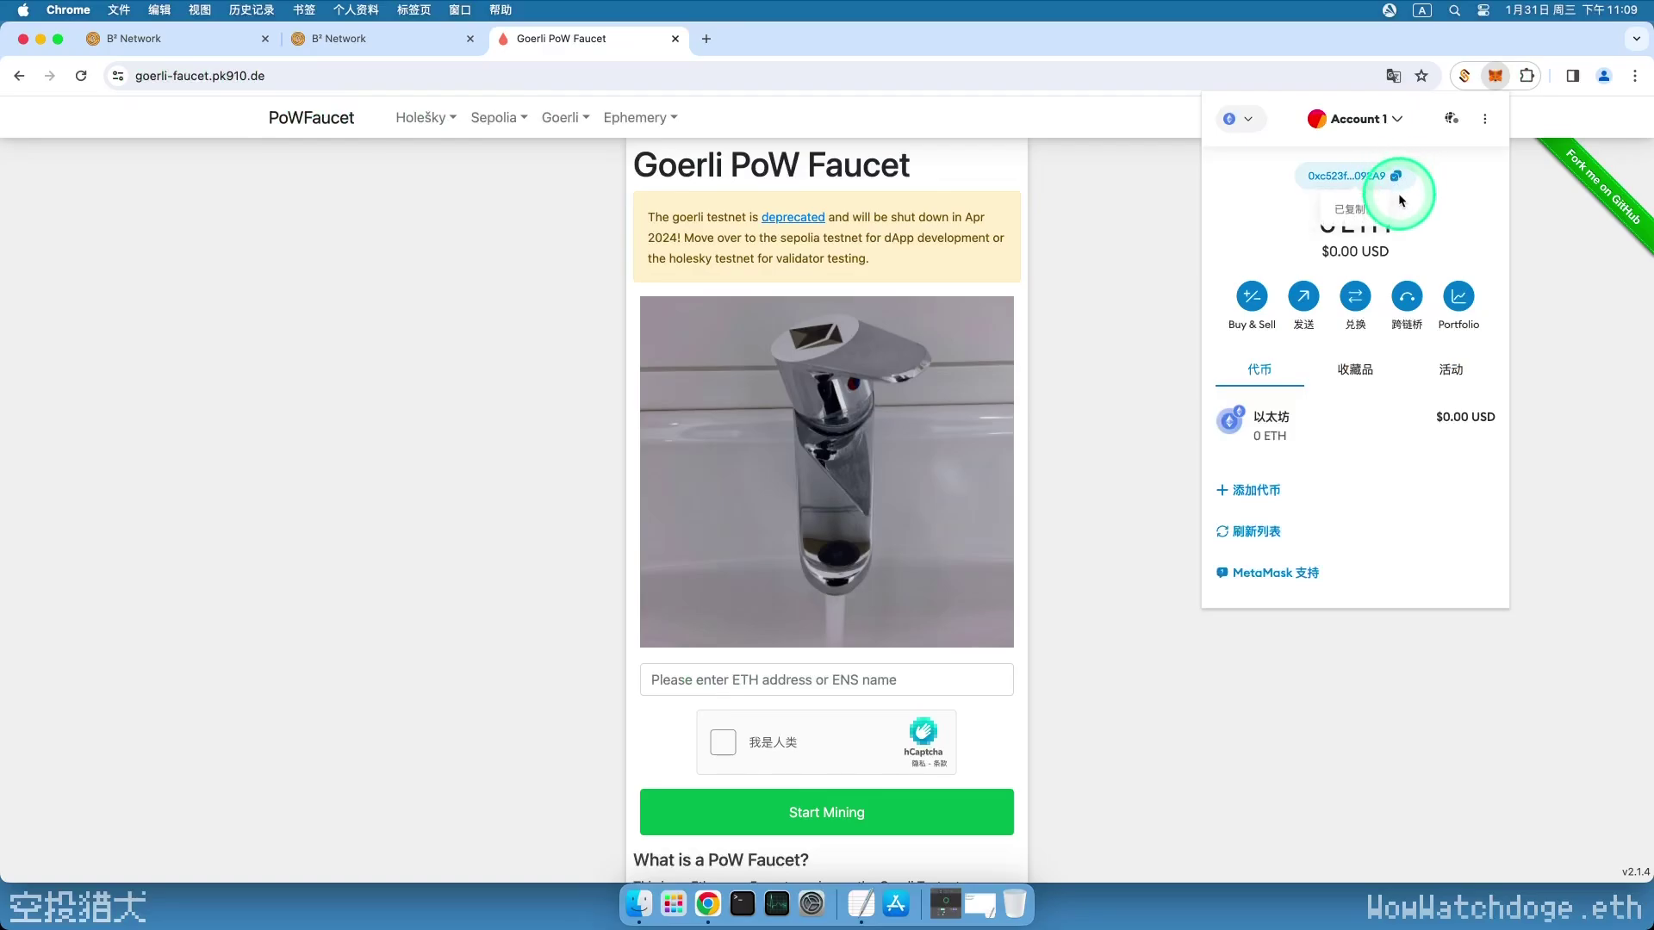
click(722, 676)
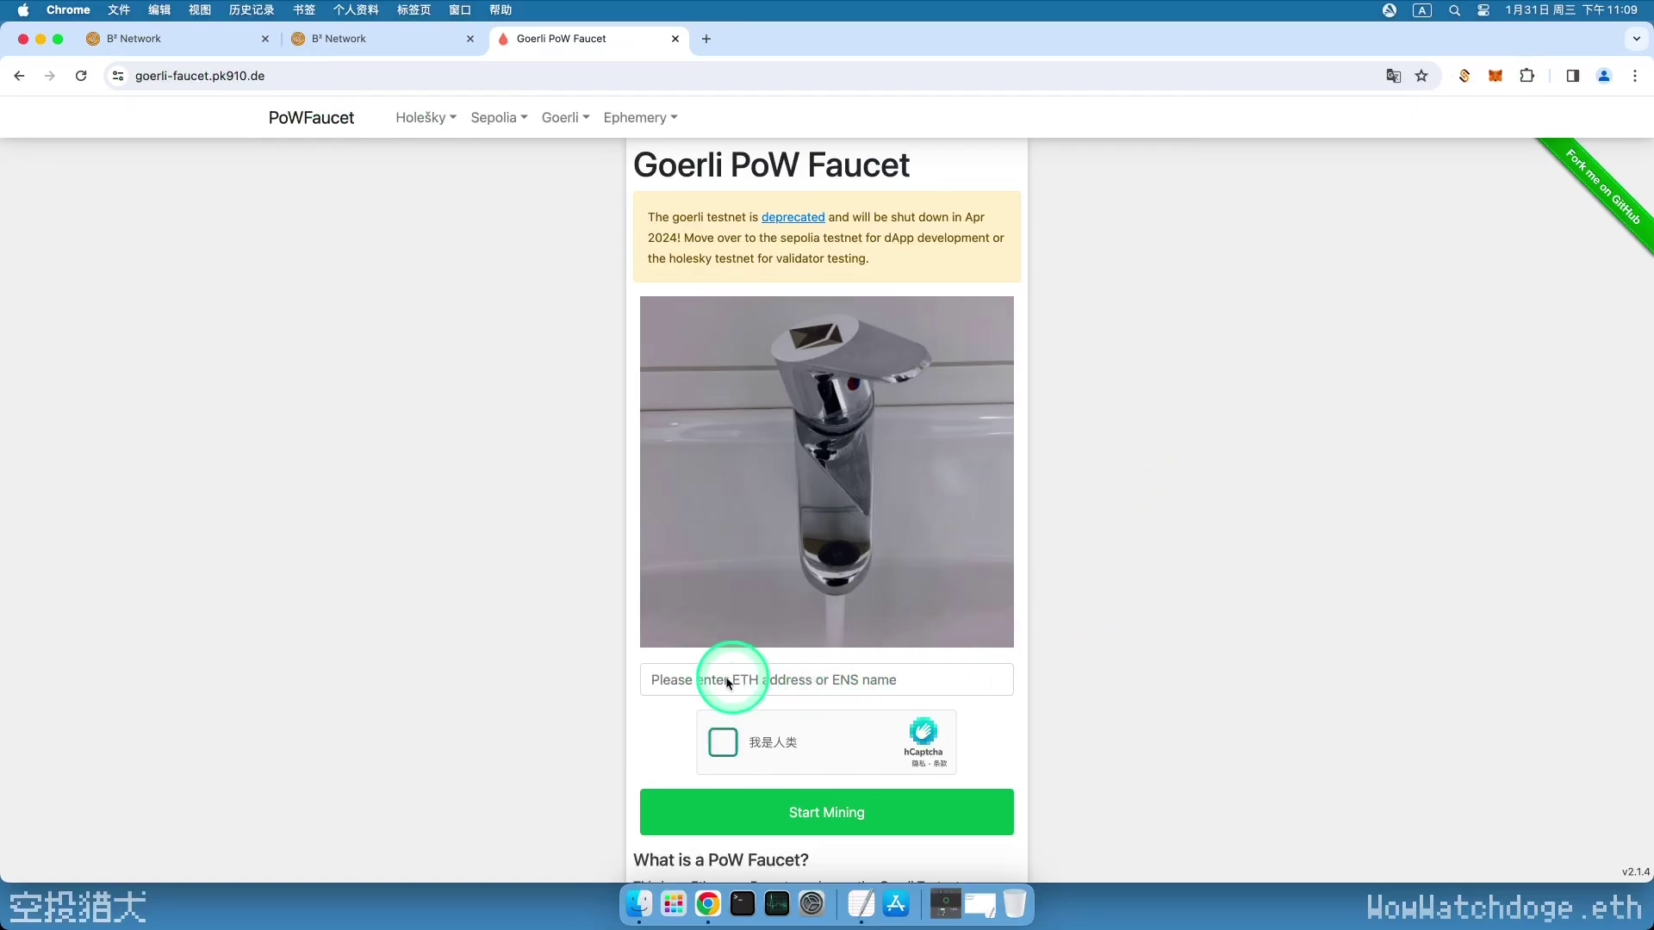
click(725, 677)
key(super+v)
click(723, 742)
- Mine GöETH, then stop and claim the 0.021 GöETH reward after reCAPTCHA
scroll(818, 689, down, 3)
click(820, 550)
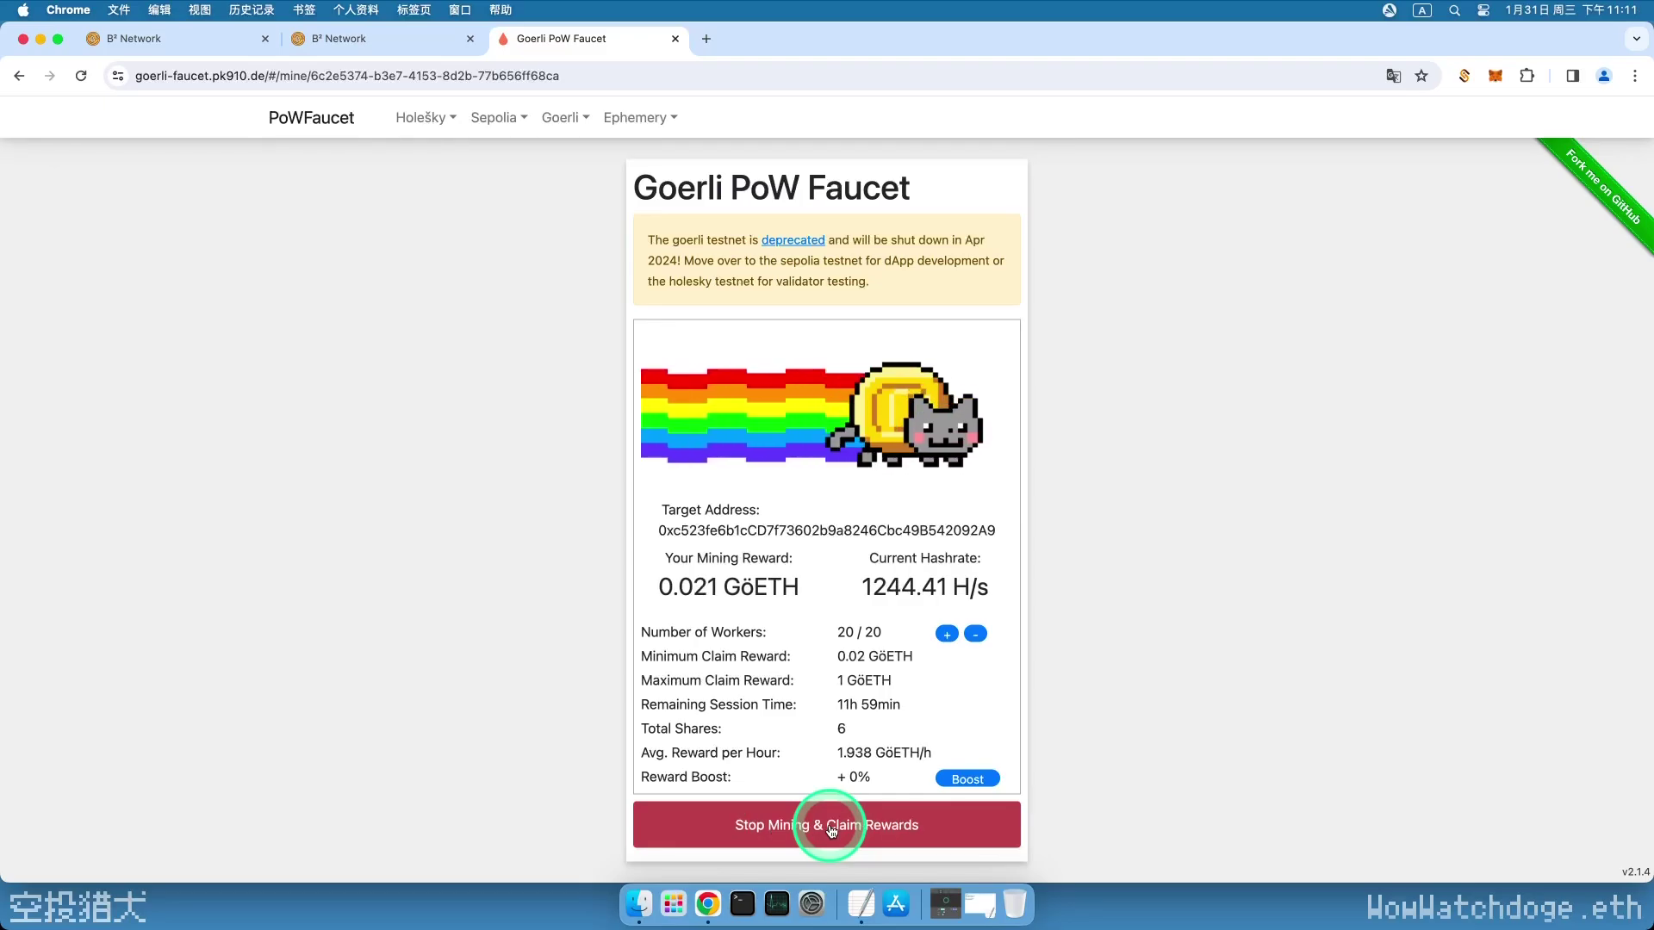
click(831, 829)
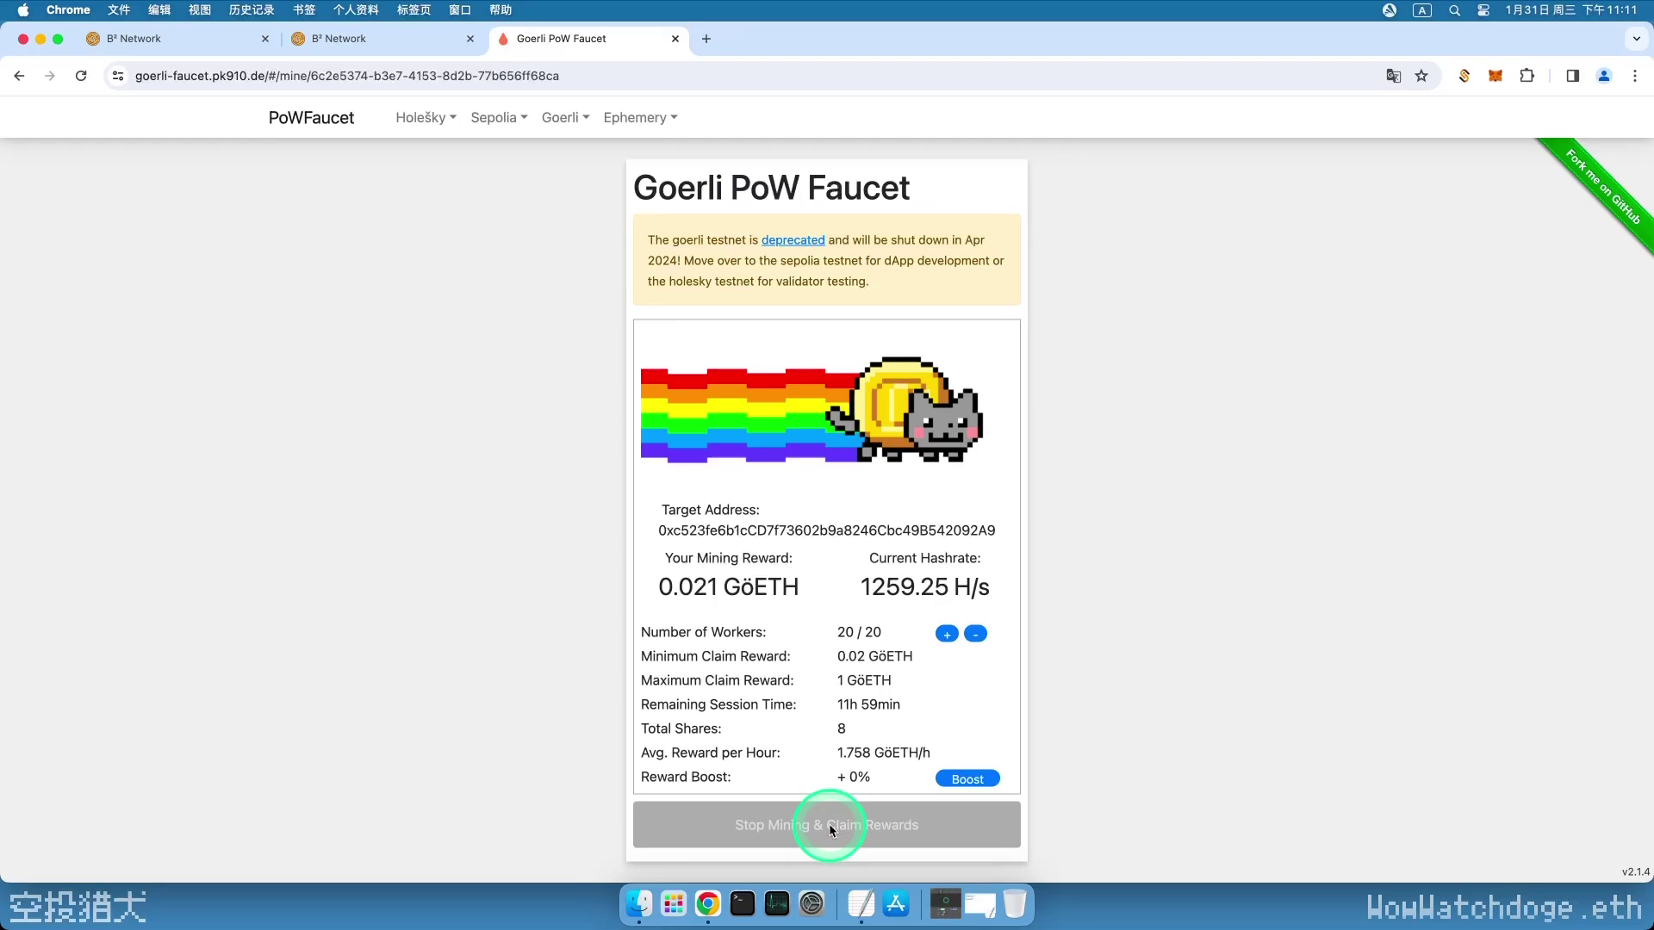
click(777, 623)
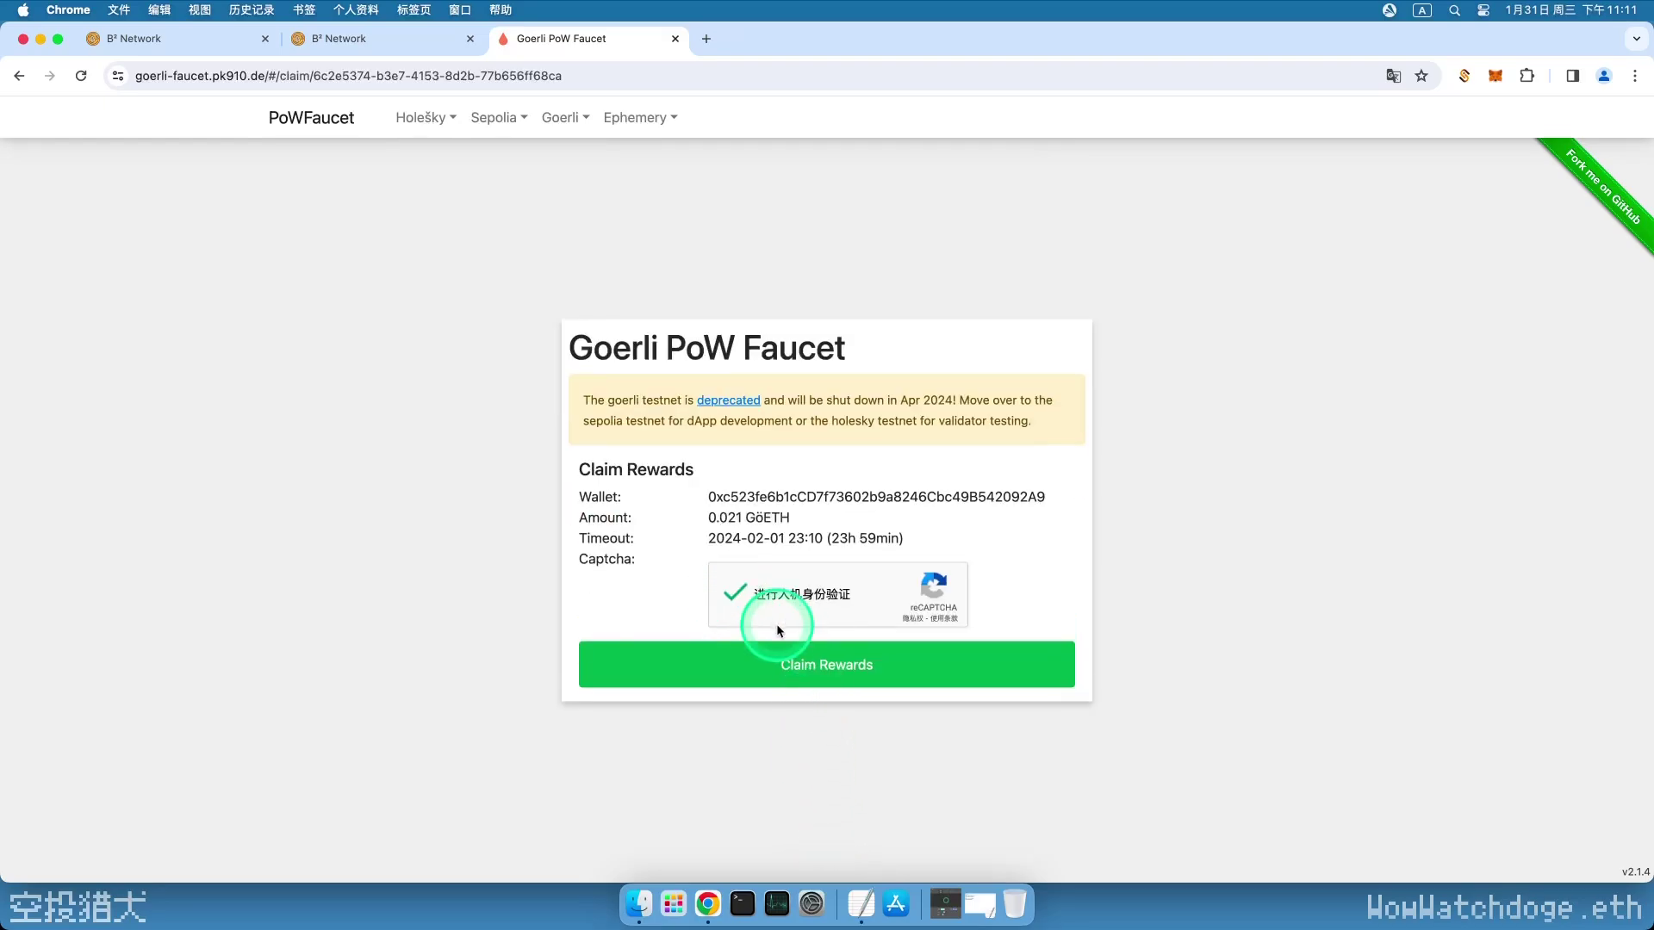
click(832, 668)
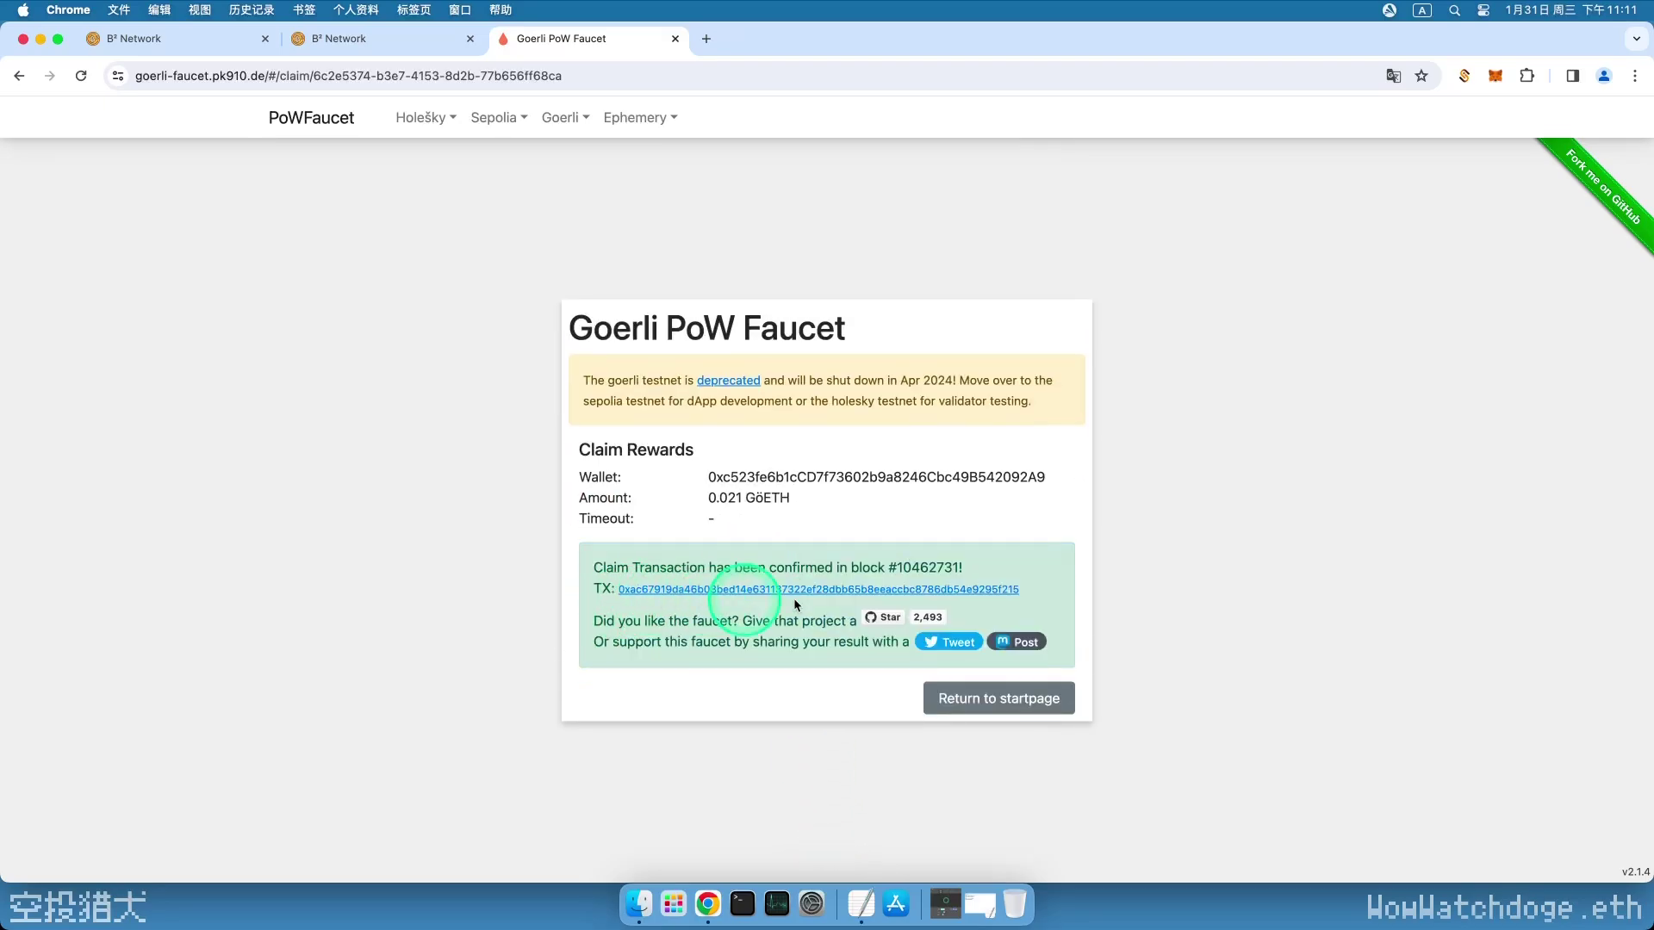
- Show test networks in MetaMask and switch the wallet to Goerli
click(1495, 77)
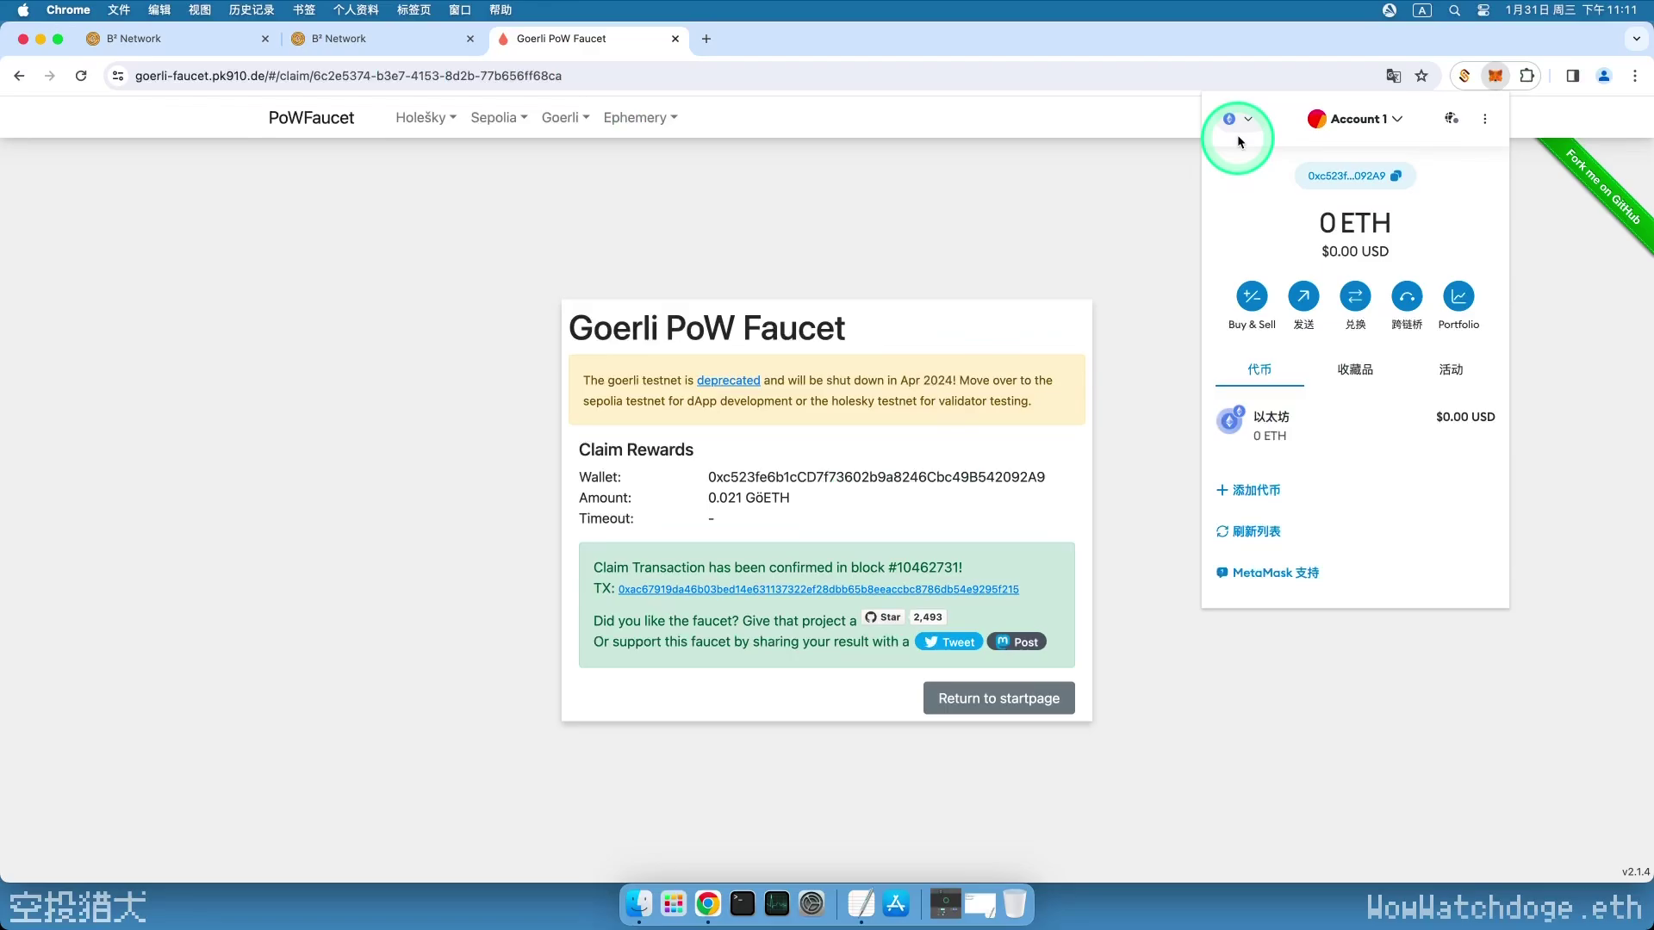
click(1237, 128)
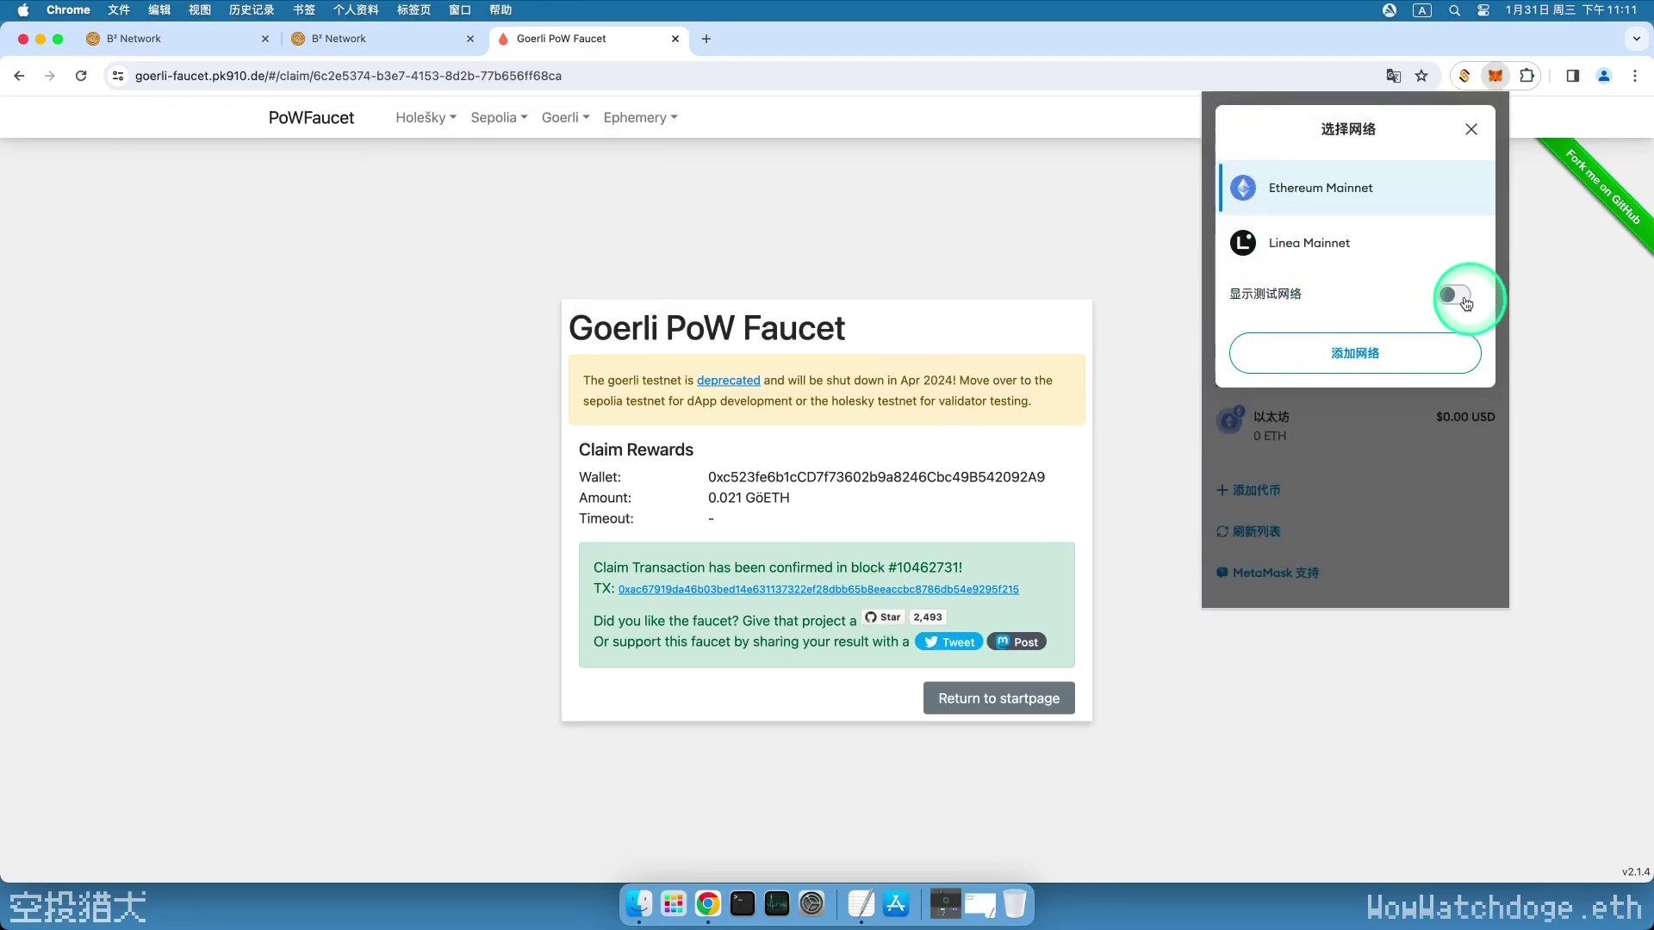
click(1454, 295)
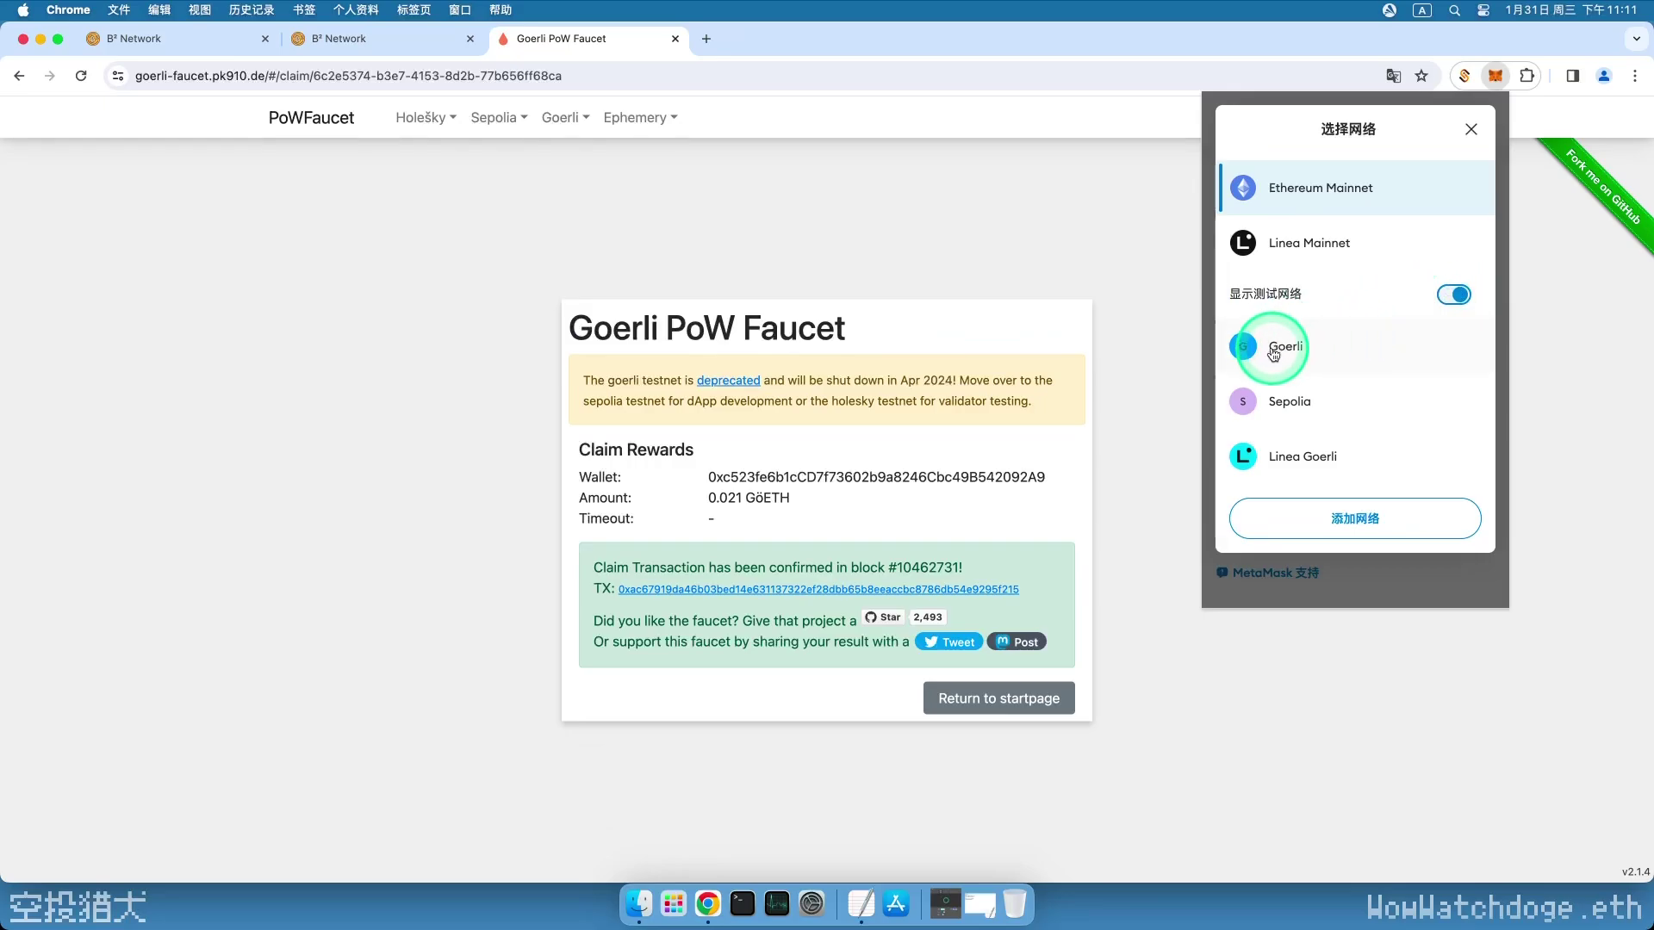
click(1288, 346)
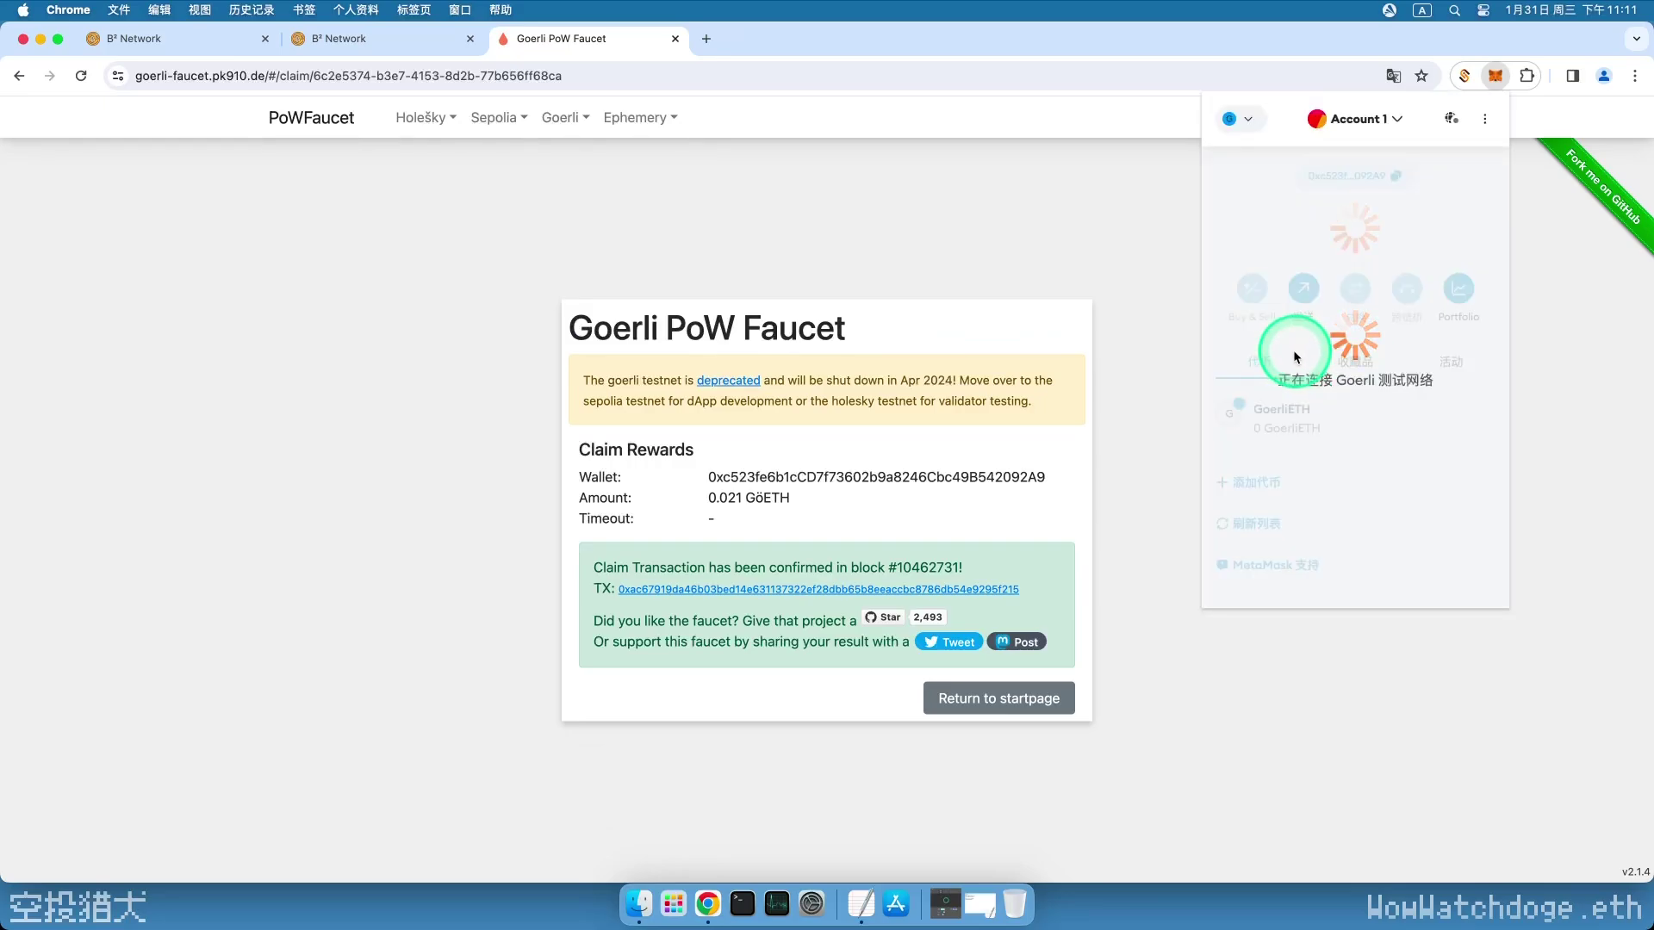
- Claim 10 Goerli Testnet USDC test tokens on the Meson swap page
click(1283, 452)
click(837, 155)
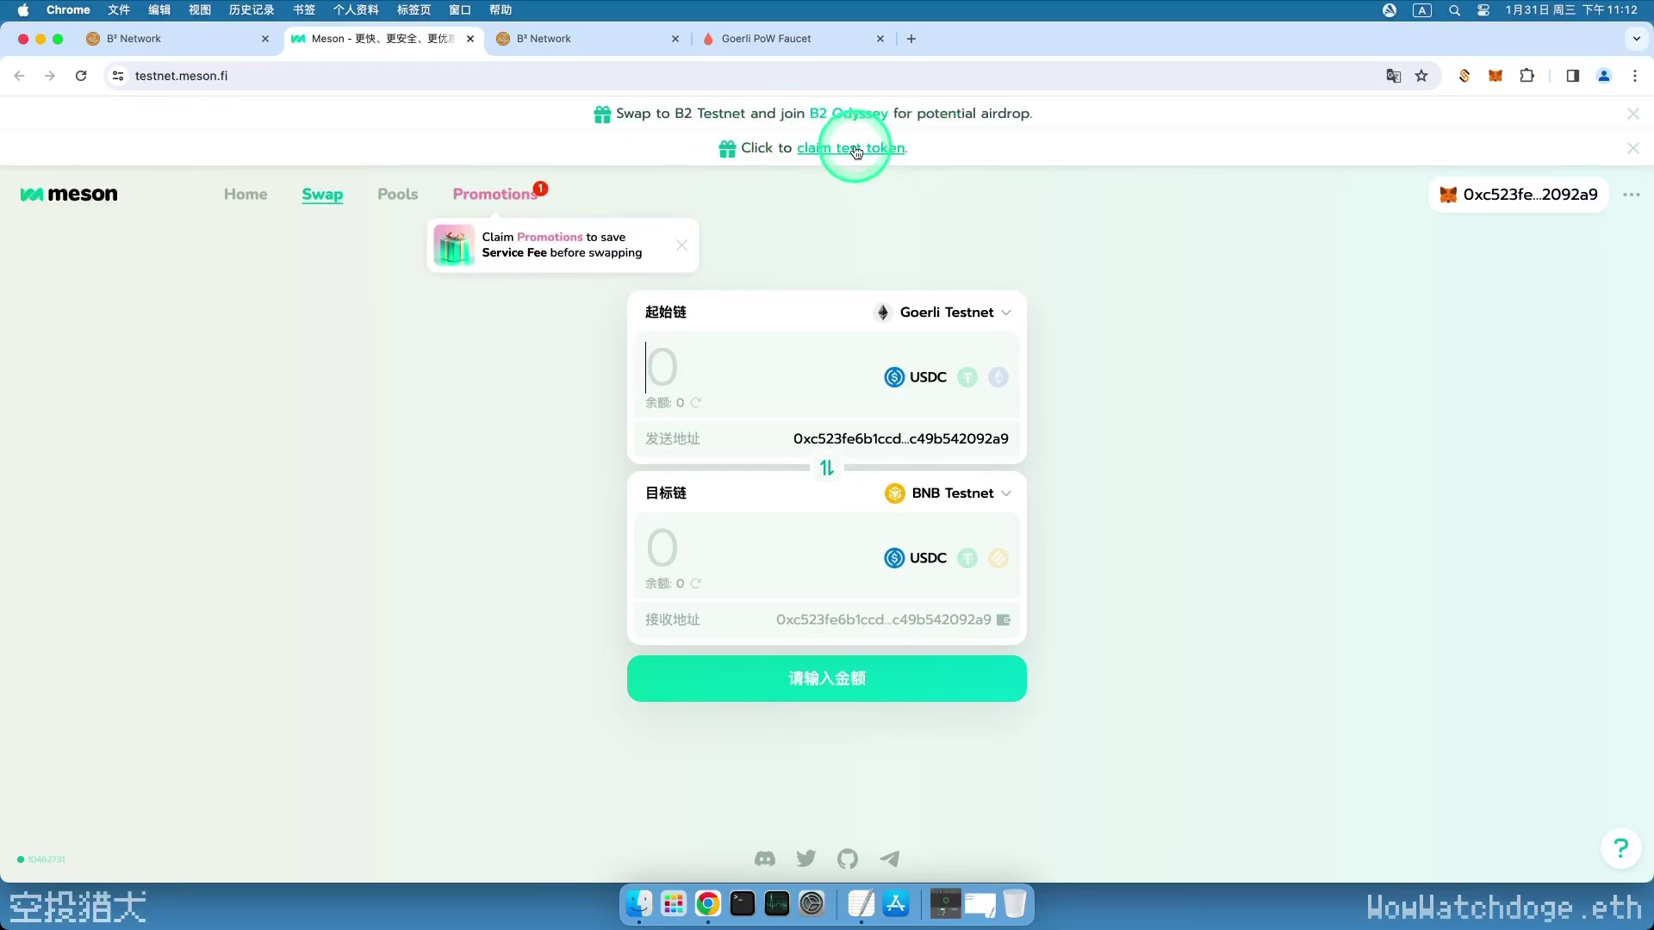
click(855, 151)
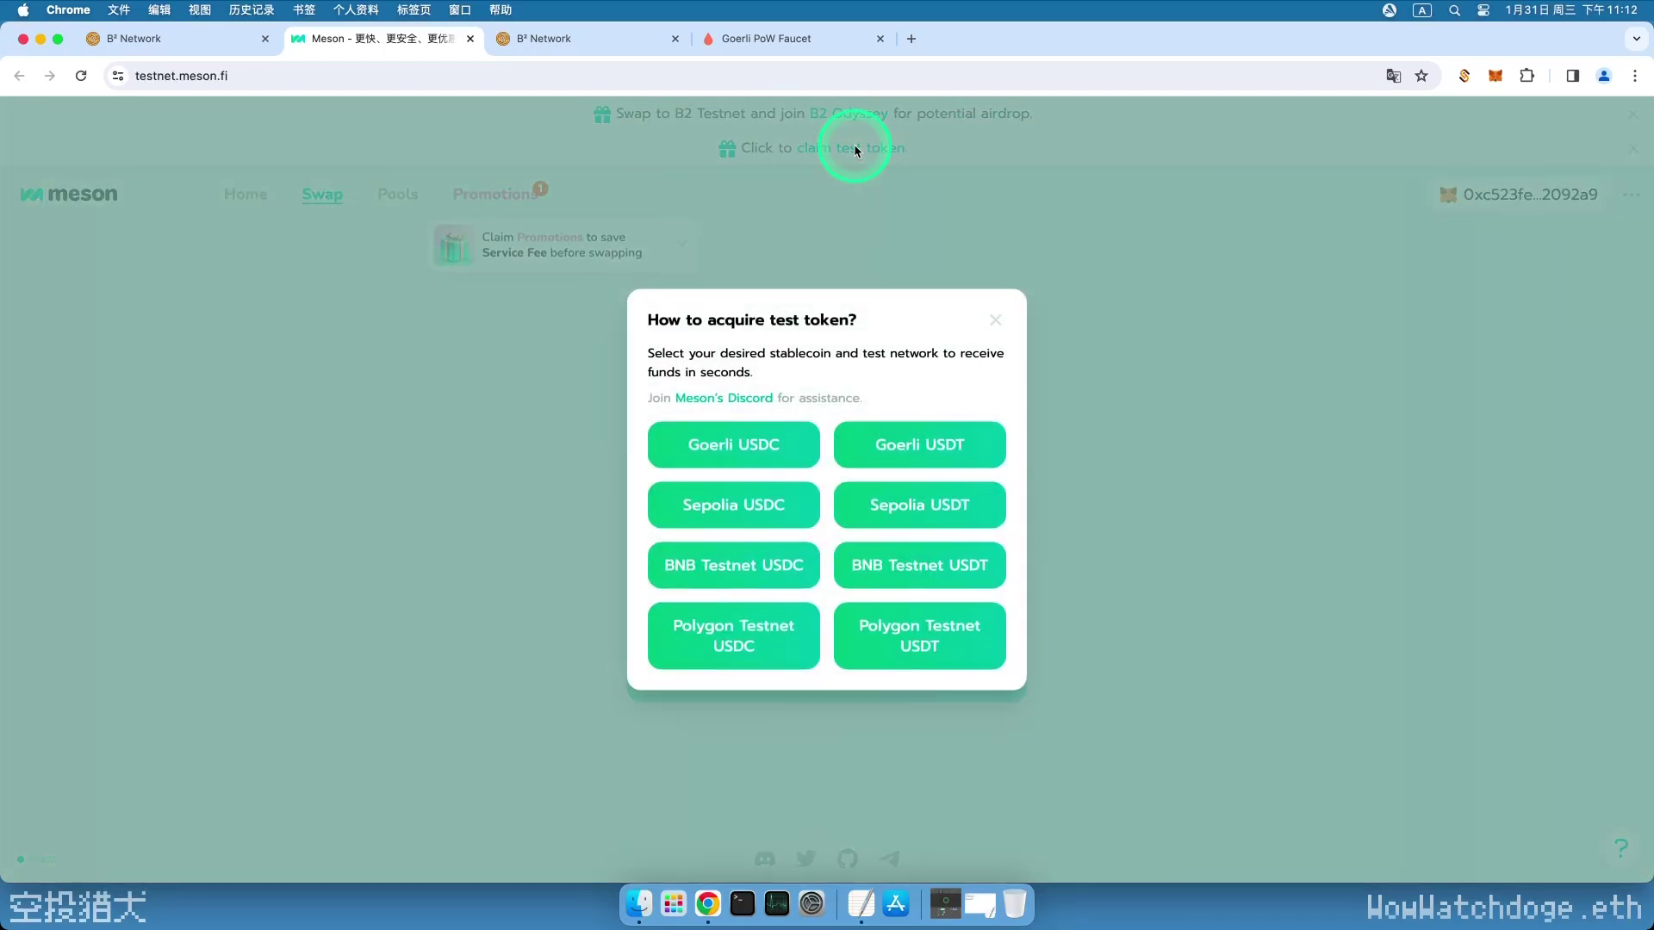
click(733, 446)
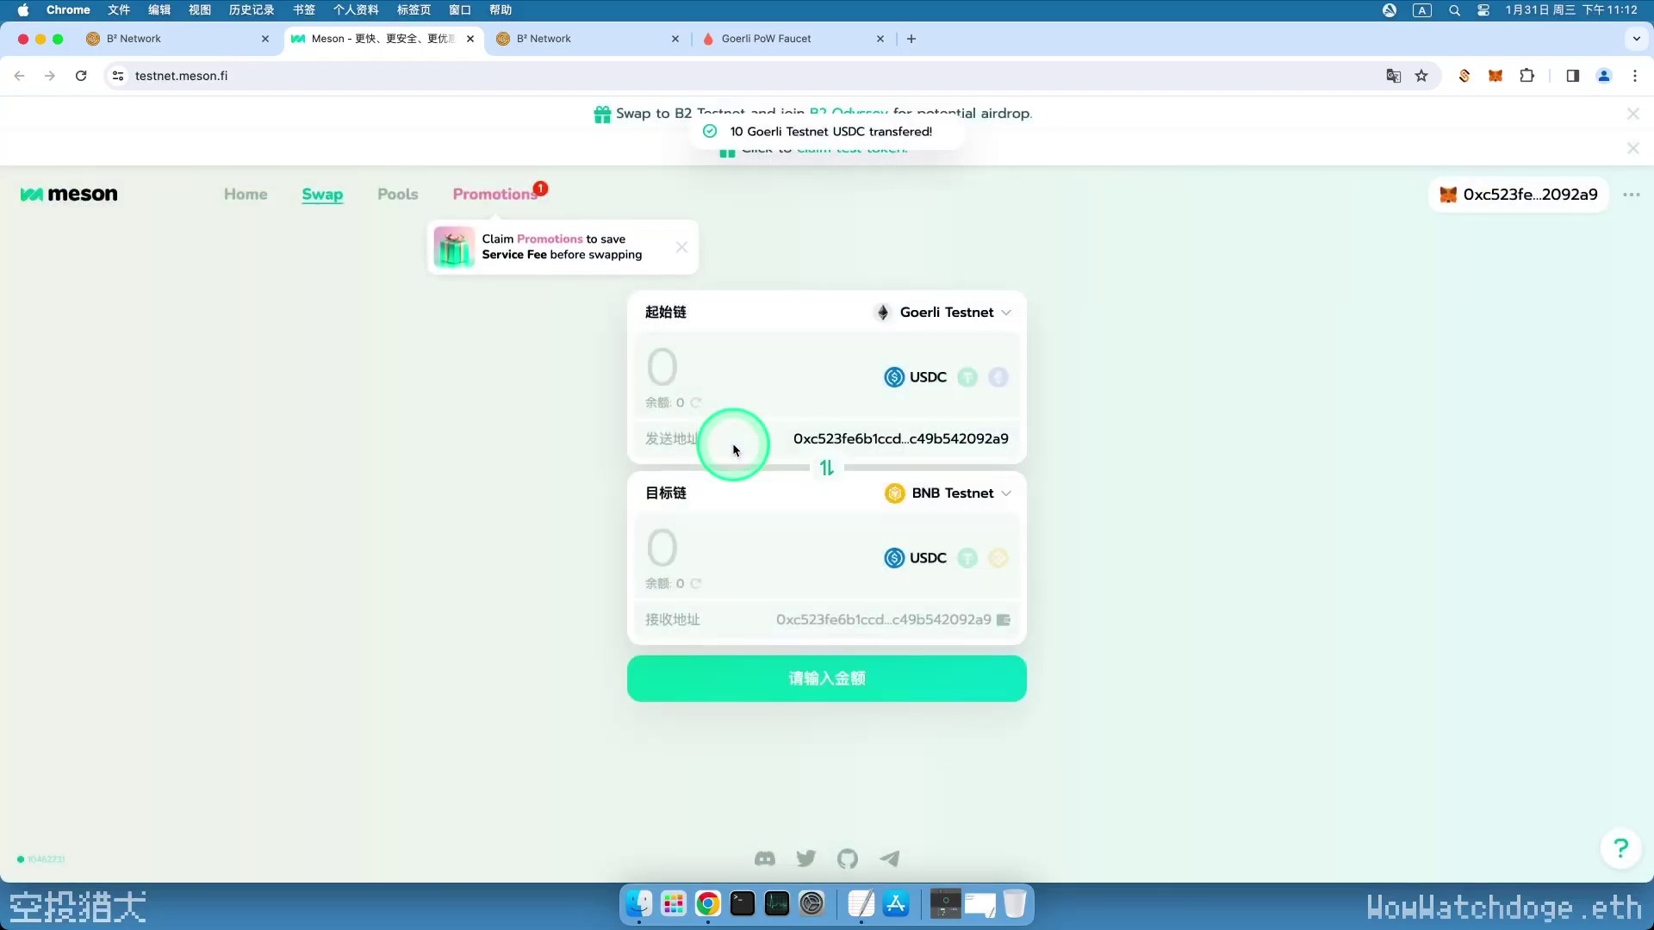
- Refresh the Goerli USDC balance and enter 5 USDC to send from Goerli Testnet
click(697, 407)
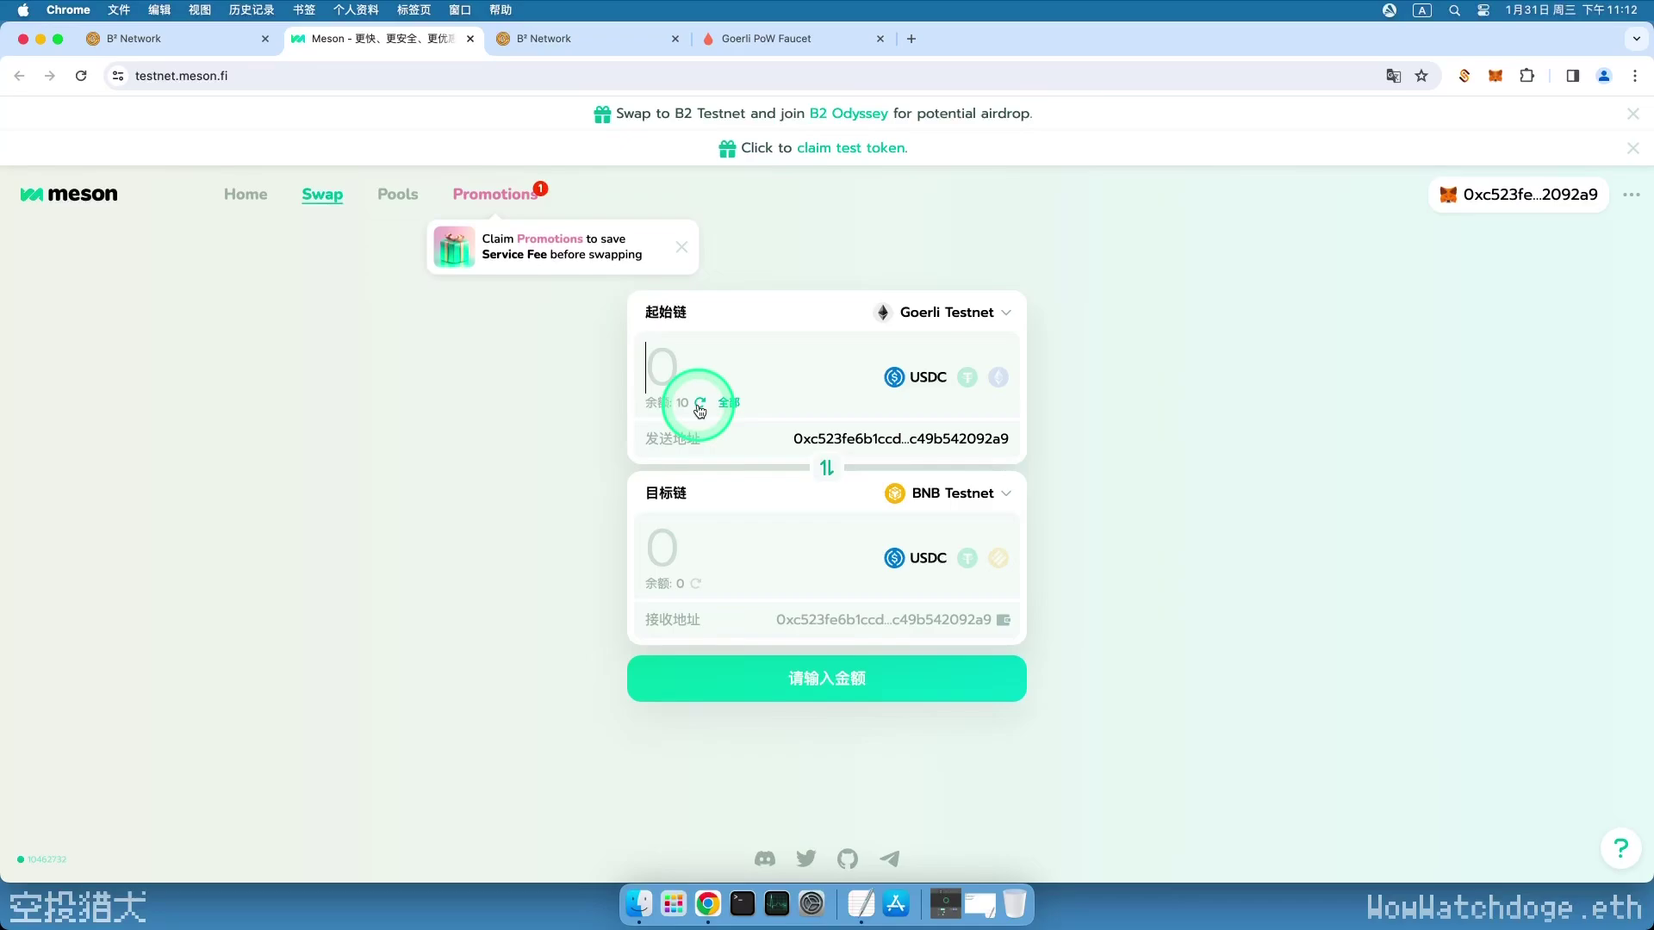
text(5)
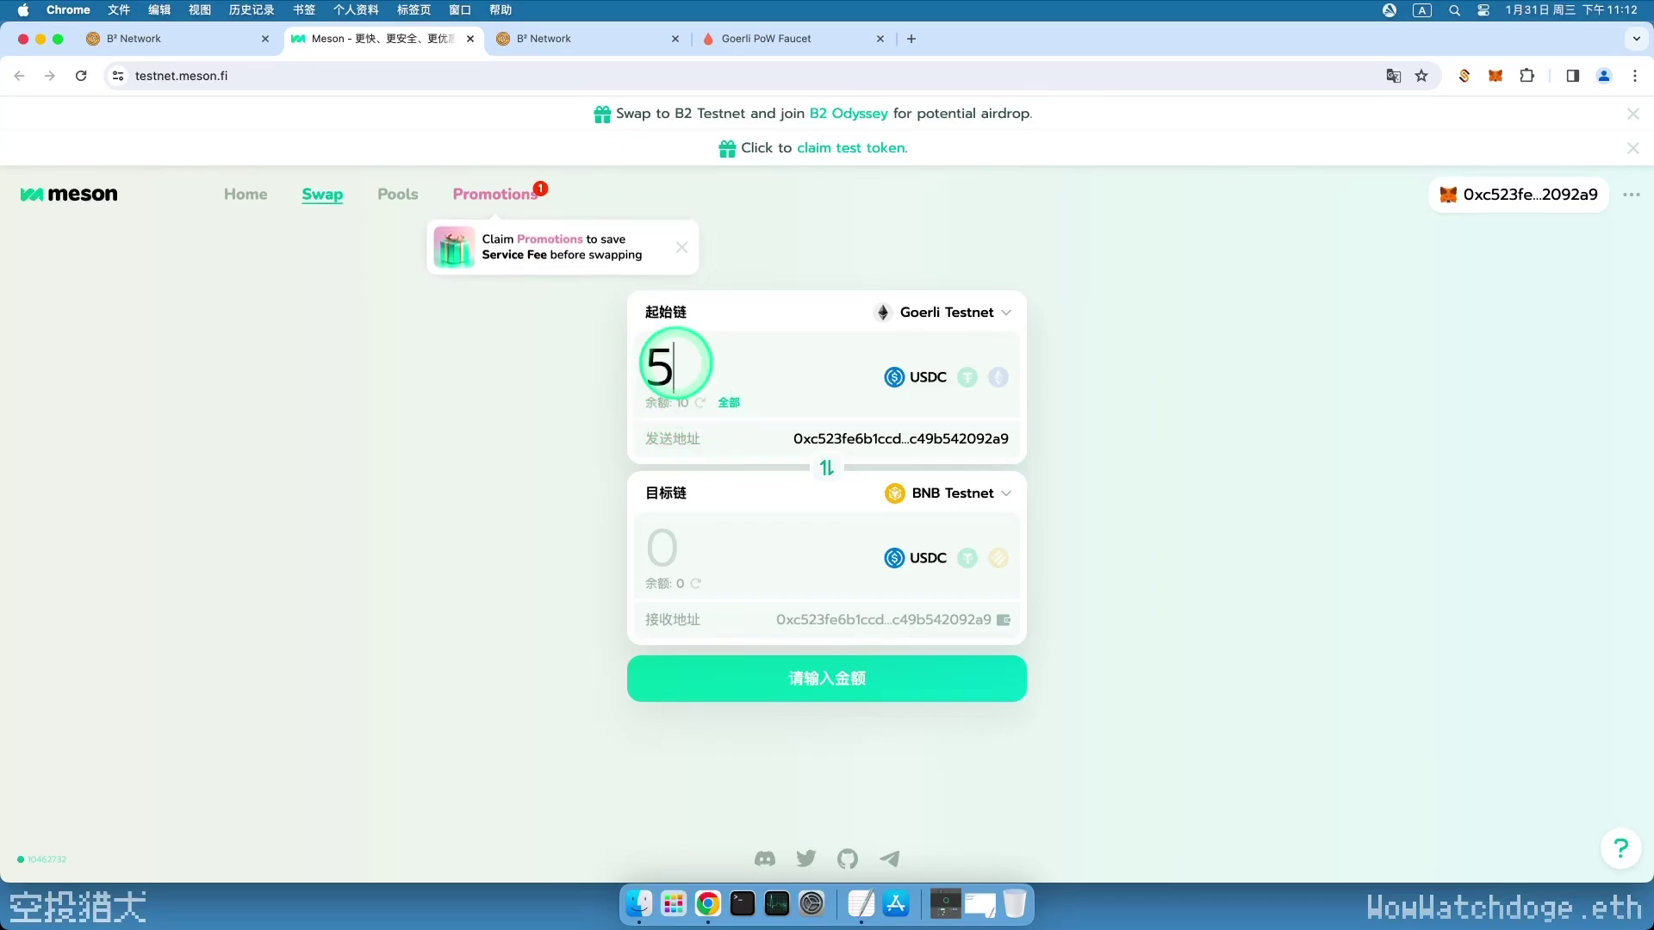
click(945, 493)
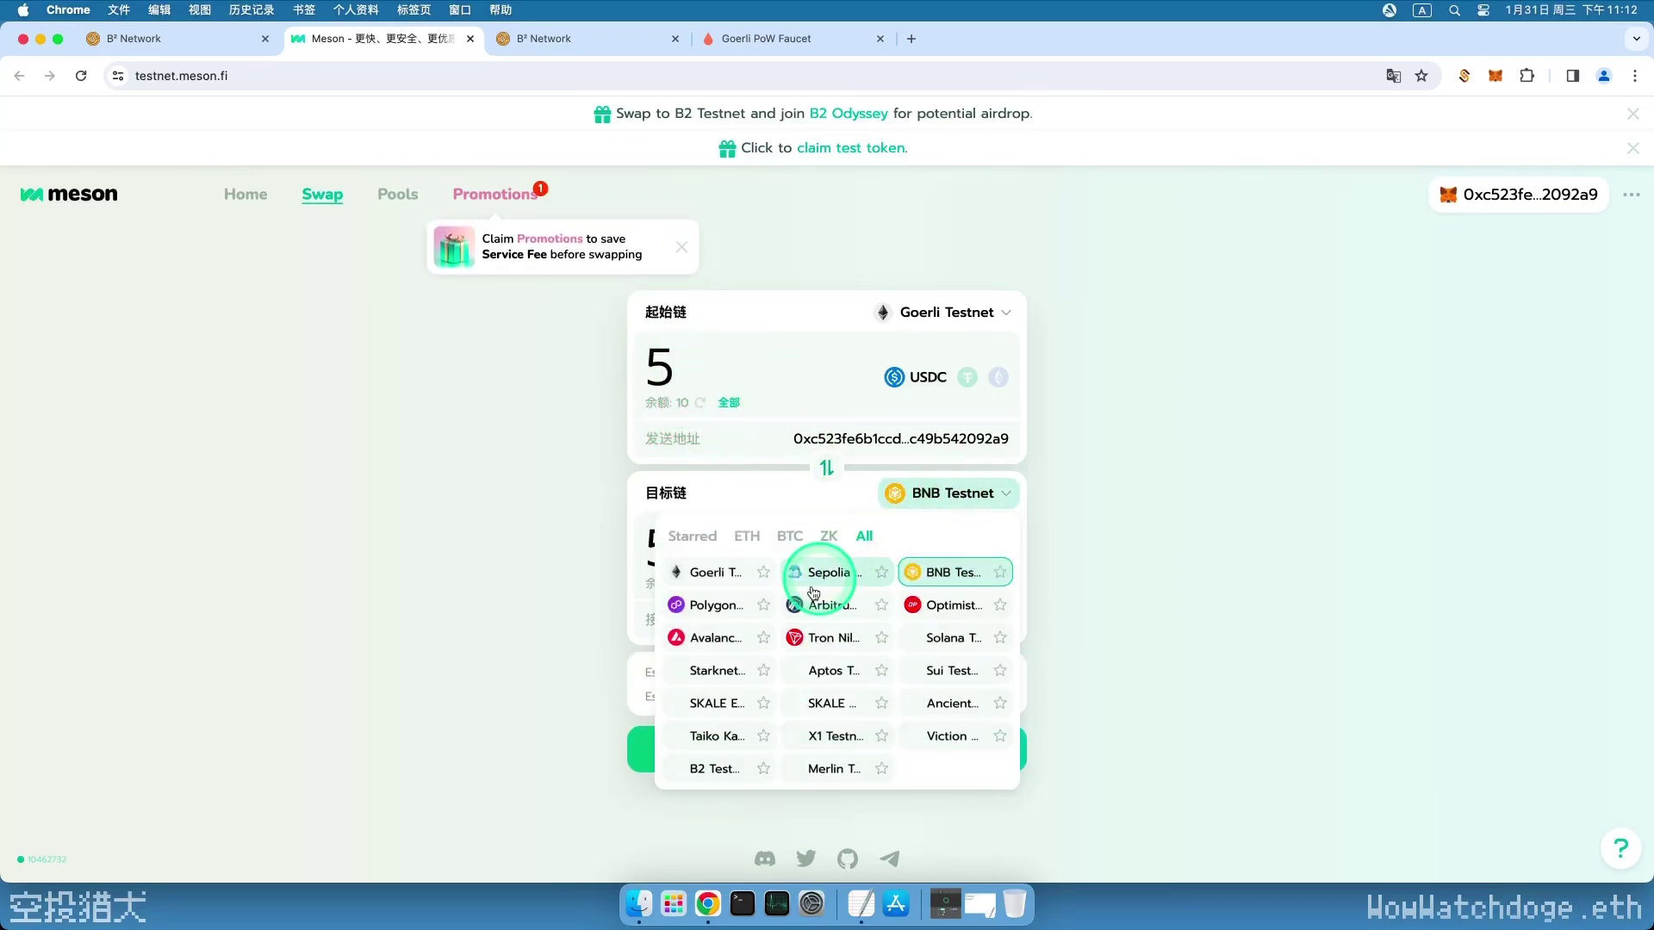
- Set B2 Testnet as destination with the own wallet as recipient and start the swap
click(706, 770)
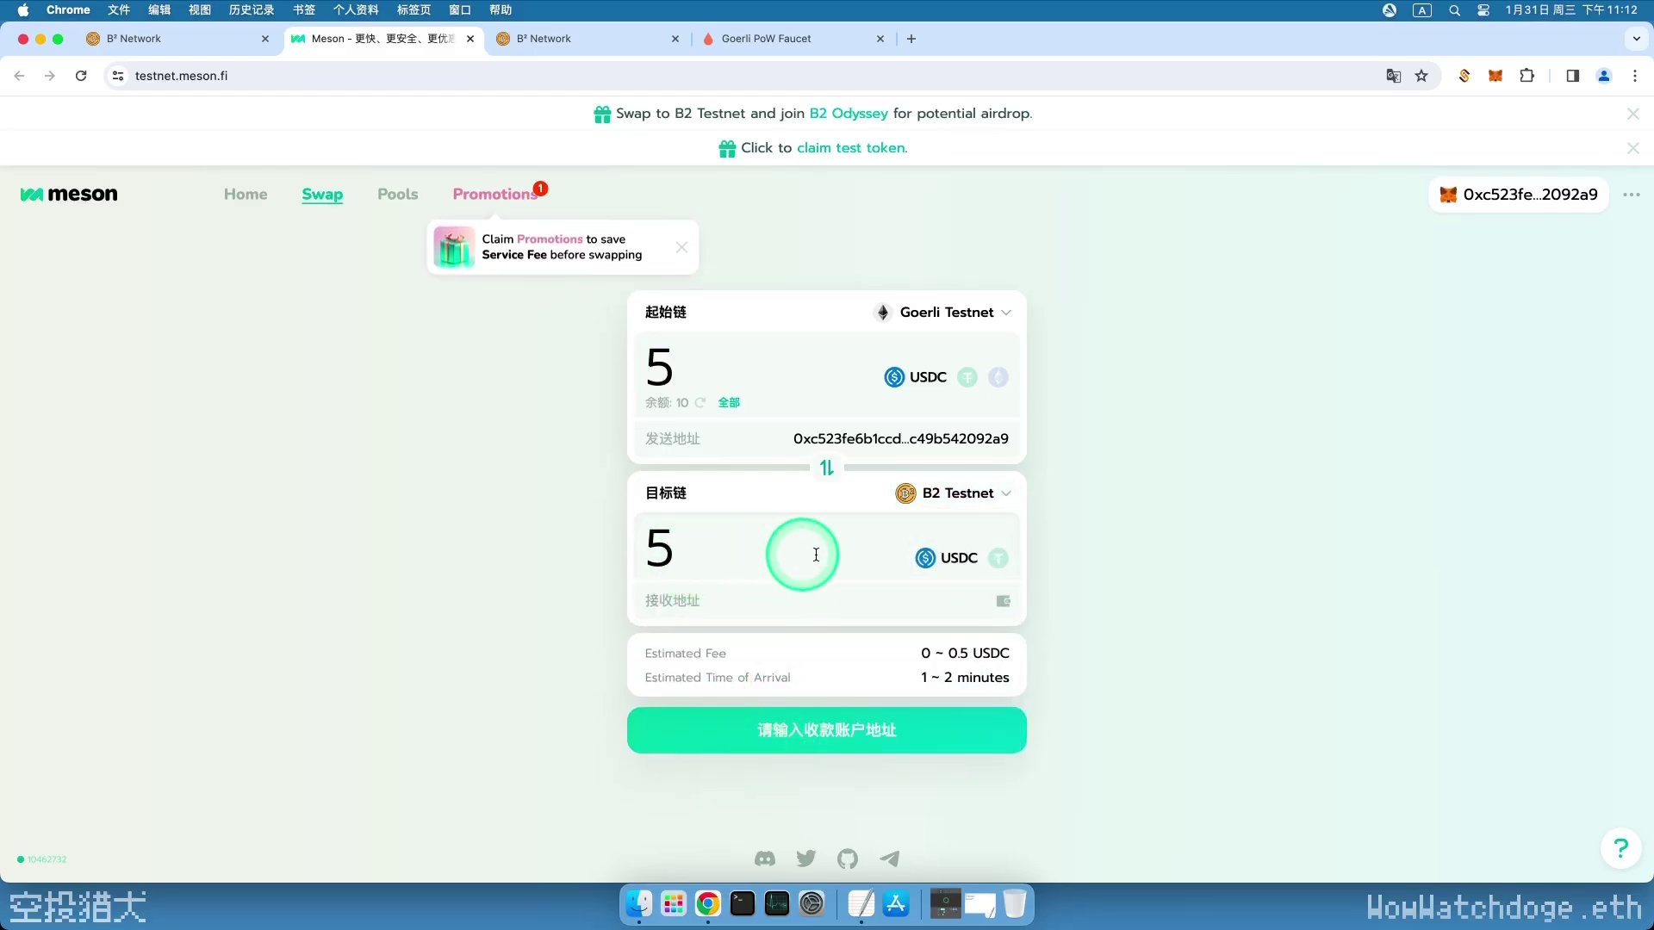
click(947, 593)
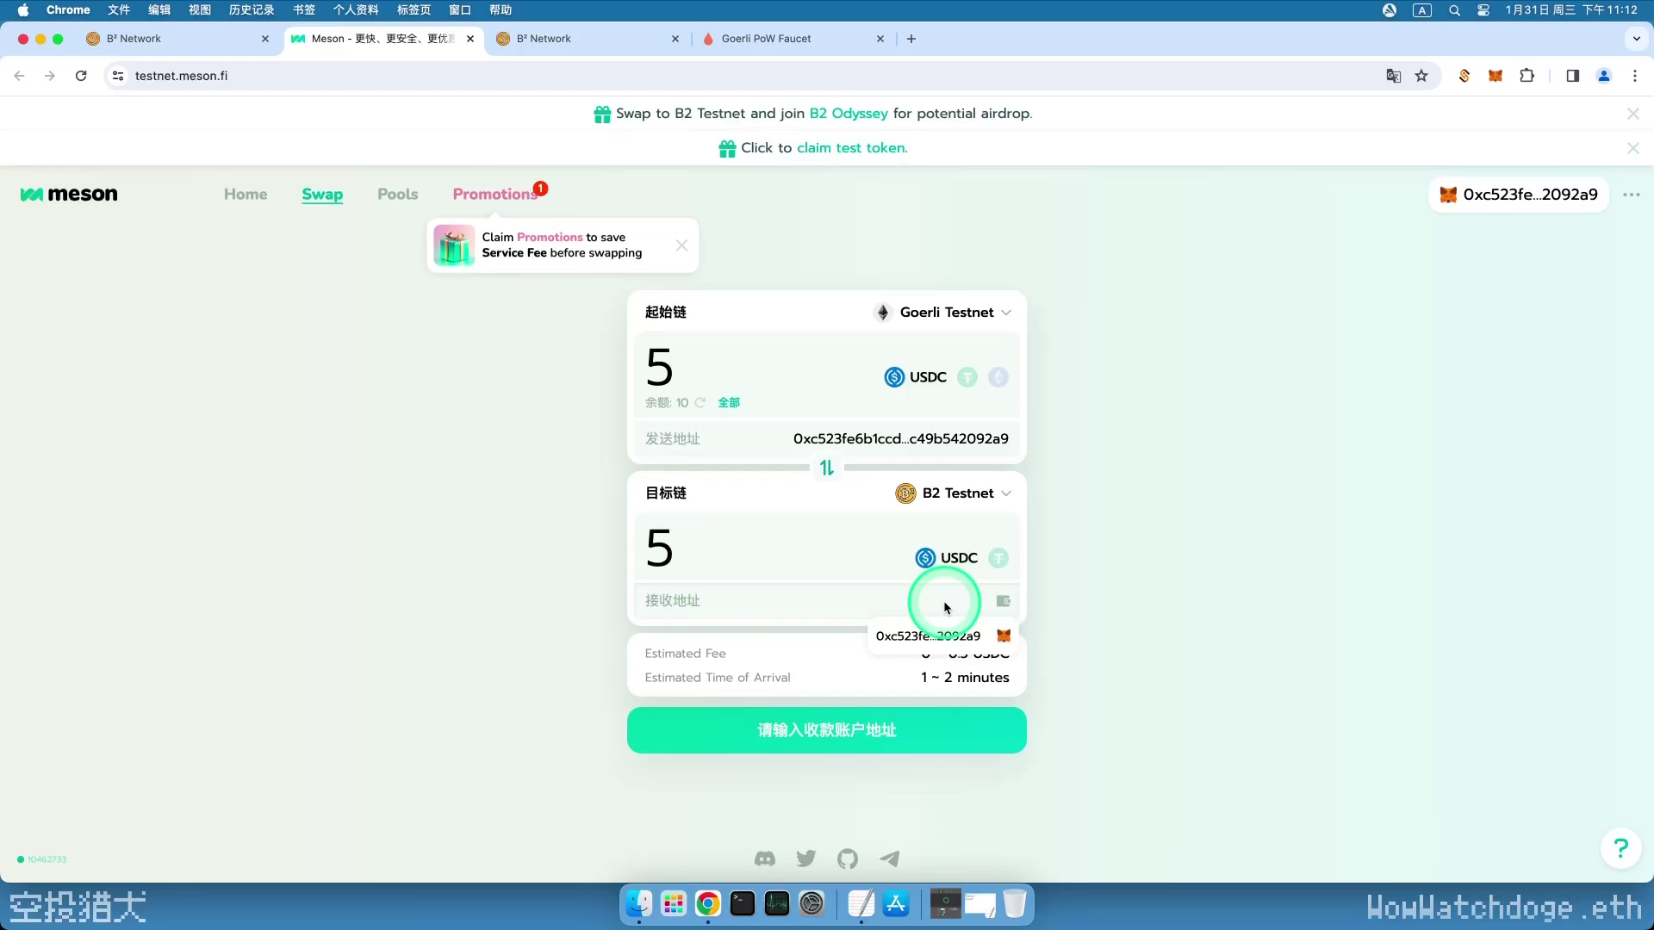
click(945, 638)
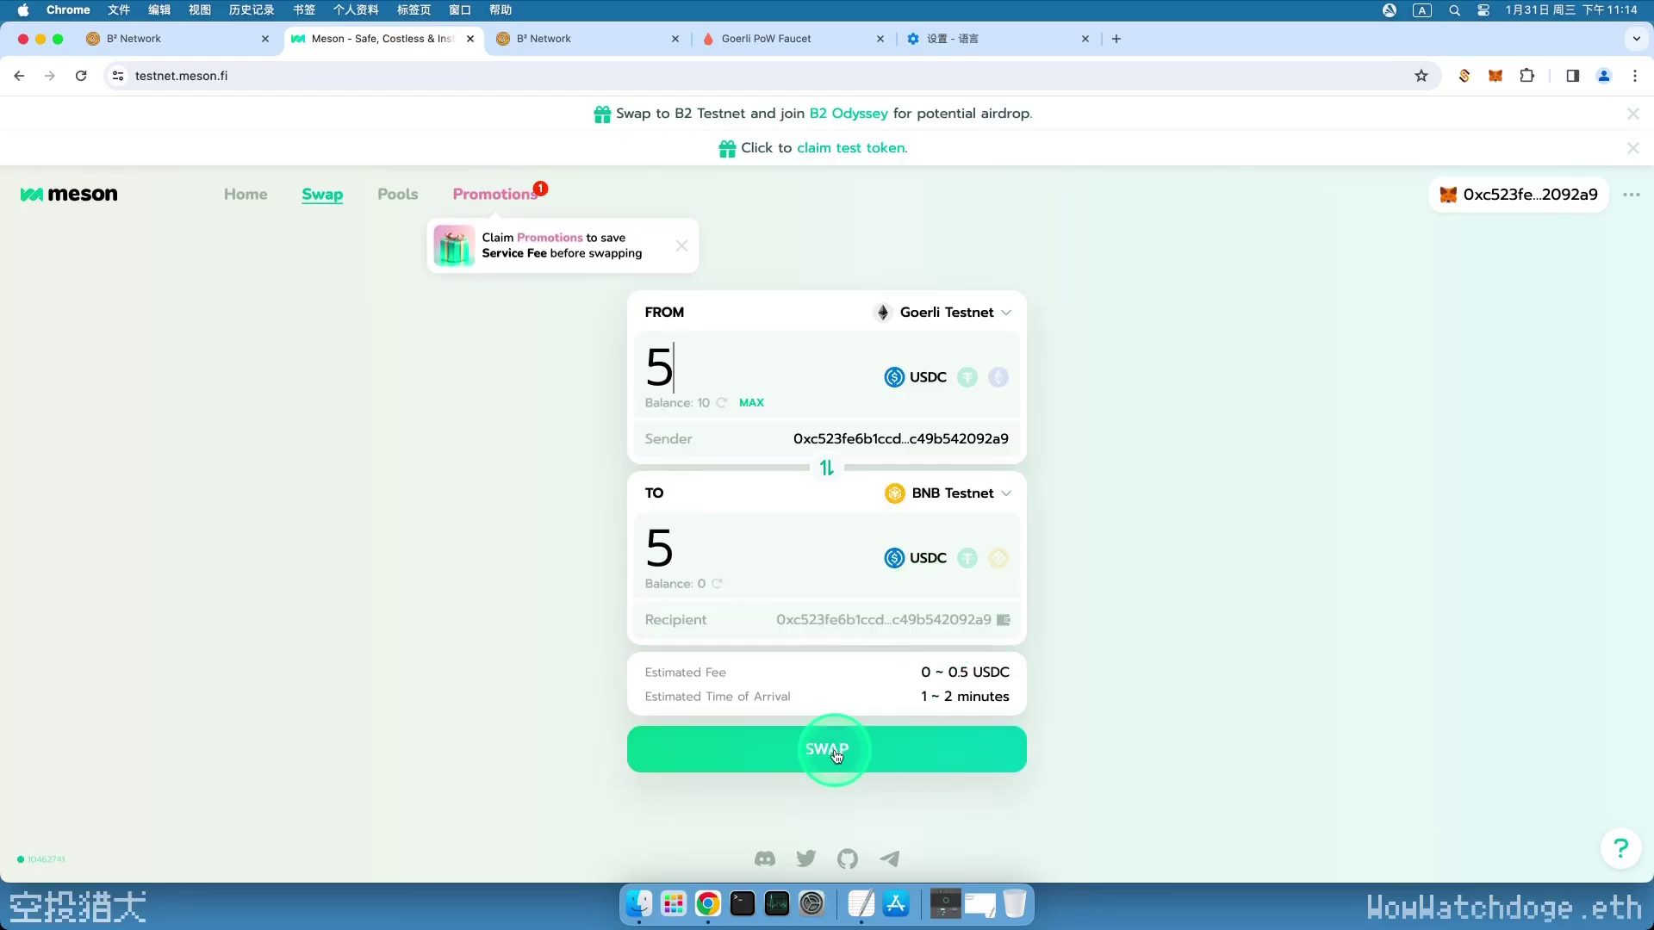
click(832, 749)
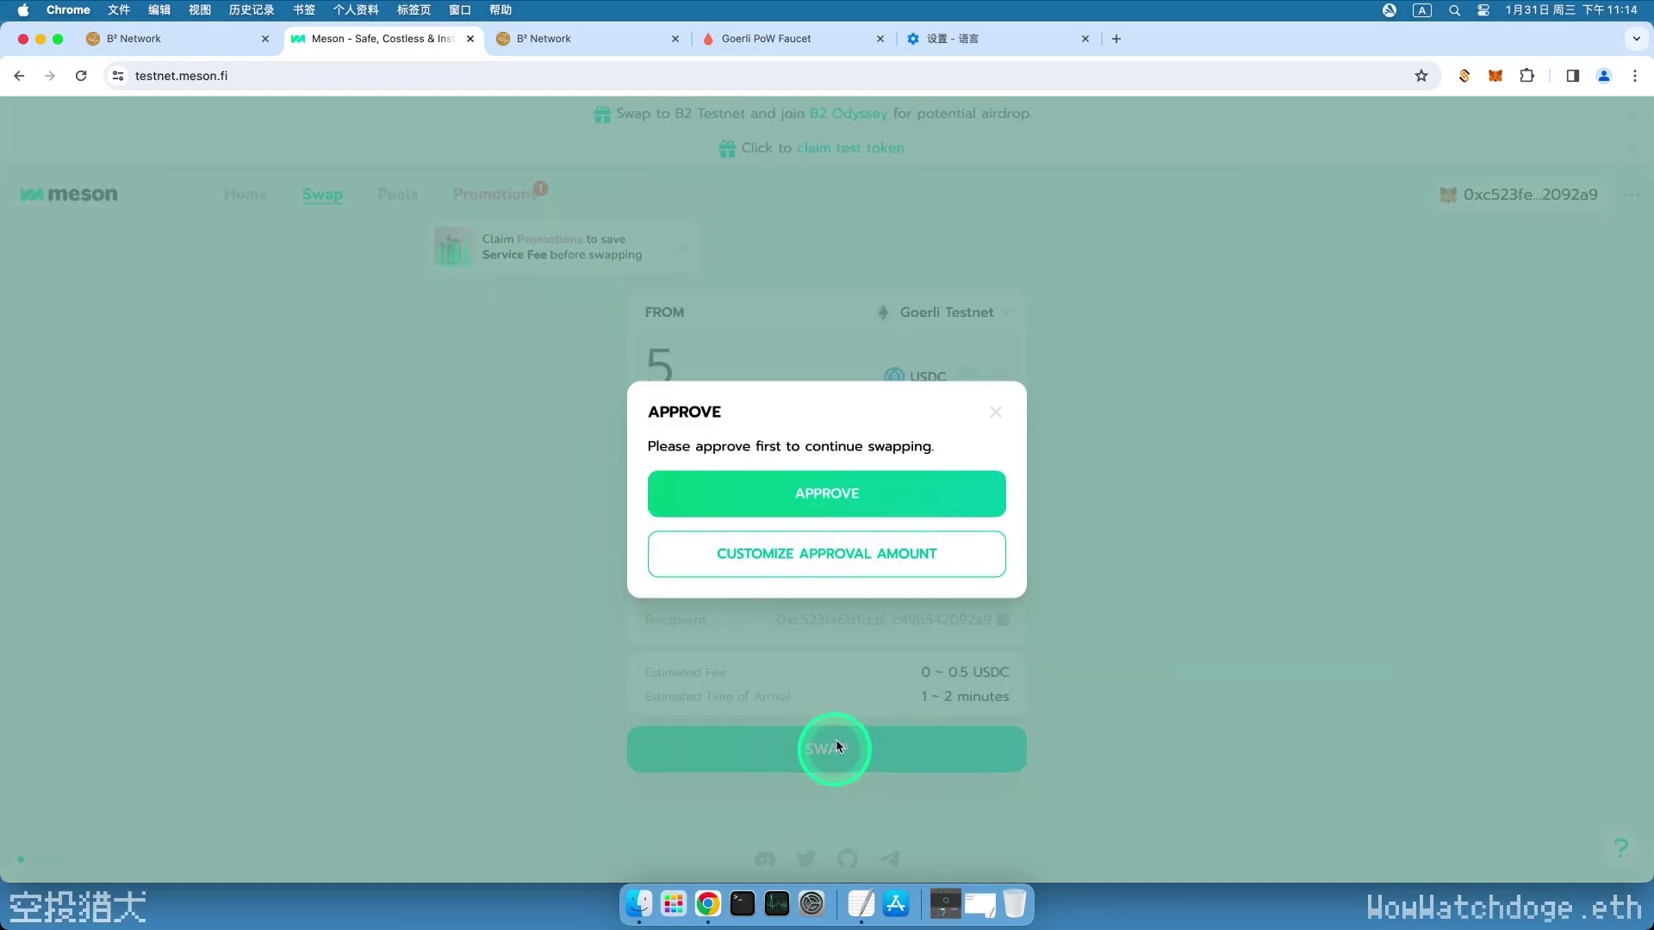
- Approve USDC spending for the swap in MetaMask
click(834, 498)
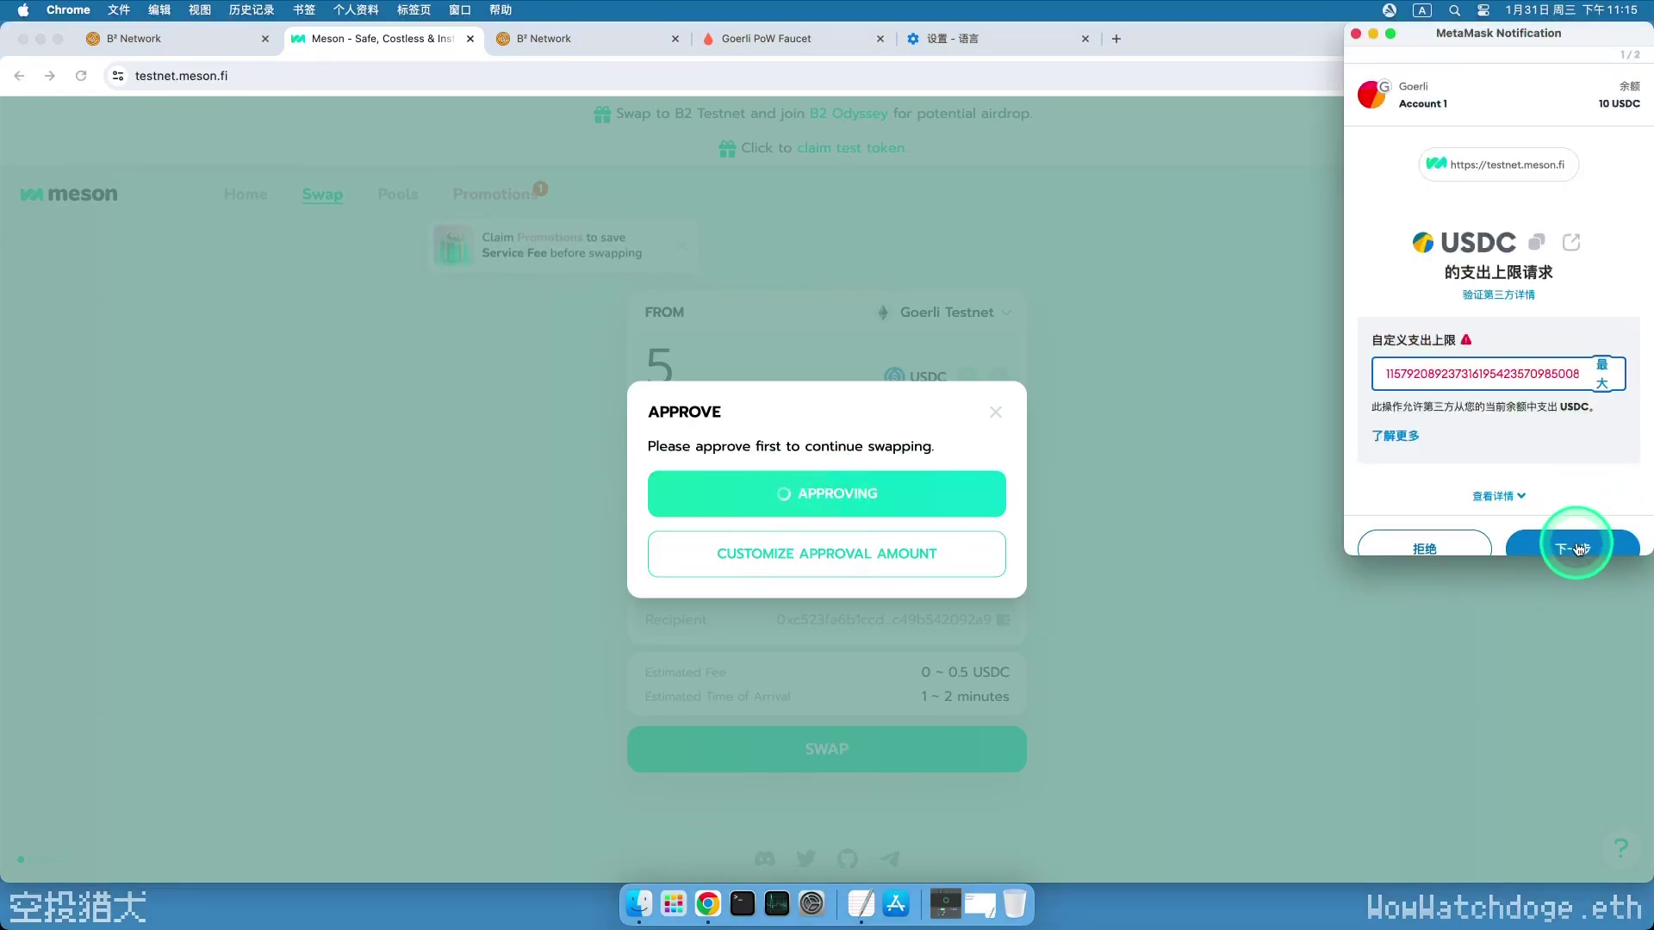
click(1573, 547)
scroll(1563, 491, down, 2)
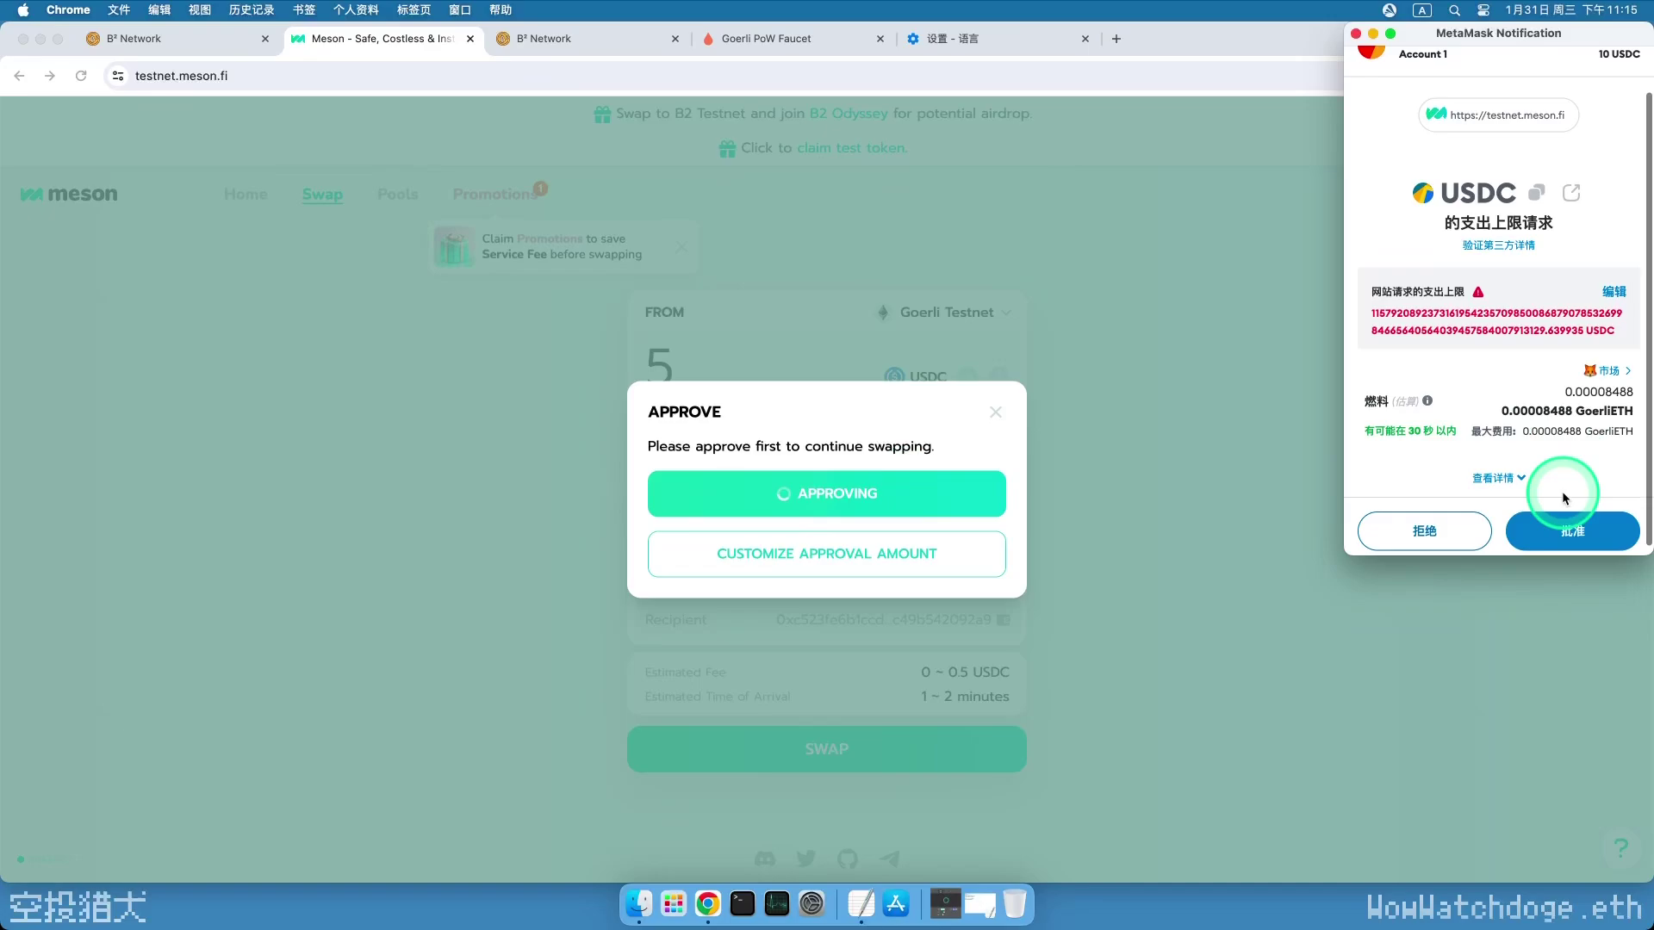
click(1574, 523)
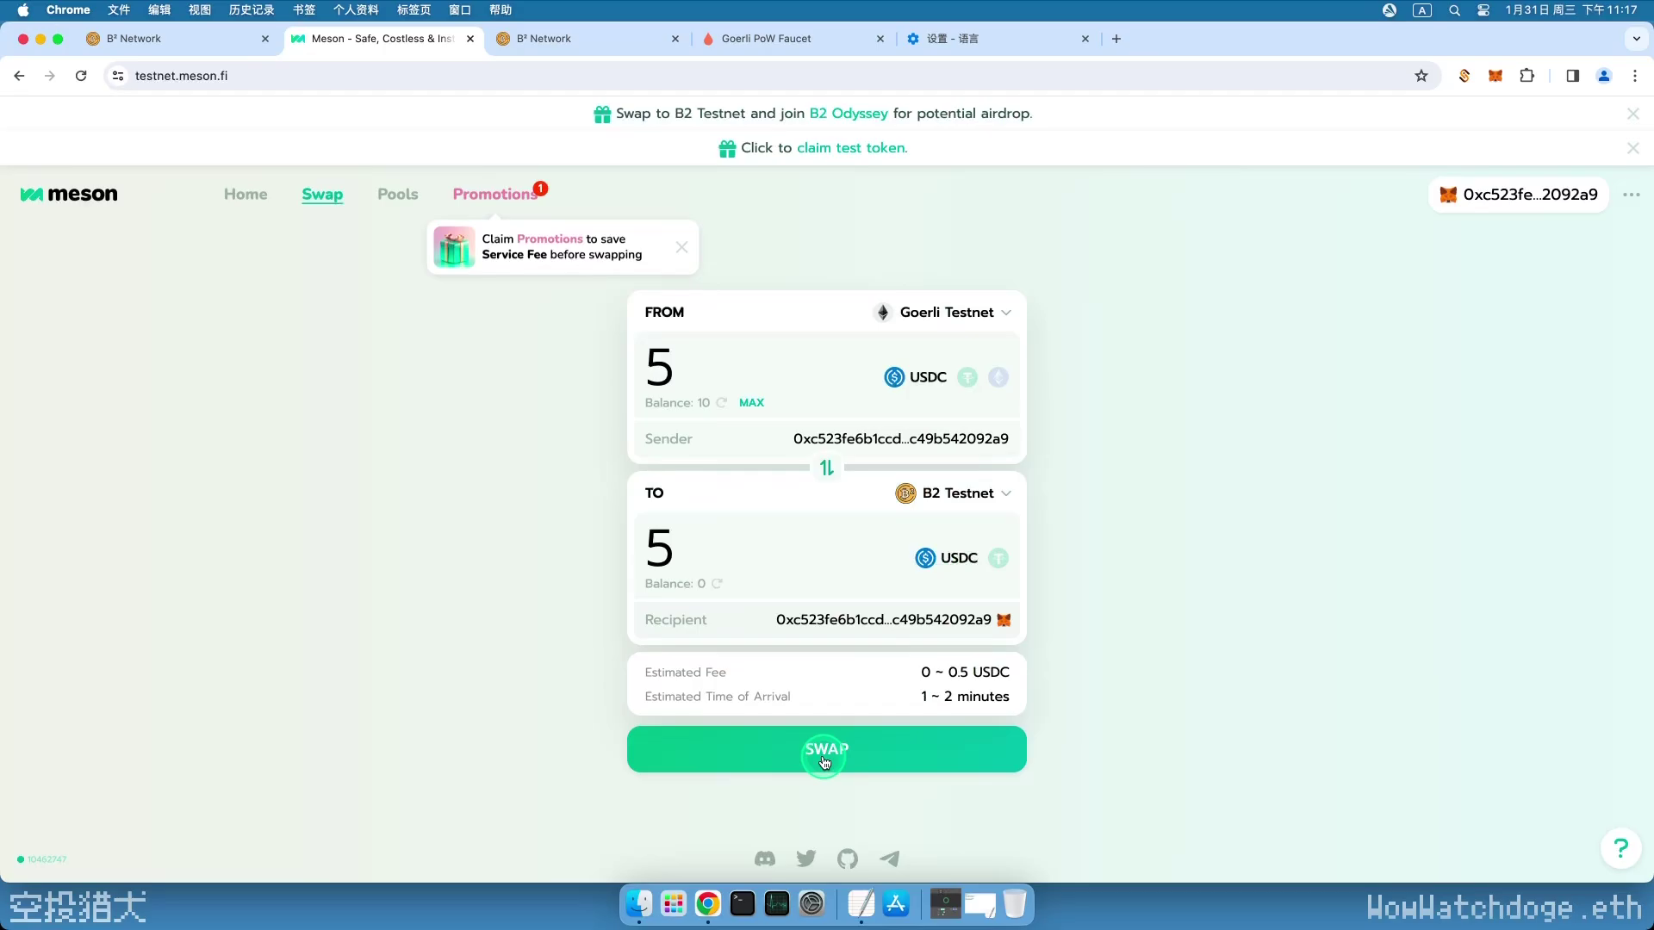
- Sign and confirm the 5 USDC to 4.5 B2 Testnet USDC swap in MetaMask
click(825, 762)
click(831, 668)
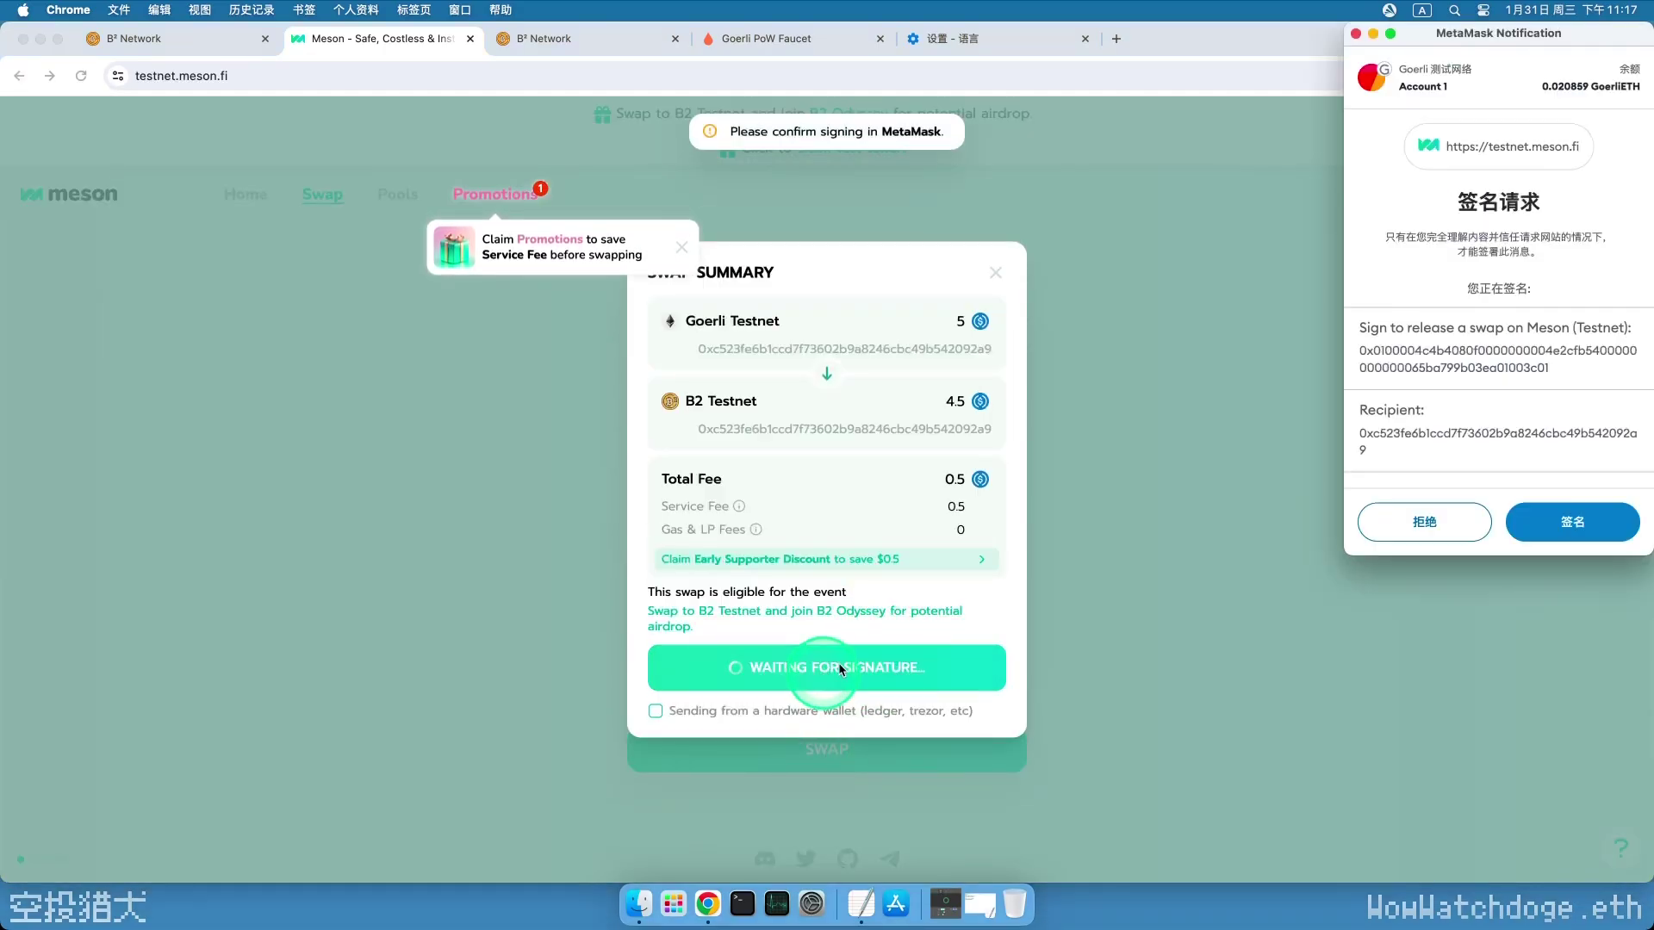
click(1576, 521)
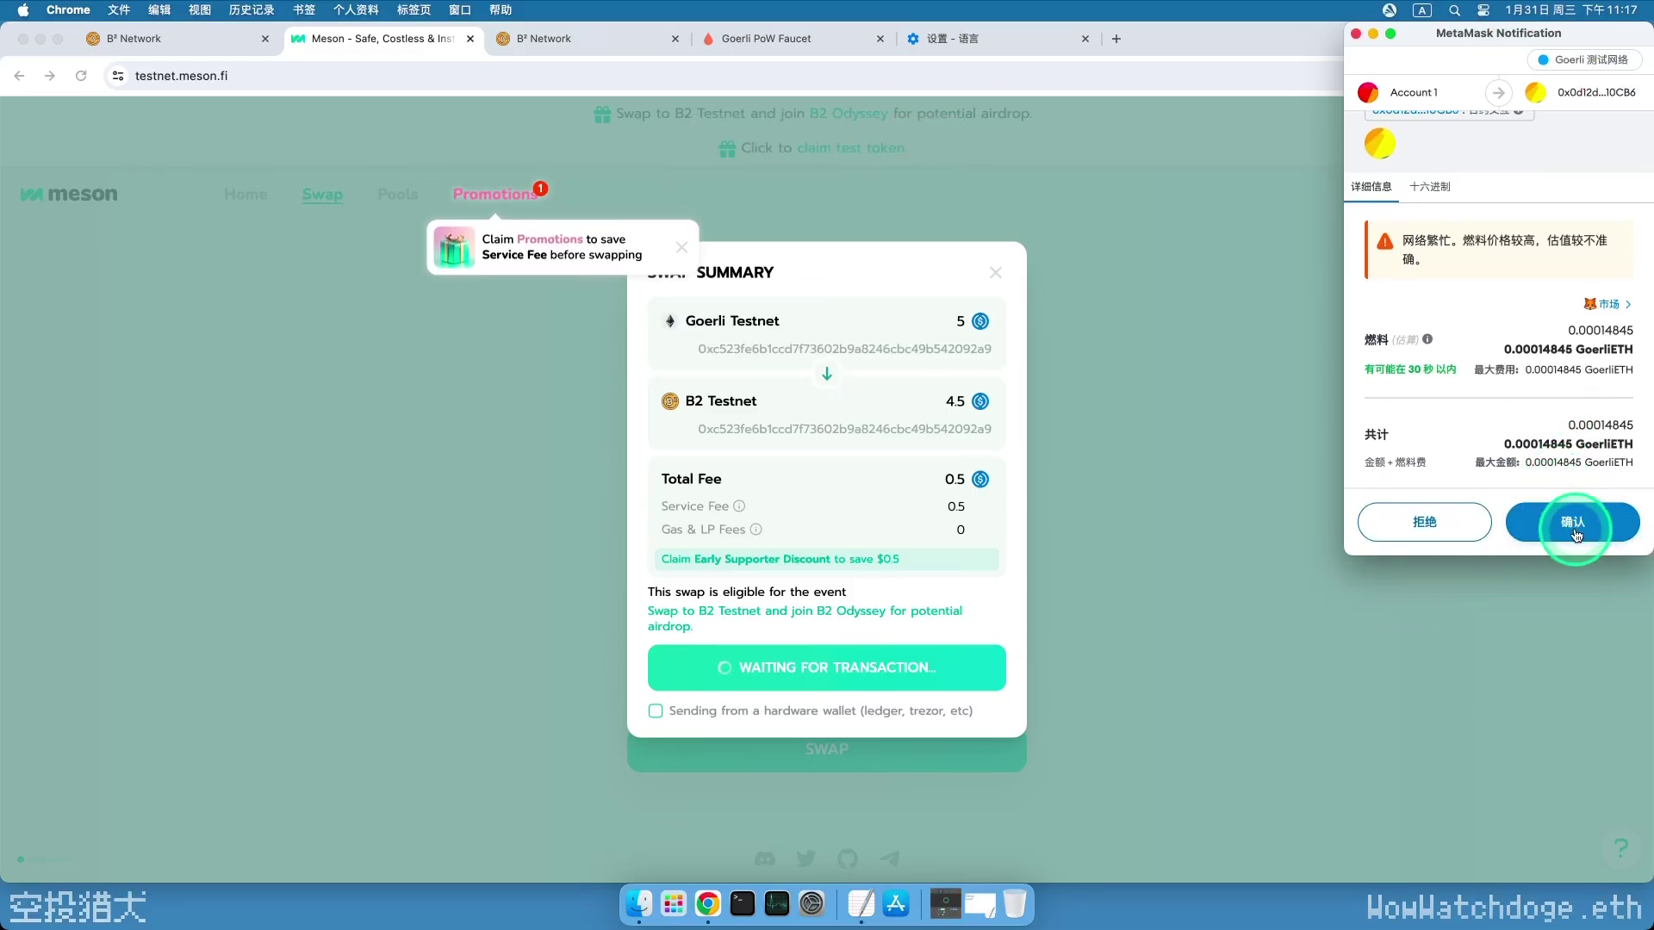
click(1575, 527)
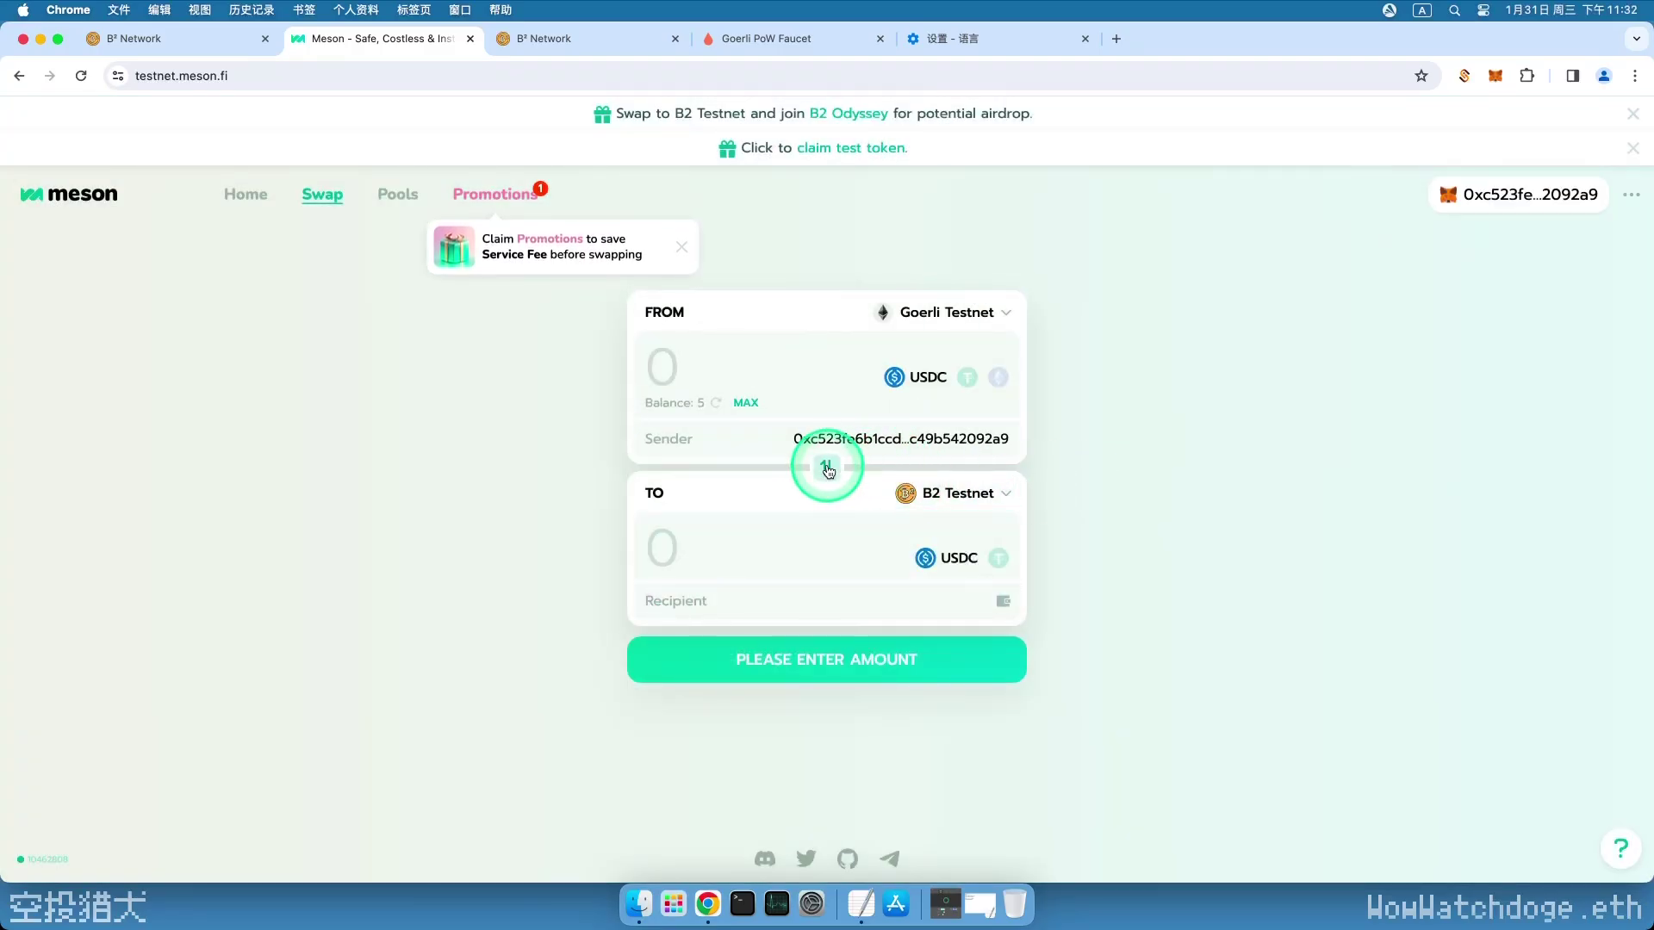
- Reverse the swap direction, adding and switching MetaMask to B2 Testnet
click(827, 467)
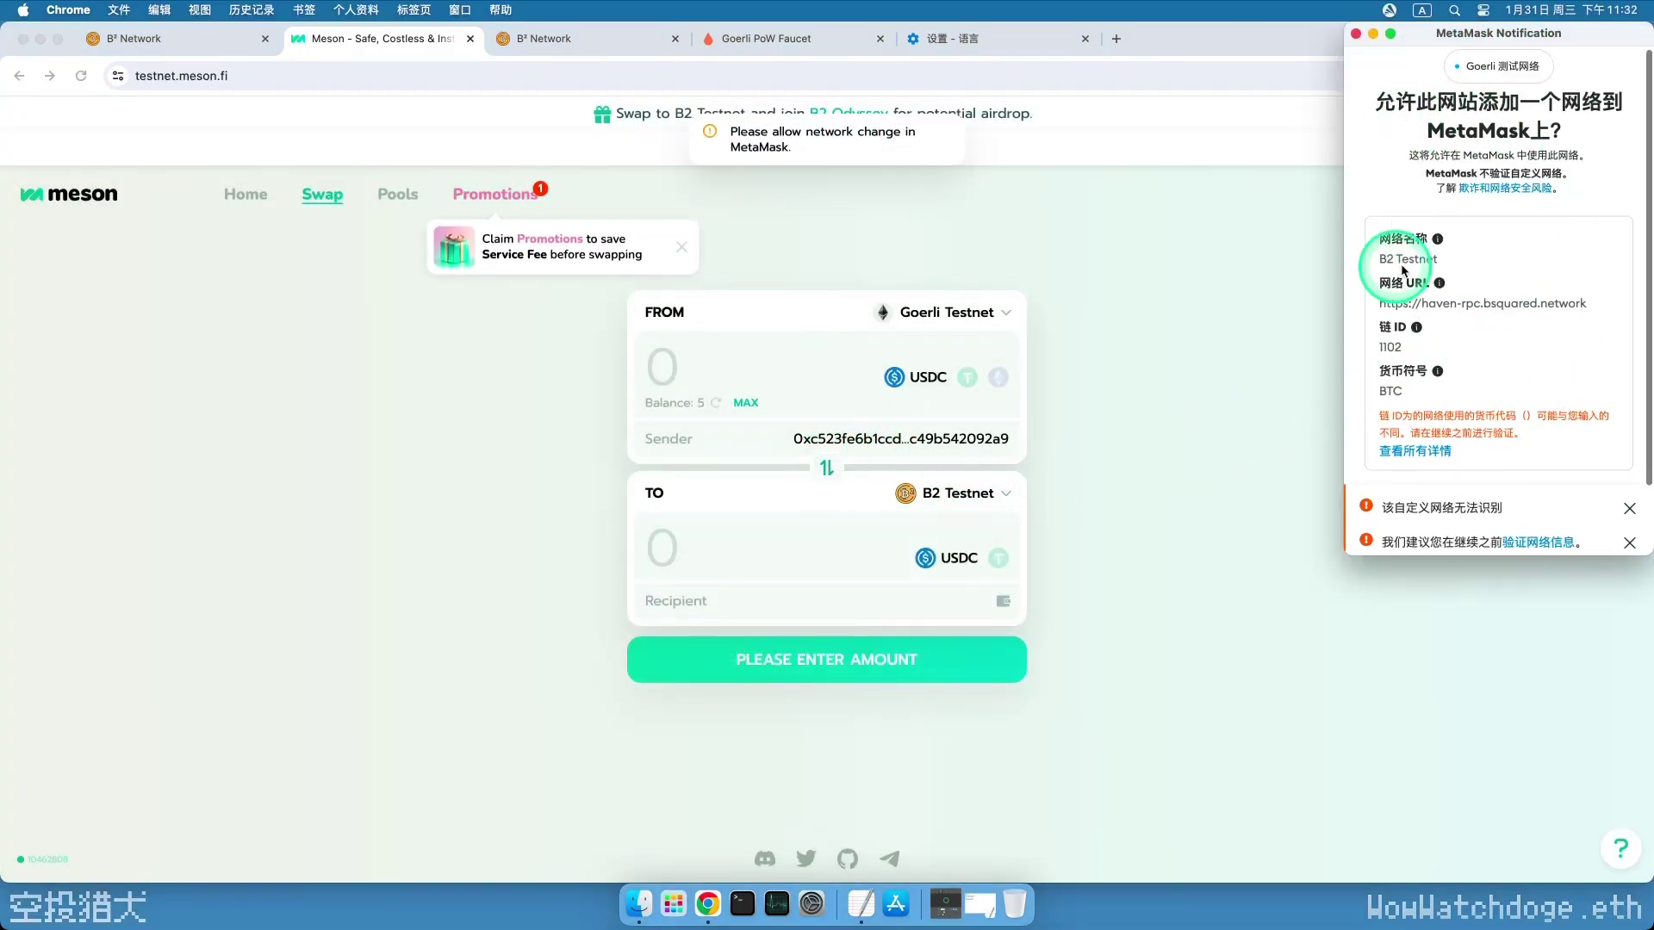
scroll(1542, 431, down, 5)
click(1573, 522)
click(1573, 521)
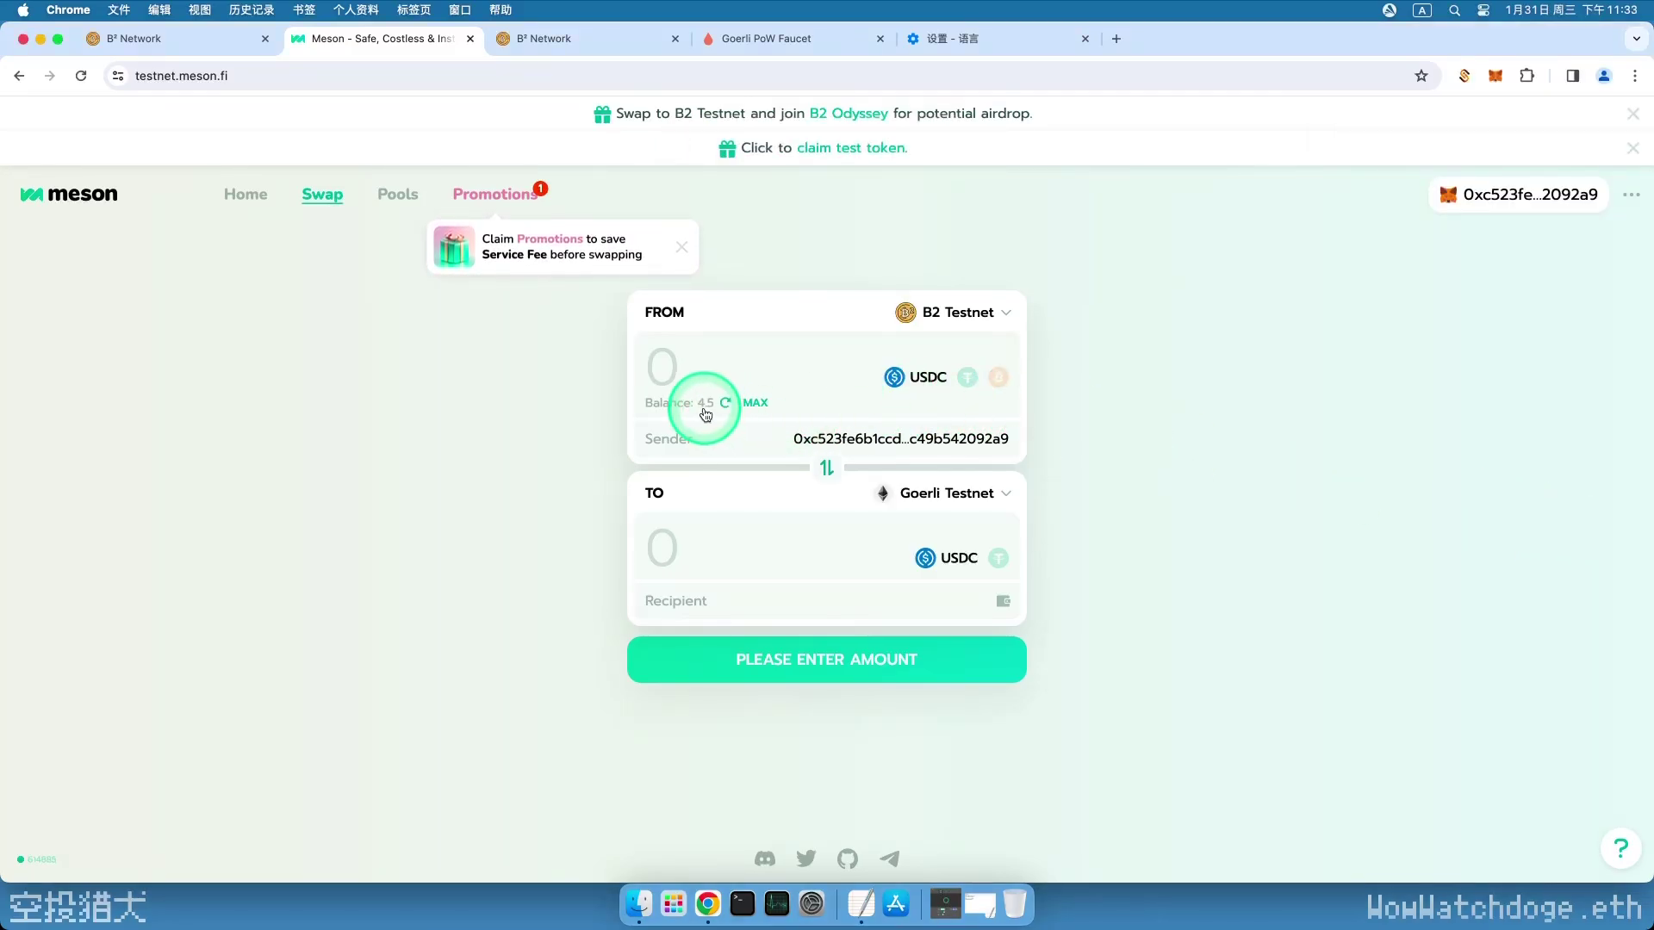
- Enter 3 USDC to send back to Goerli with the own wallet as recipient
click(685, 364)
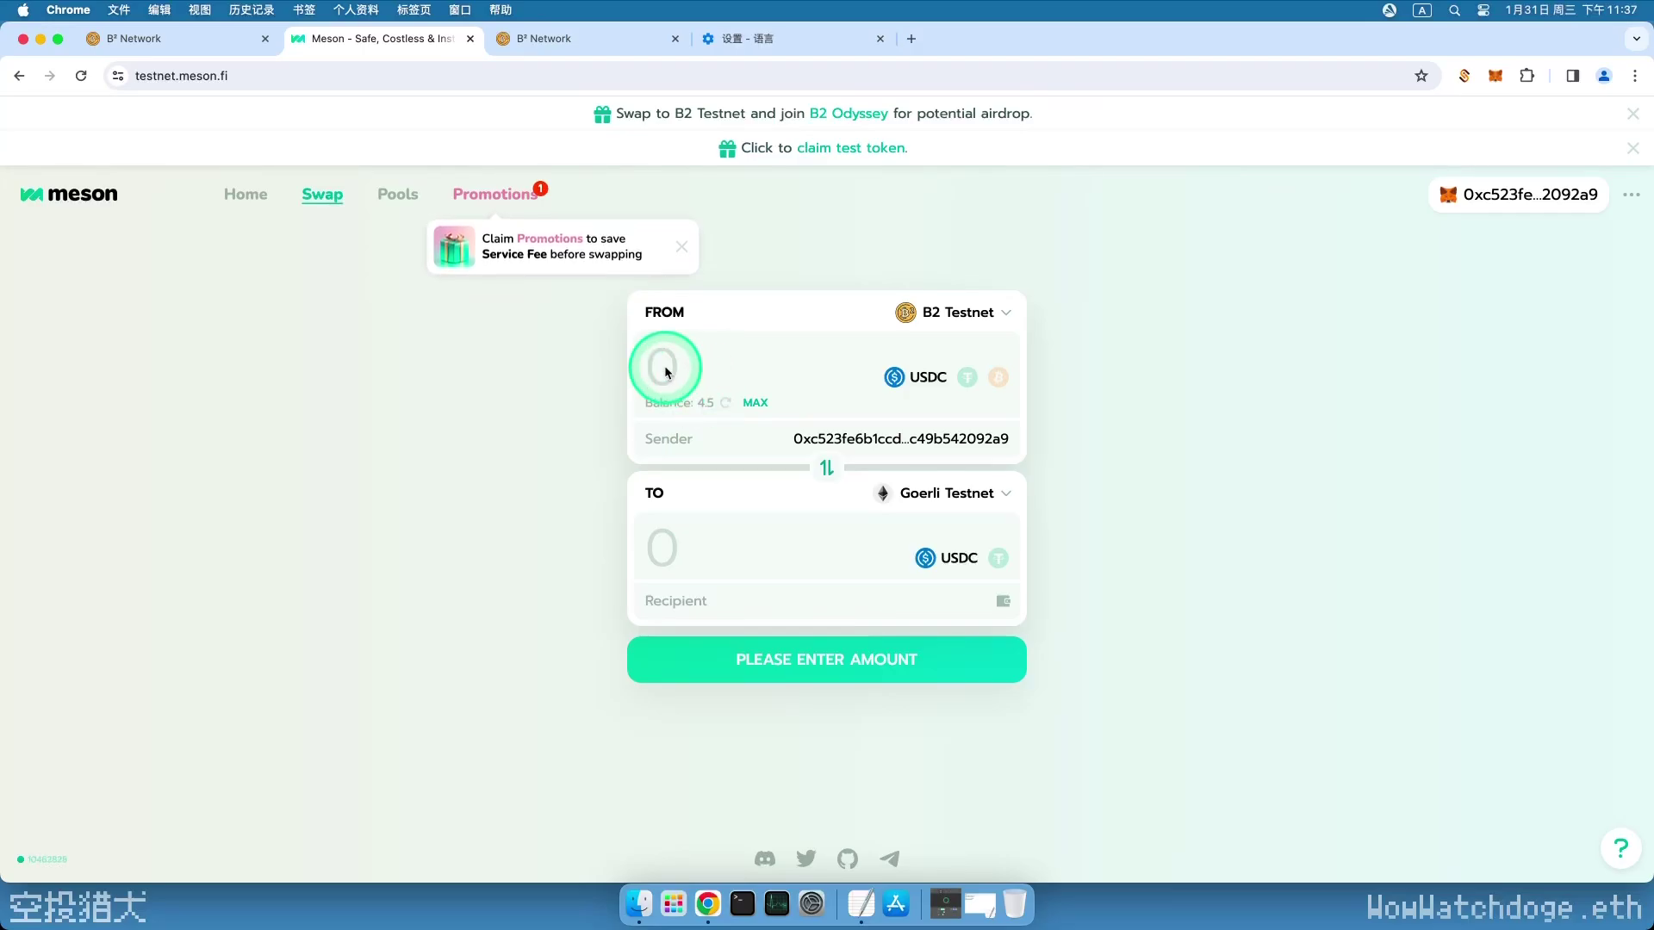
text(3)
click(1002, 600)
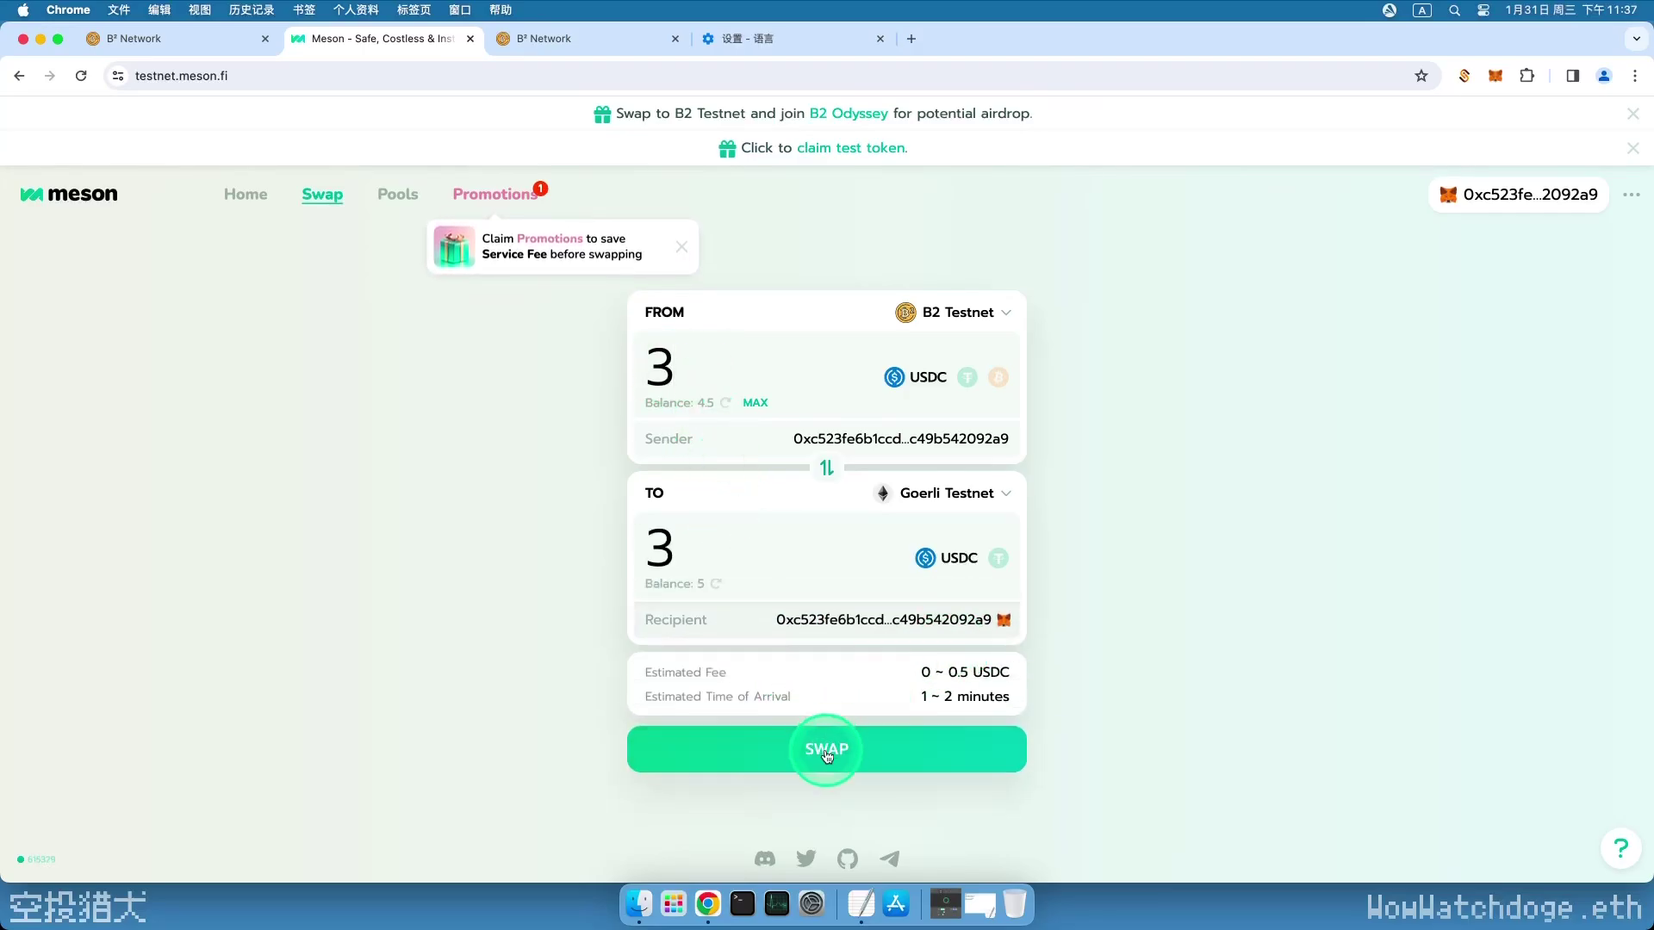
click(827, 756)
- Approve USDC spending, then sign and confirm the 3 to 2.5 USDC return swap
click(962, 491)
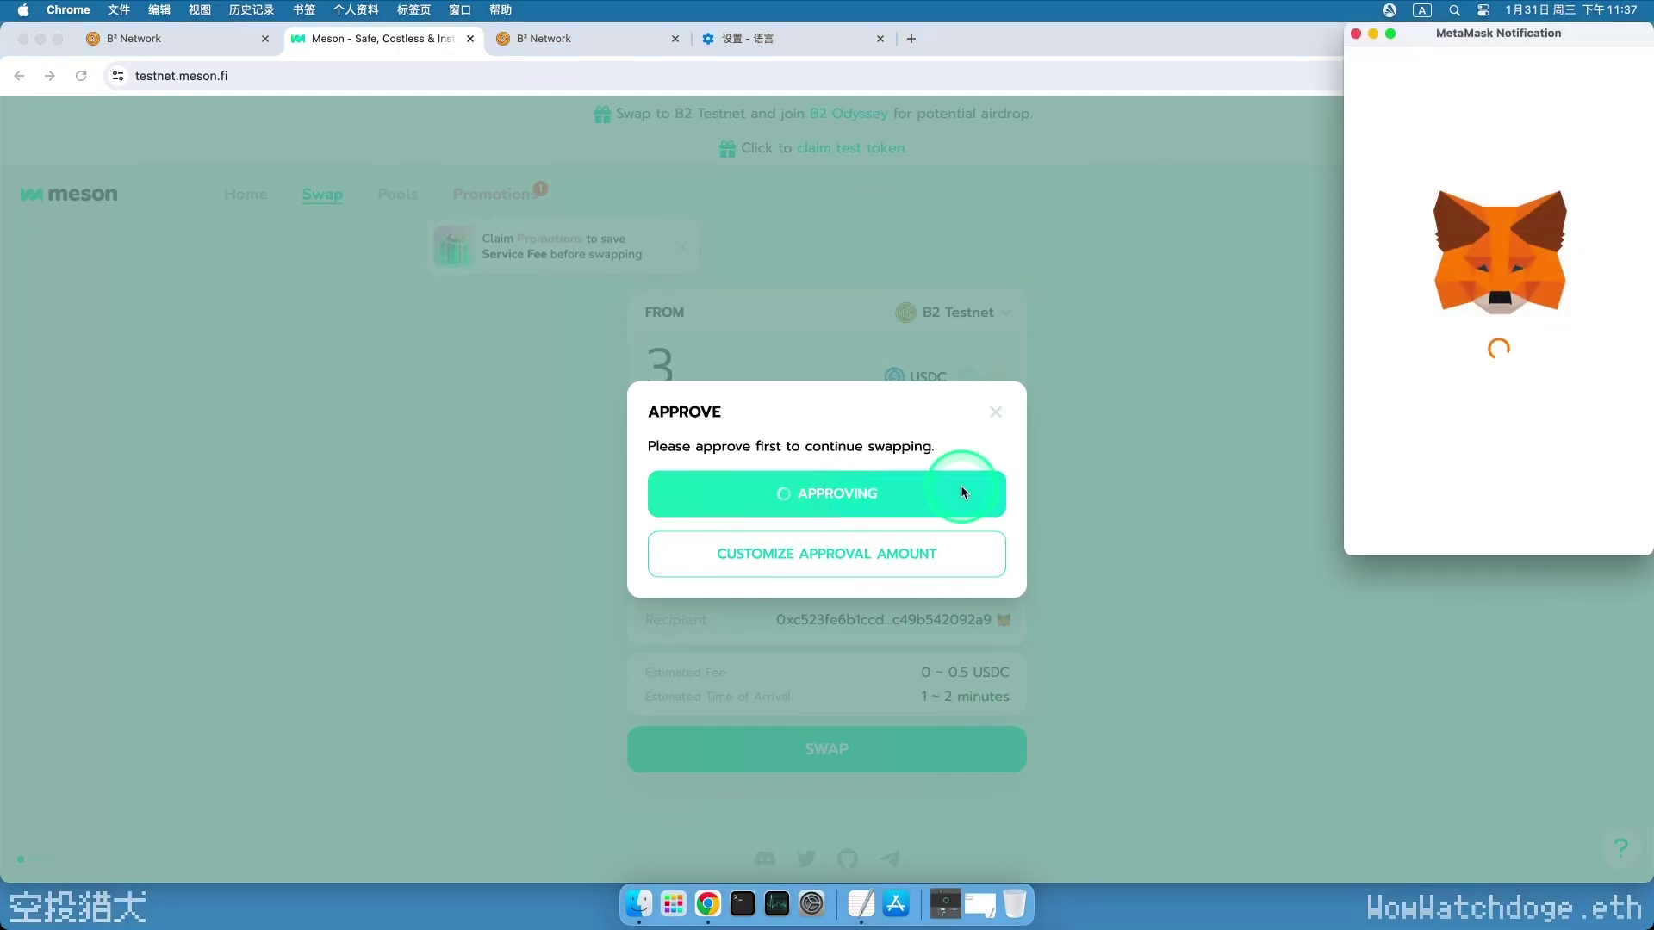
click(1573, 522)
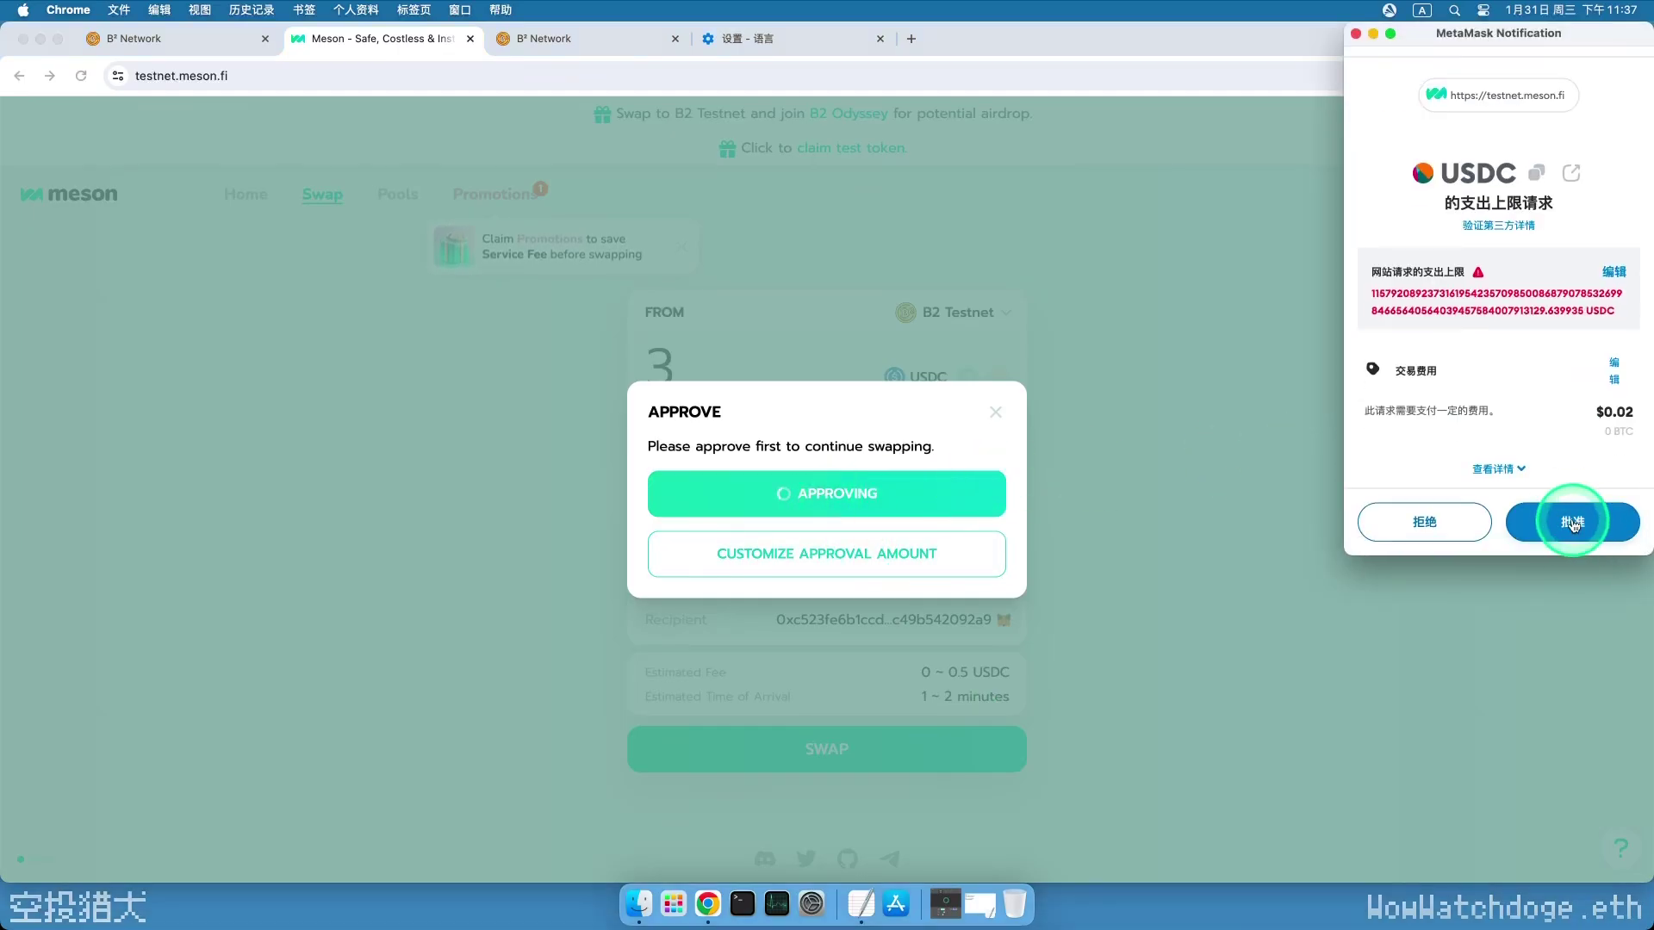
click(1573, 522)
click(776, 638)
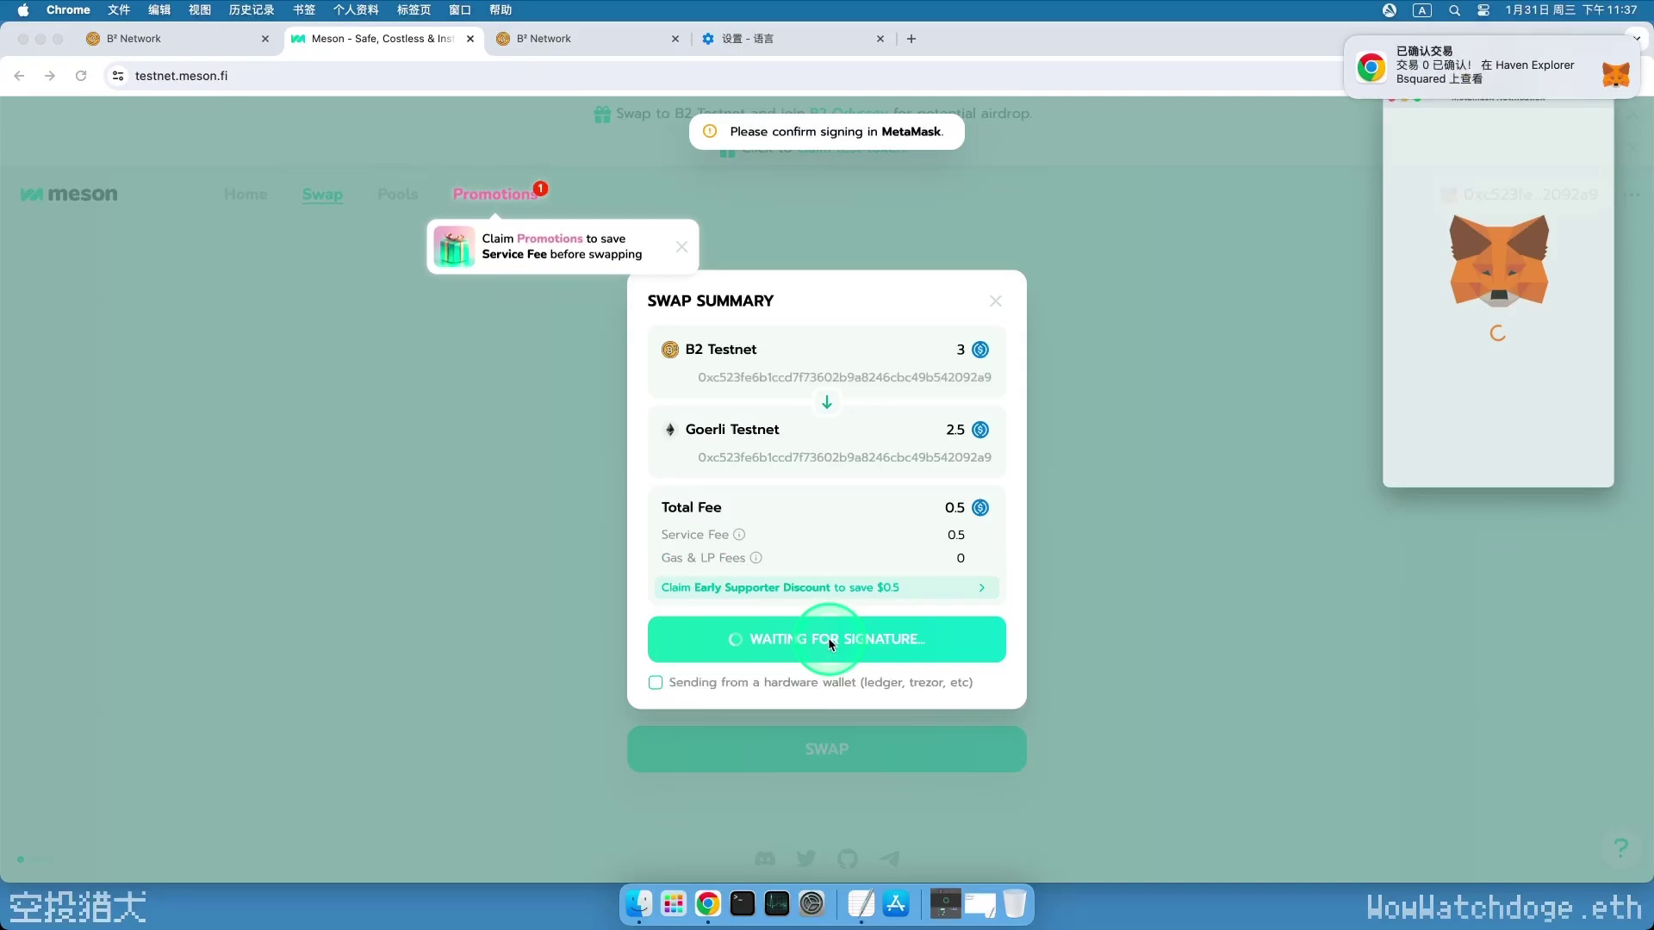
click(1575, 521)
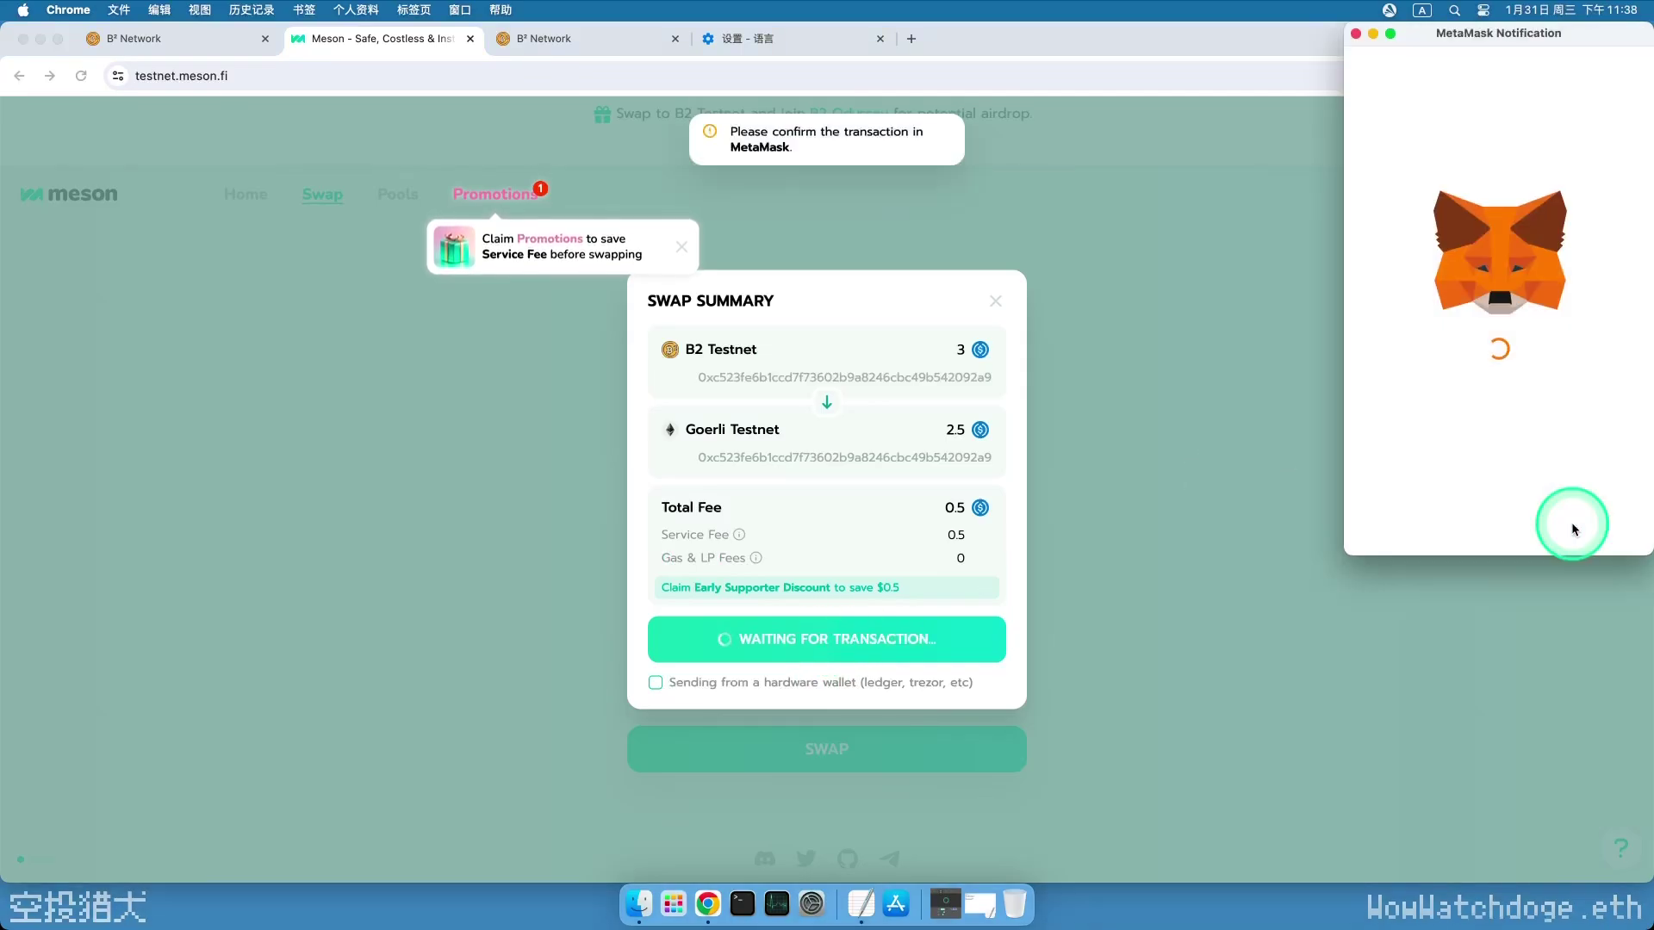
click(1573, 522)
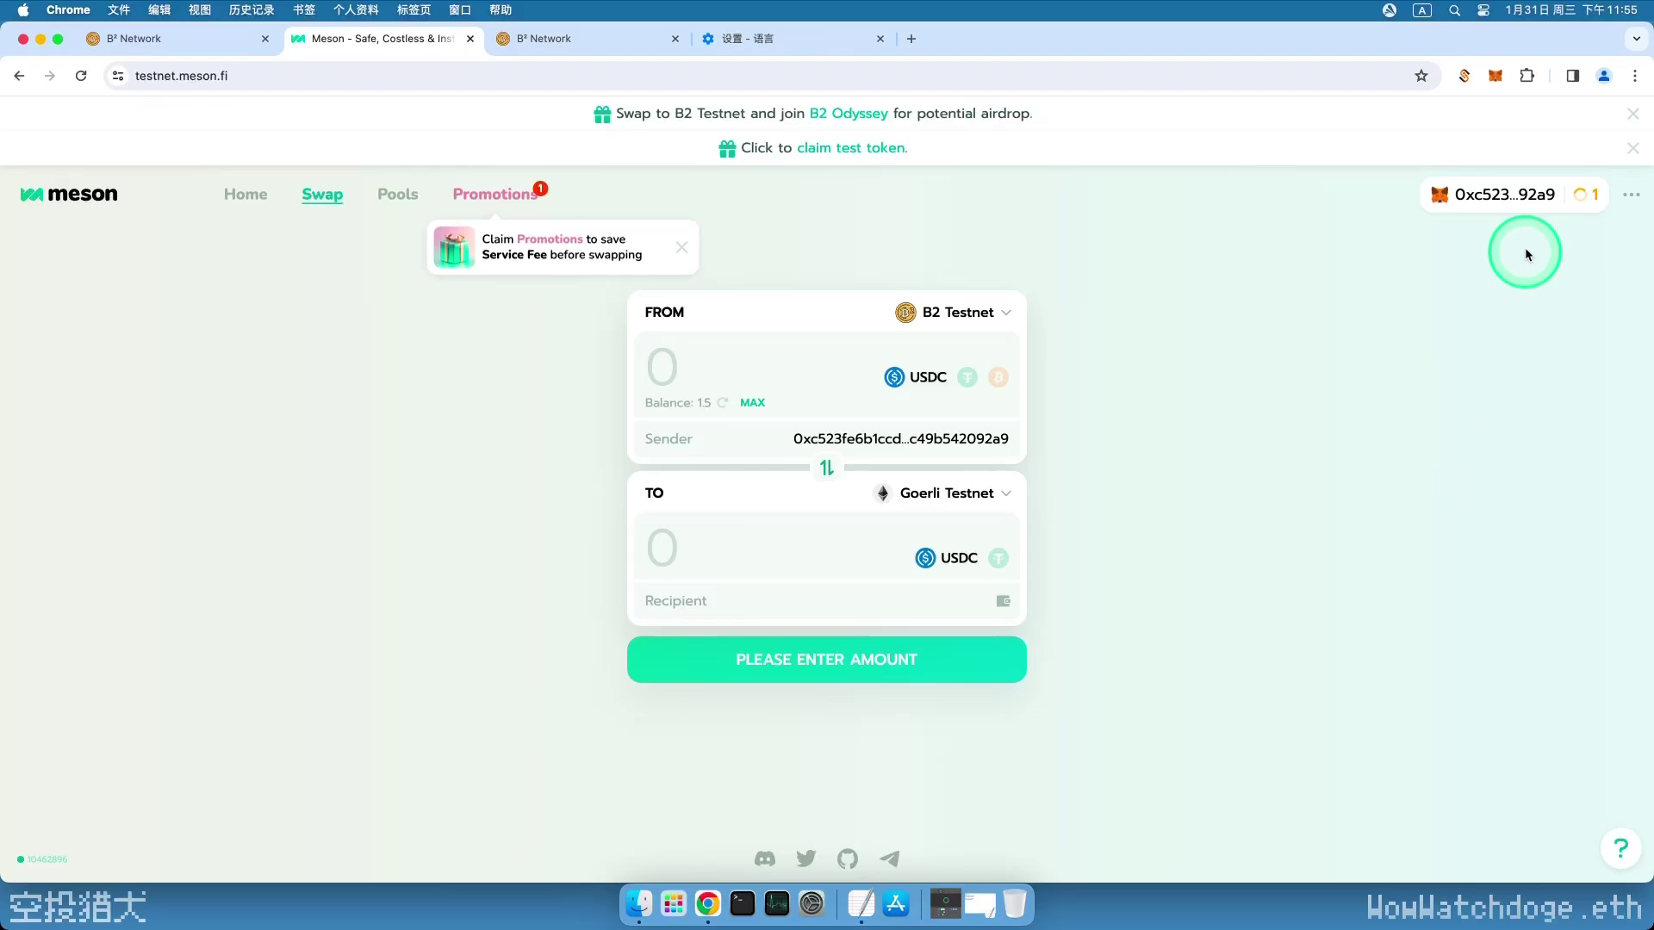
- Show the Recent Swaps list with the 5 USDC and 3 USDC swaps
click(1550, 197)
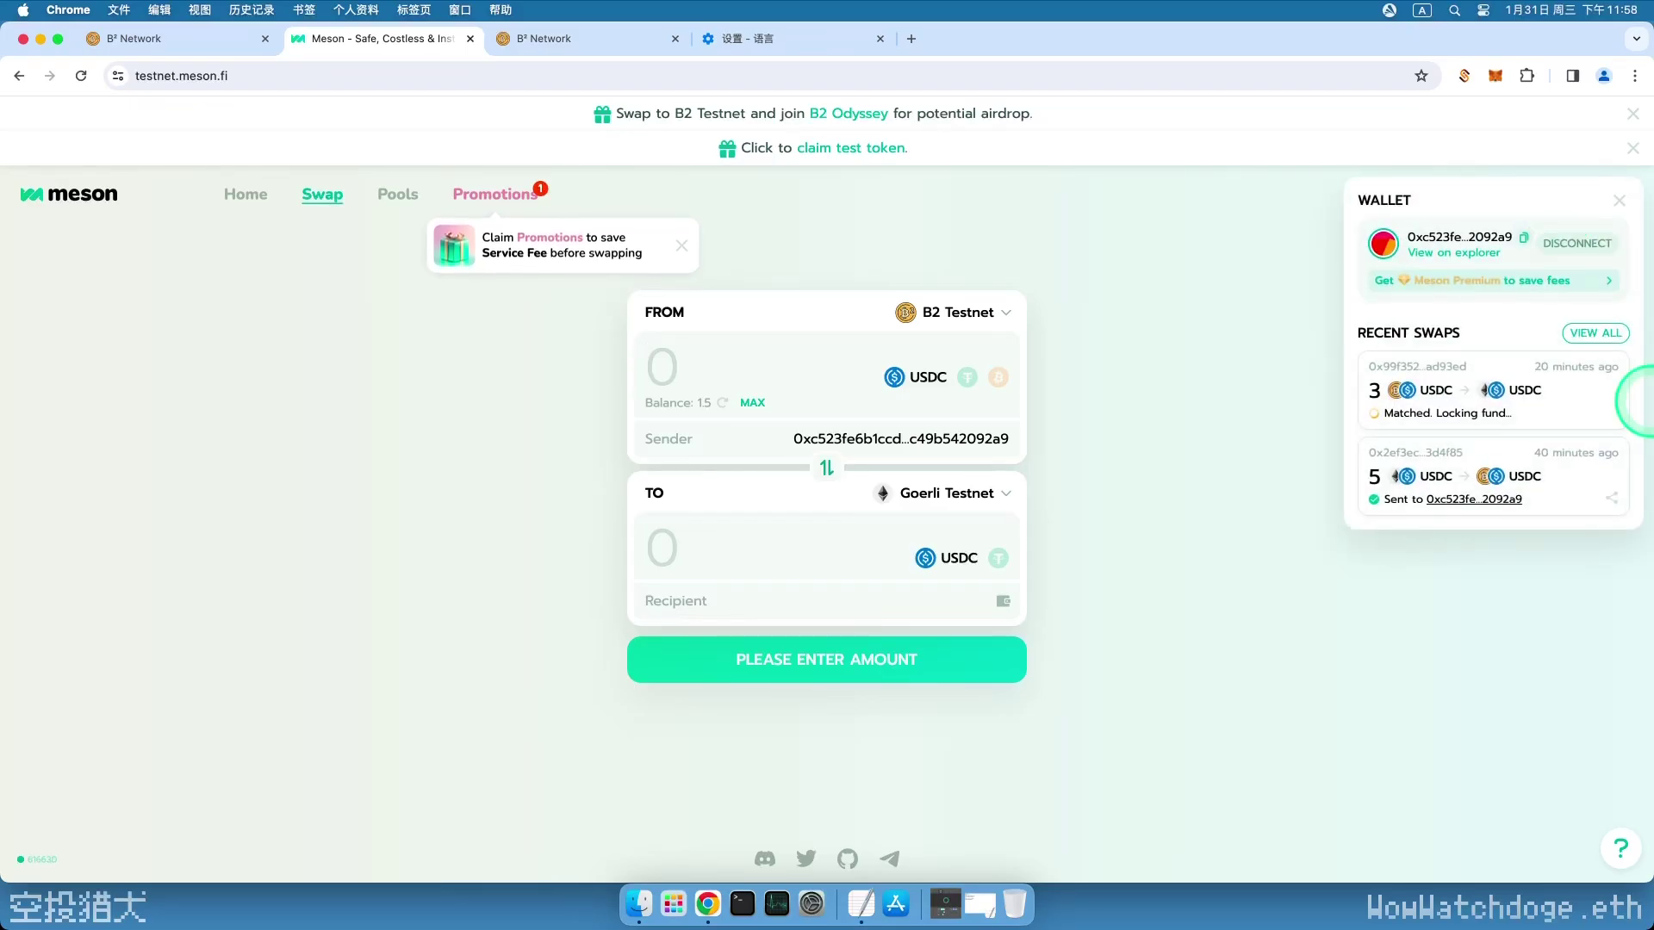